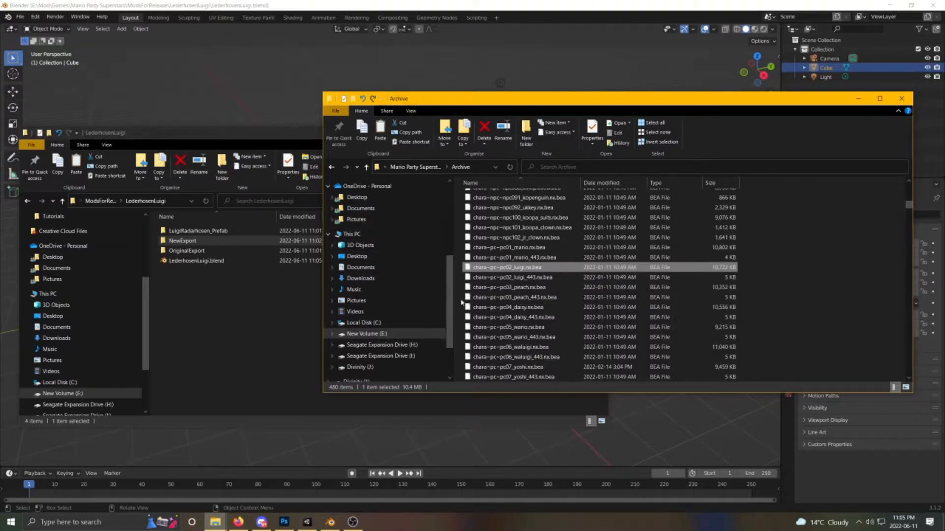
- Copy chara~pc~pc02_luigi.nx.bea from the Archive folder into the LederhosenLuigi folder
right_click(561, 268)
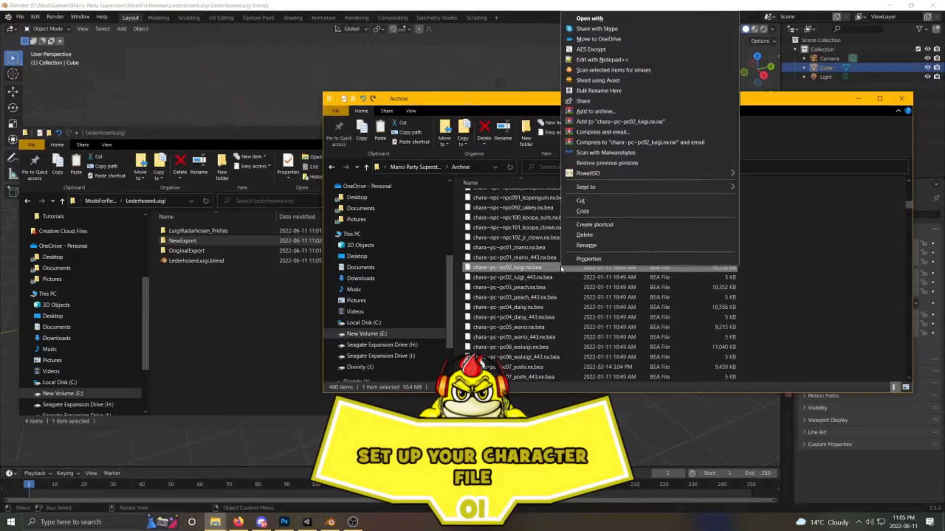
left_click(585, 211)
right_click(245, 299)
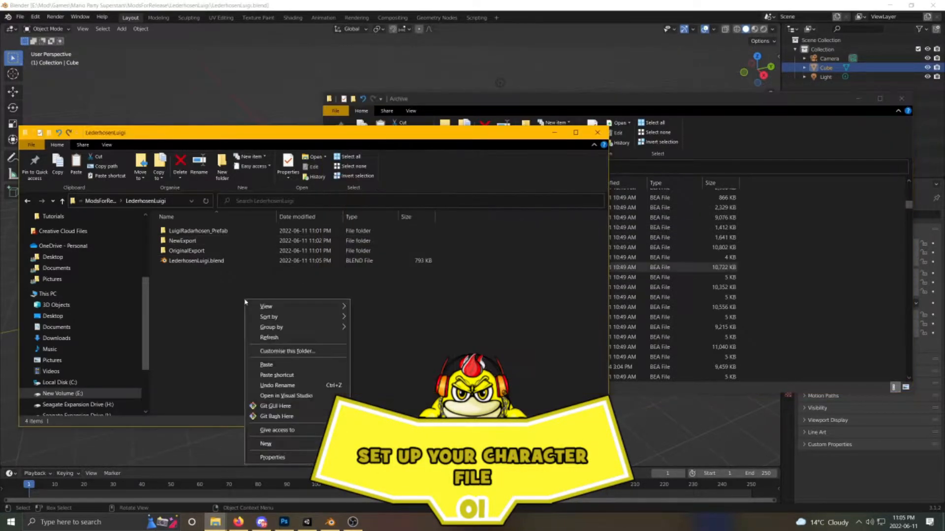
left_click(267, 364)
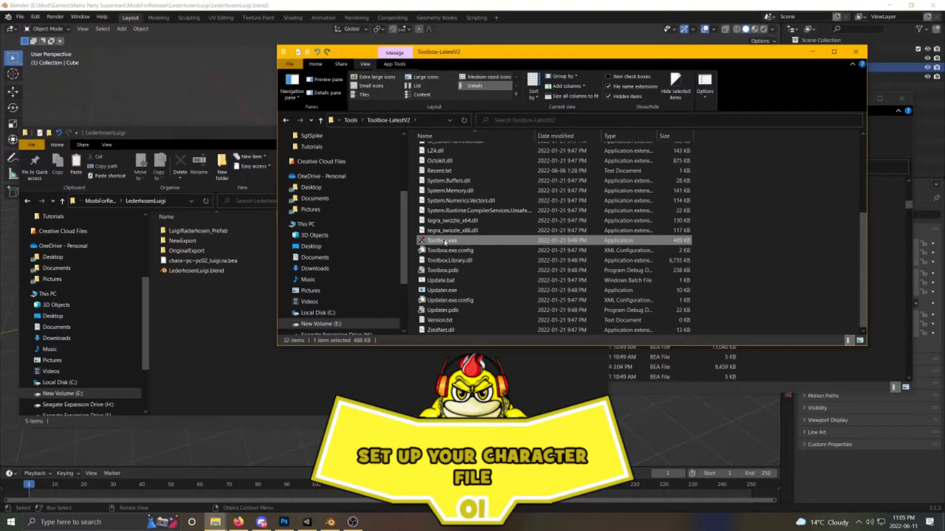
- Launch Toolbox.exe from the Toolbox-LatestV2 folder and open the copied chara~pc~pc02_luigi.nx.bea archive in it
double_click(442, 241)
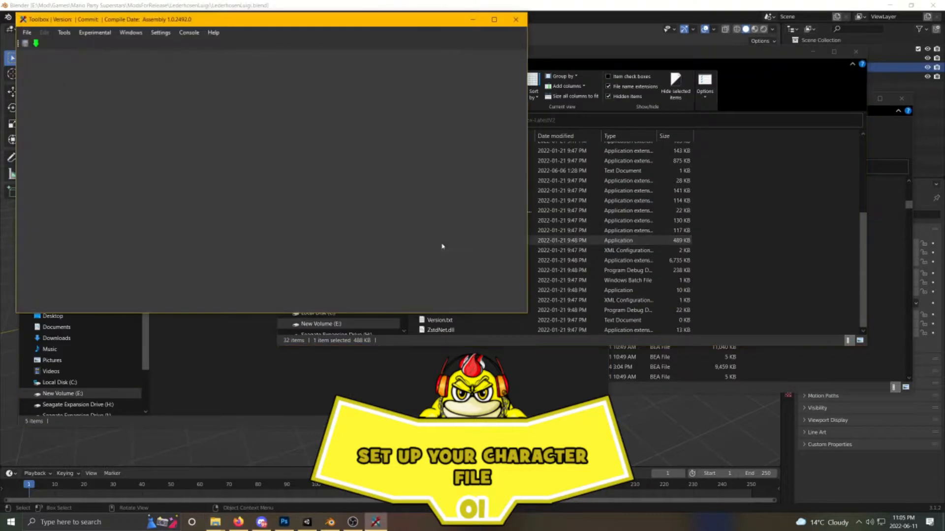
left_click(494, 21)
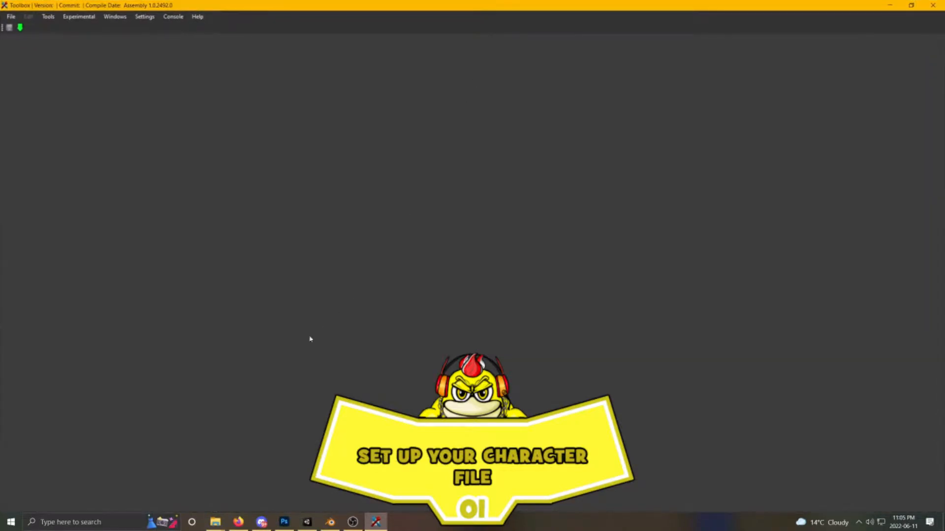
left_click(217, 525)
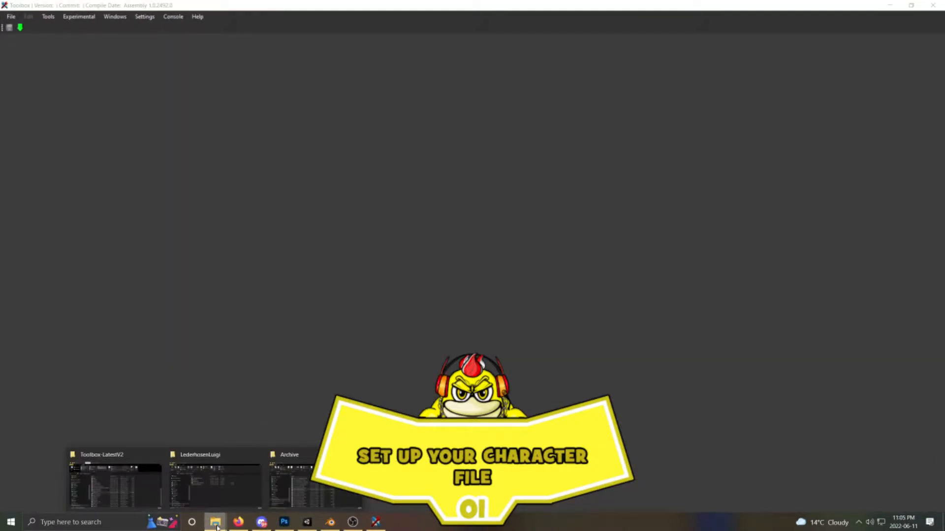
left_click(213, 492)
left_click_drag(231, 261, 329, 122)
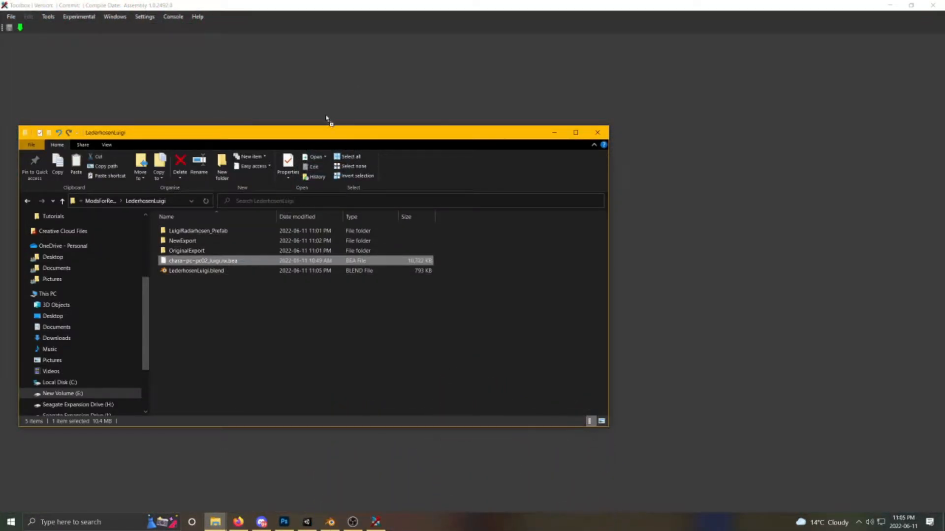
left_click(323, 105)
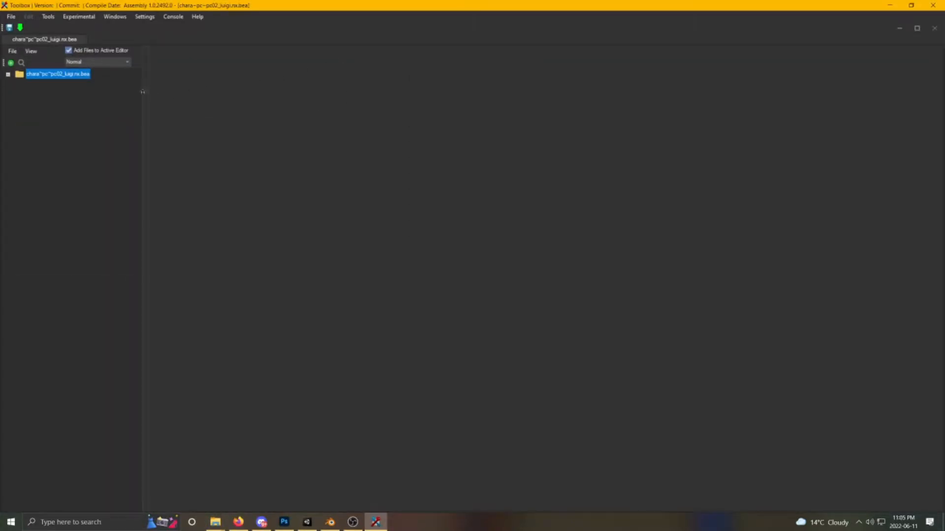
- Expand the archive to chara/pc/pc02_luigi/model and list the textures inside pc02_luigi.bntx and the textures folder
left_click_drag(143, 92, 199, 87)
left_click(8, 74)
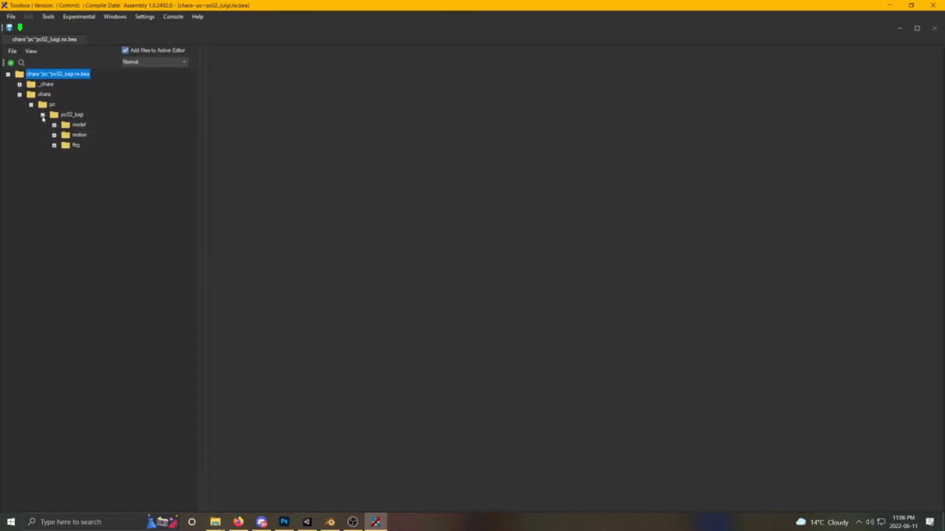
left_click(54, 125)
left_click(66, 135)
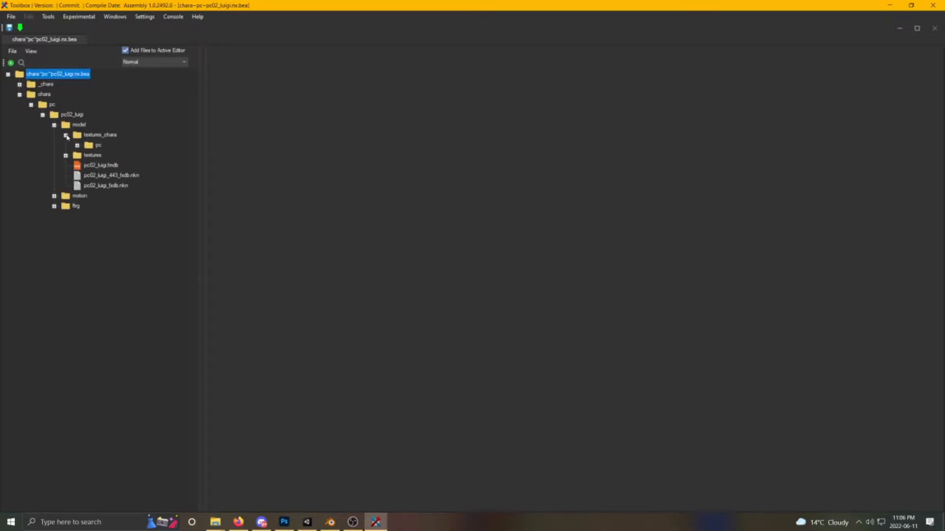
left_click(78, 146)
double_click(111, 157)
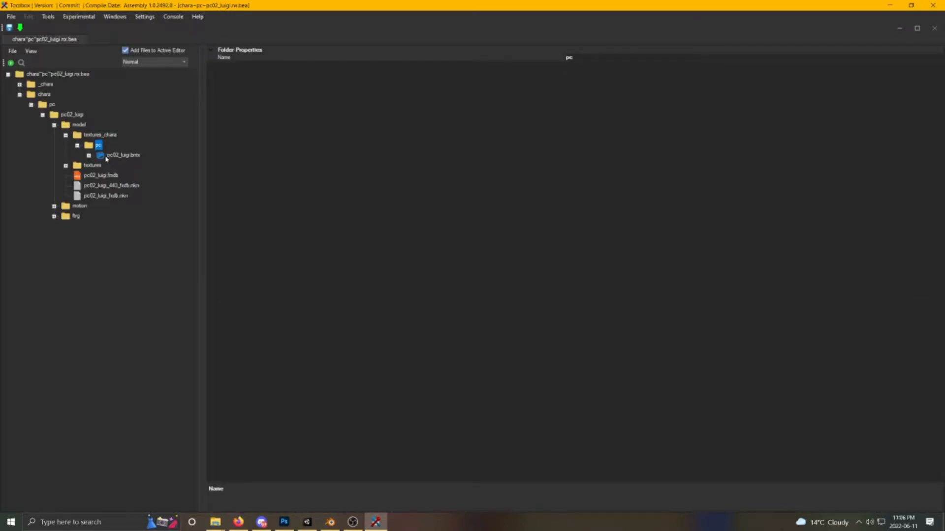
left_click(89, 156)
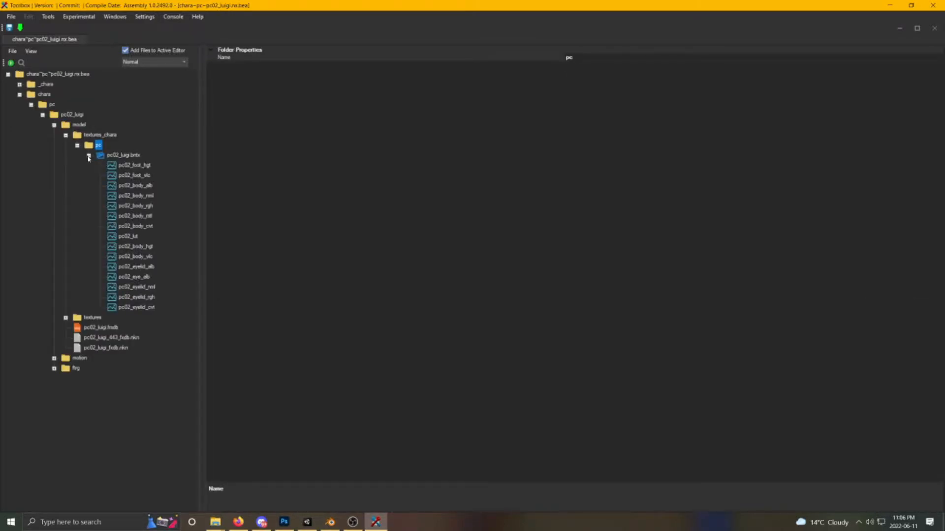
left_click(66, 318)
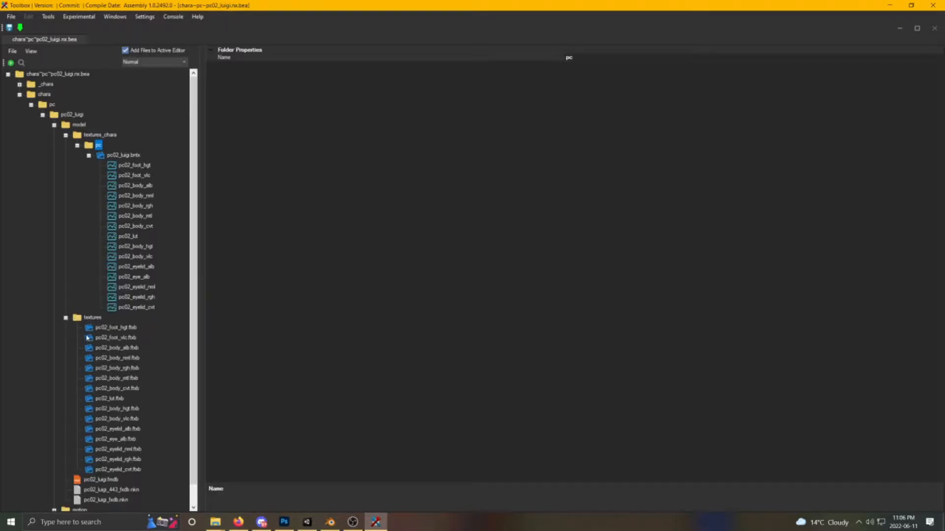
scroll(83, 342, "down", 1)
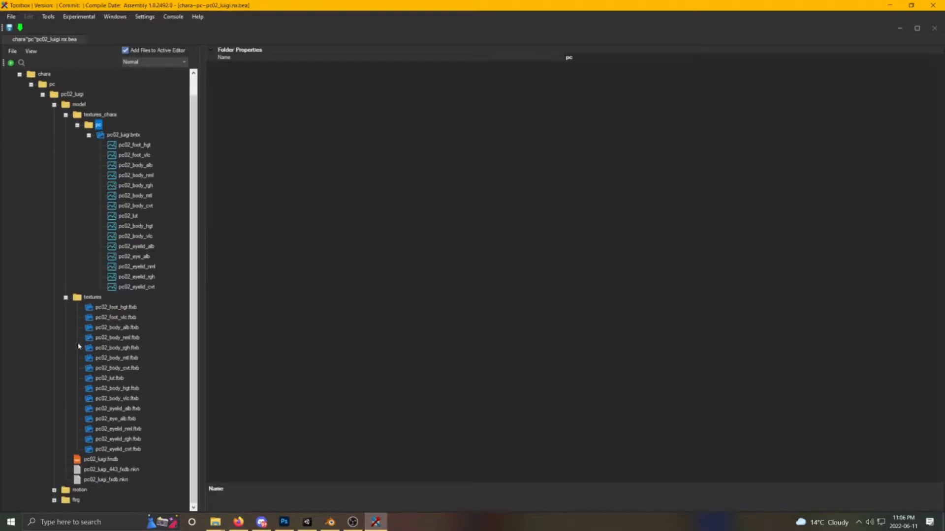
- Expand pc02_luigi.fmdb and show its pc02_luigi model in the 3D viewer
left_click(86, 460)
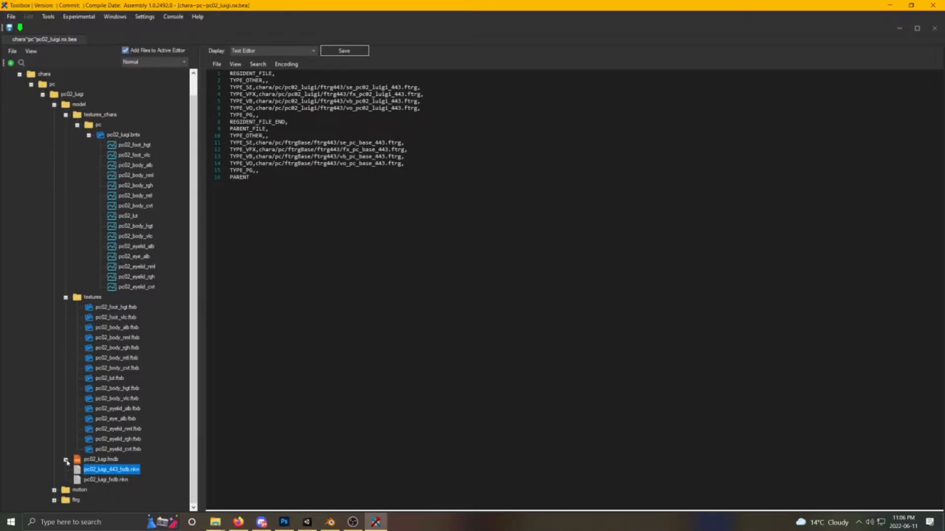
left_click(65, 461)
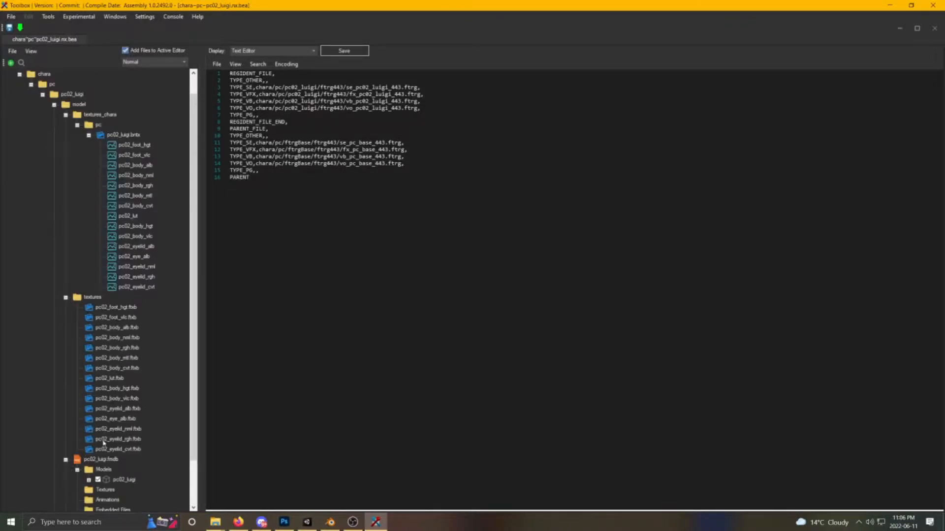
left_click(77, 470)
left_click(118, 429)
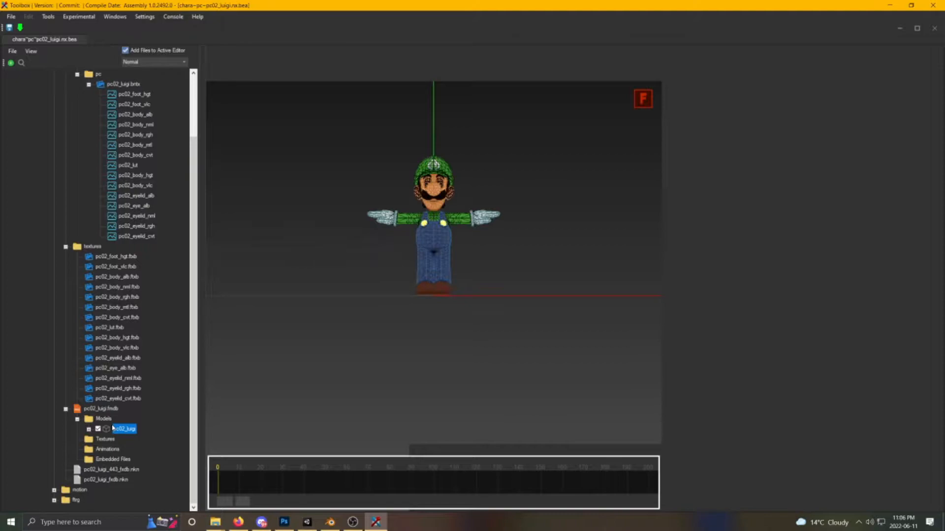
left_click_drag(408, 261, 298, 309)
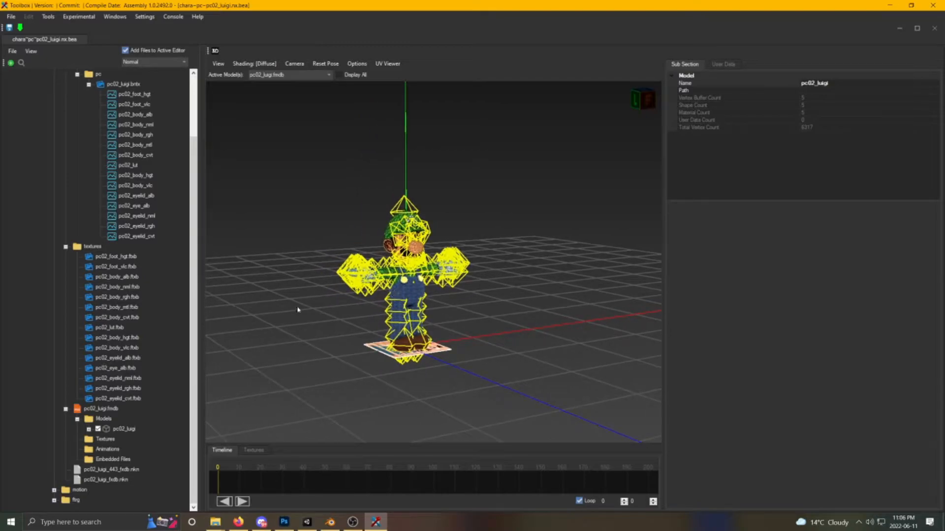
left_click(102, 409)
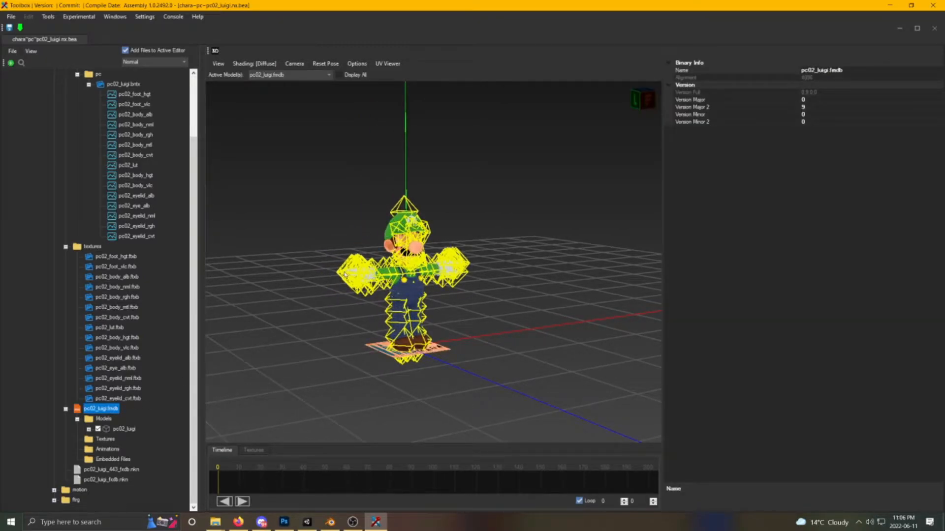
scroll(108, 303, "up", 3)
scroll(119, 309, "down", 3)
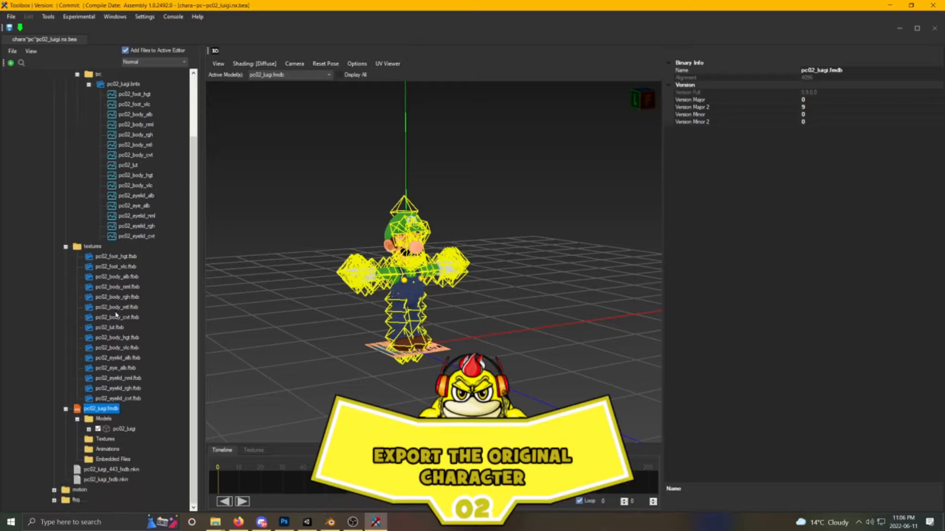
- Export the pc02_luigi model as pc02_luigi.dae into the OriginalExport folder with the default export settings
left_click(124, 429)
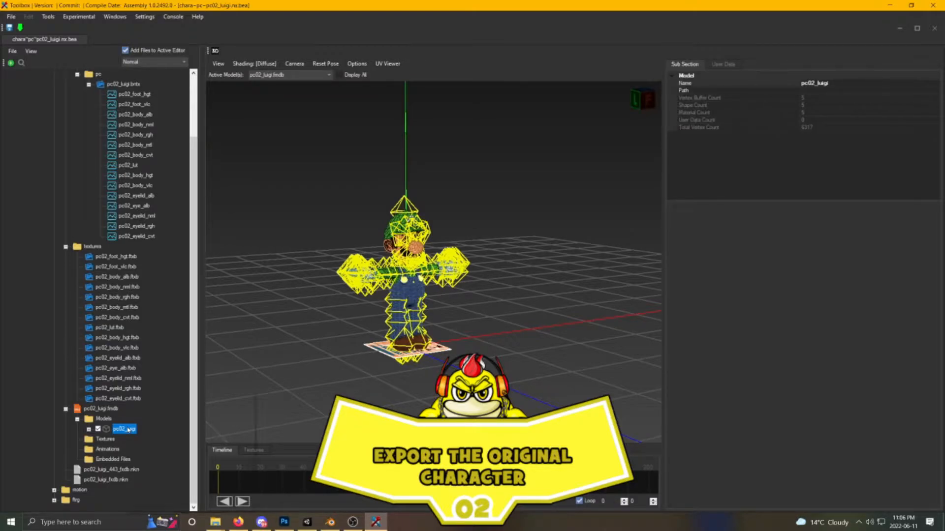
right_click(128, 430)
left_click(150, 399)
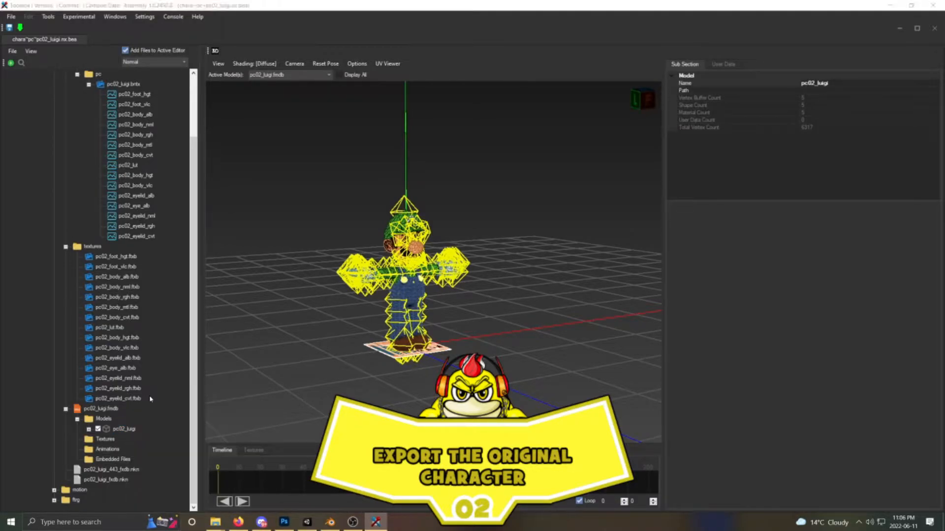
double_click(185, 187)
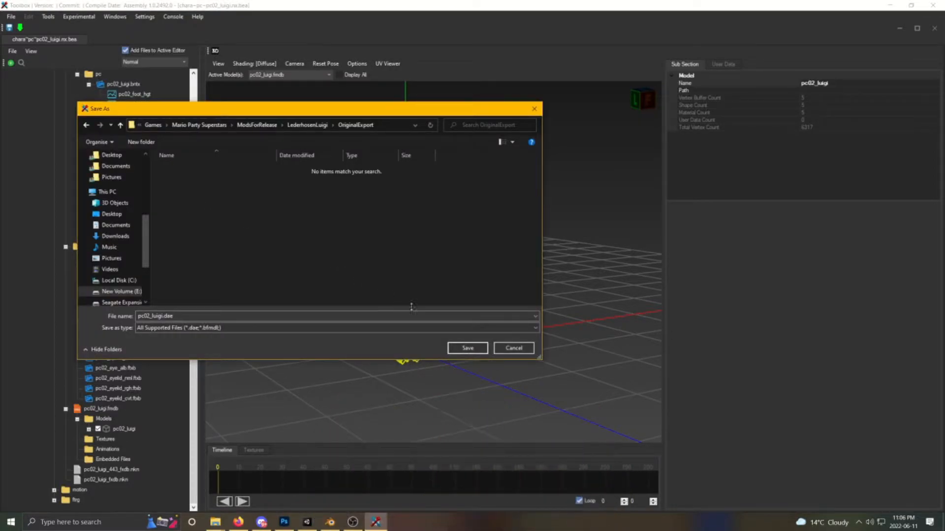
left_click(468, 348)
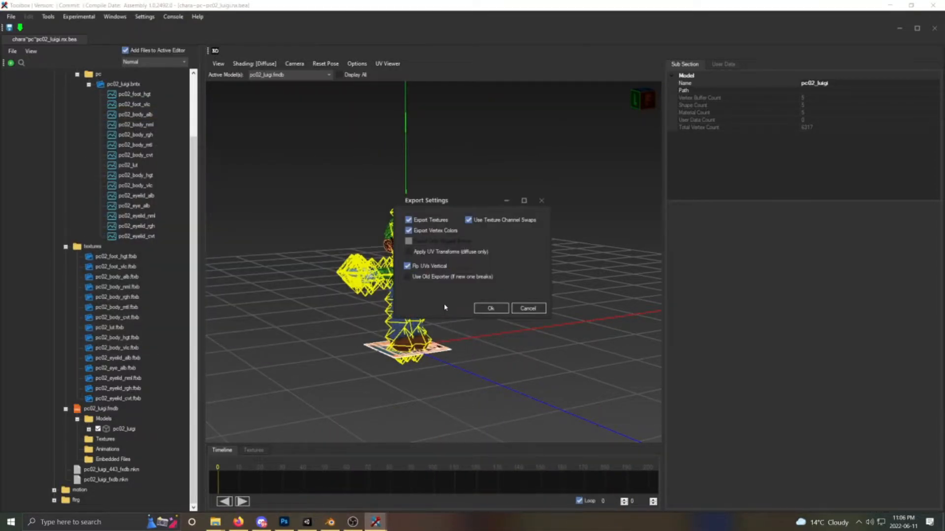
left_click(488, 309)
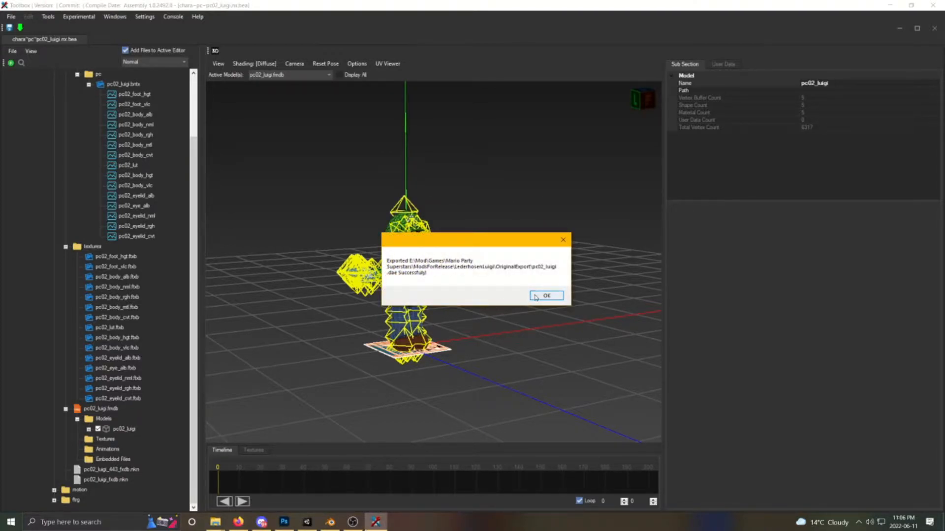
left_click(535, 296)
- Switch to Blender and delete the default cube, camera and light from the scene
key("alt+Tab")
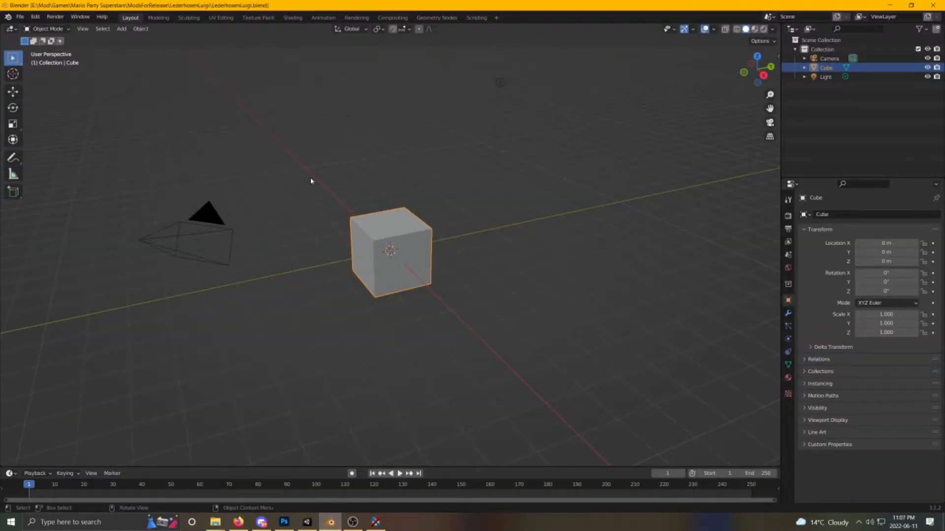
key("Delete")
left_click(207, 217)
key("Delete")
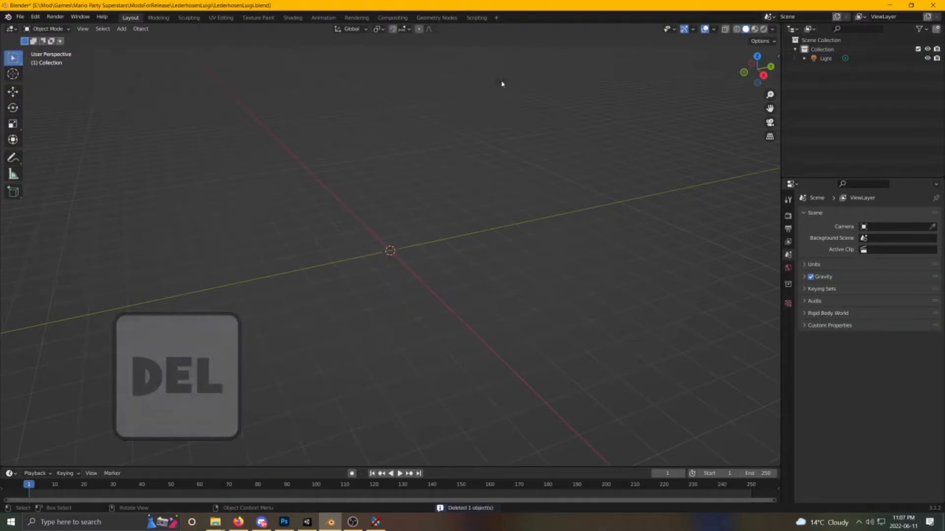
left_click(501, 84)
key("Delete")
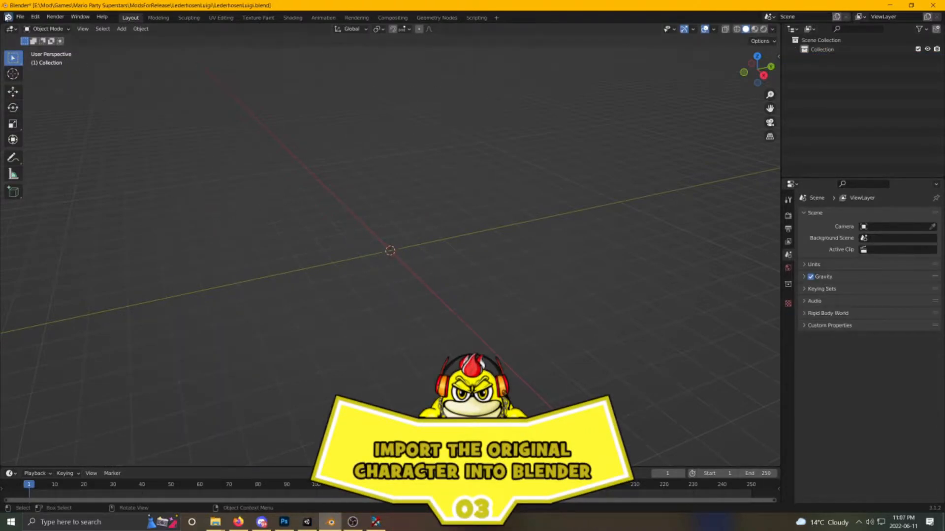
- Import pc02_luigi.dae from the OriginalExport folder as a Collada file
left_click(19, 17)
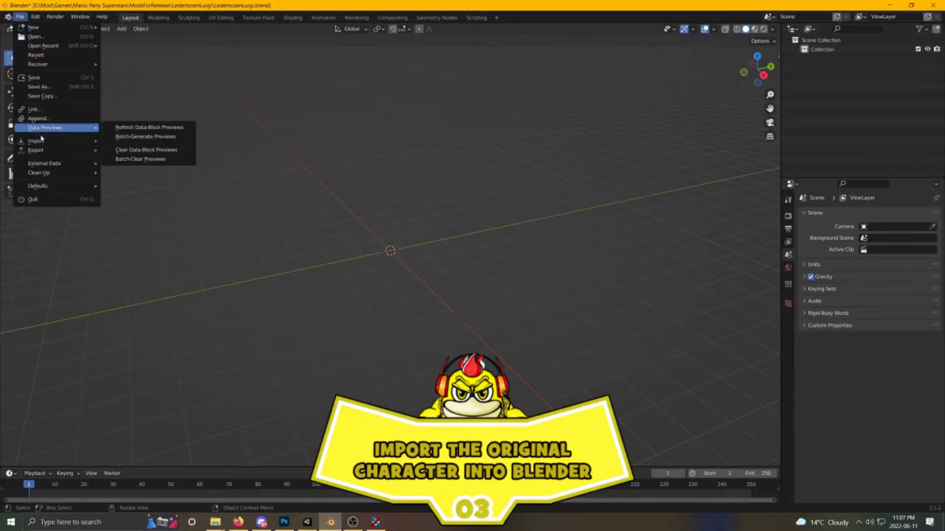
mouse_move(43, 140)
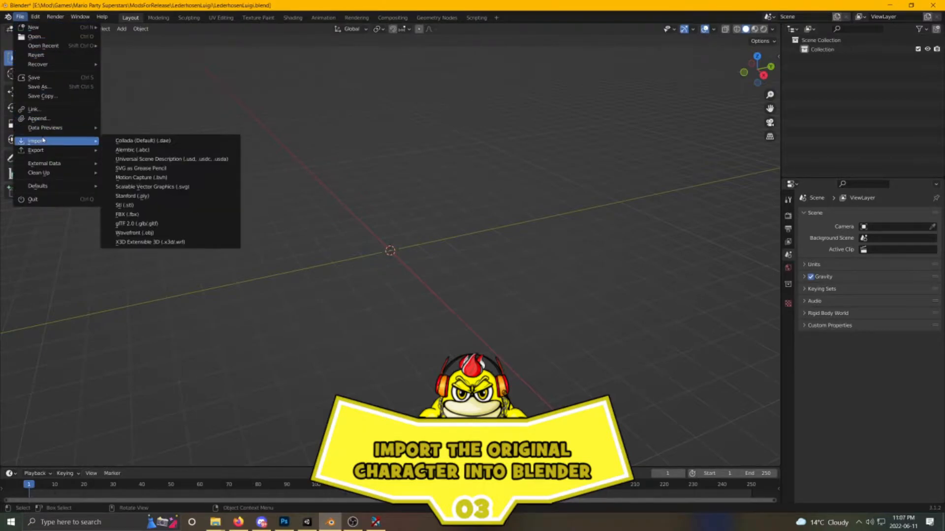
left_click(133, 142)
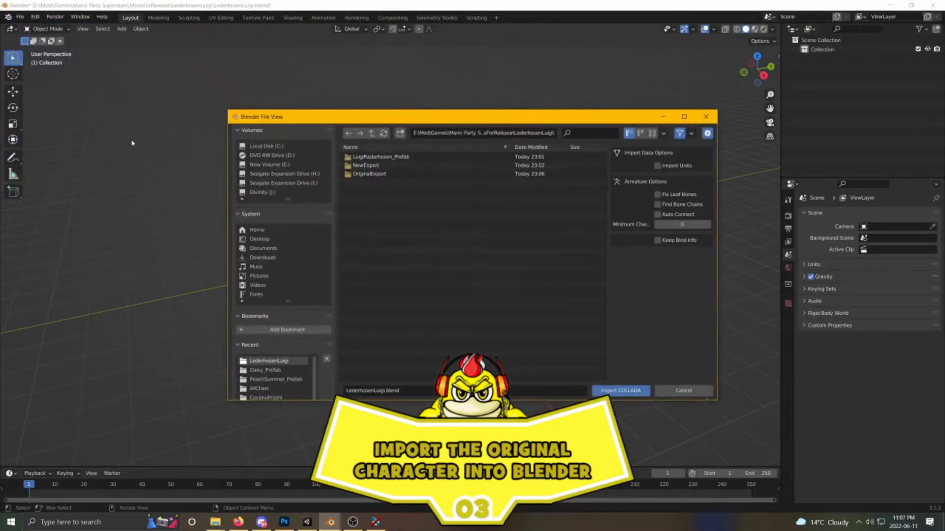
double_click(368, 173)
left_click(379, 157)
left_click(621, 391)
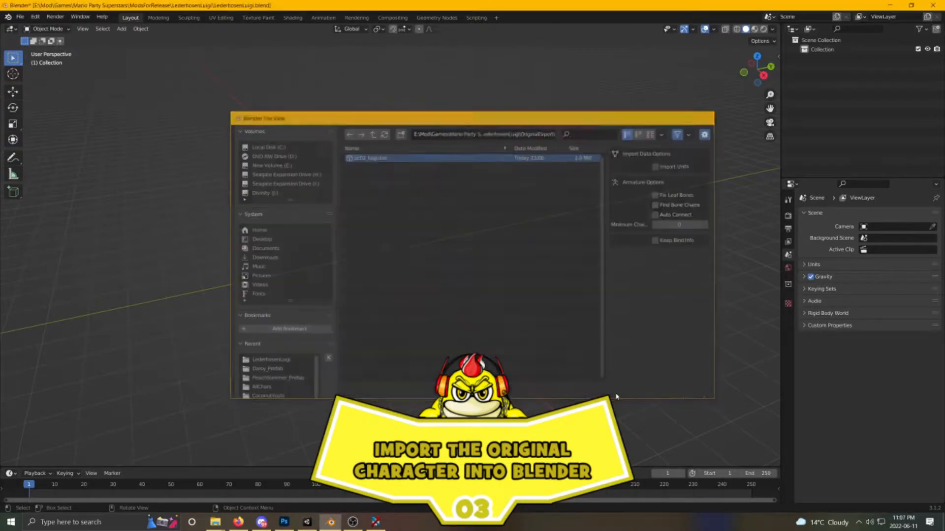
scroll(390, 299, "up", 5)
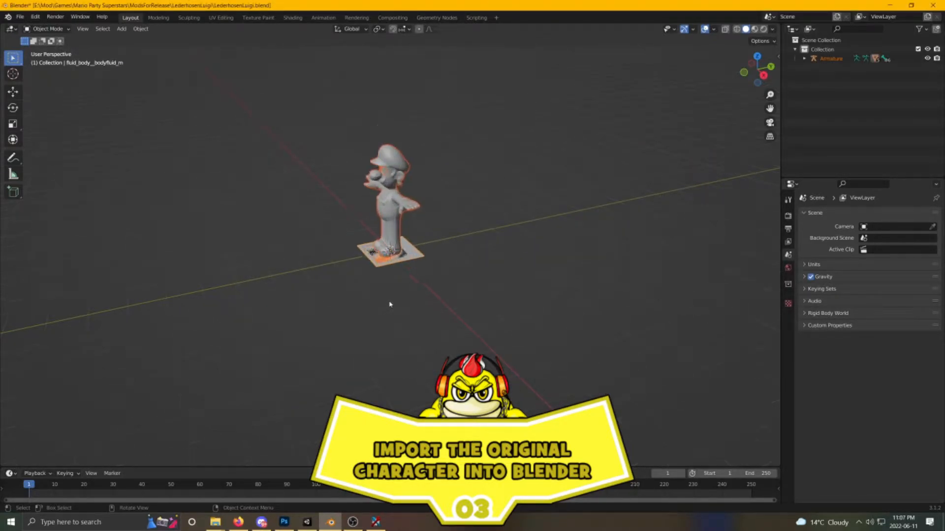
middle_click_drag(392, 302, 457, 291)
scroll(457, 291, "up", 4)
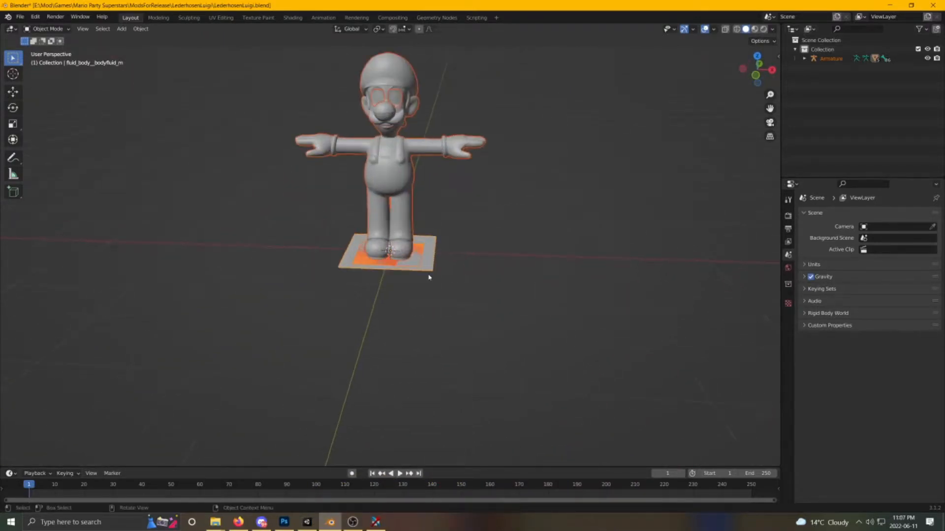
middle_click_drag(423, 237, 422, 321, "shift")
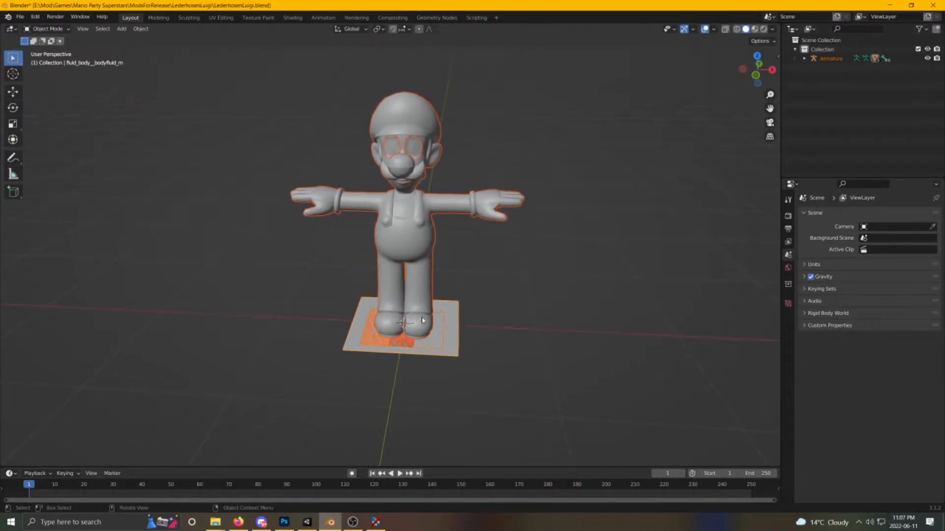
- Expand the armature and hide the body, left-foot and right-foot fluid meshes, leaving only luigi_body__body_m and luigi_body__eye_m shown
left_click(804, 59)
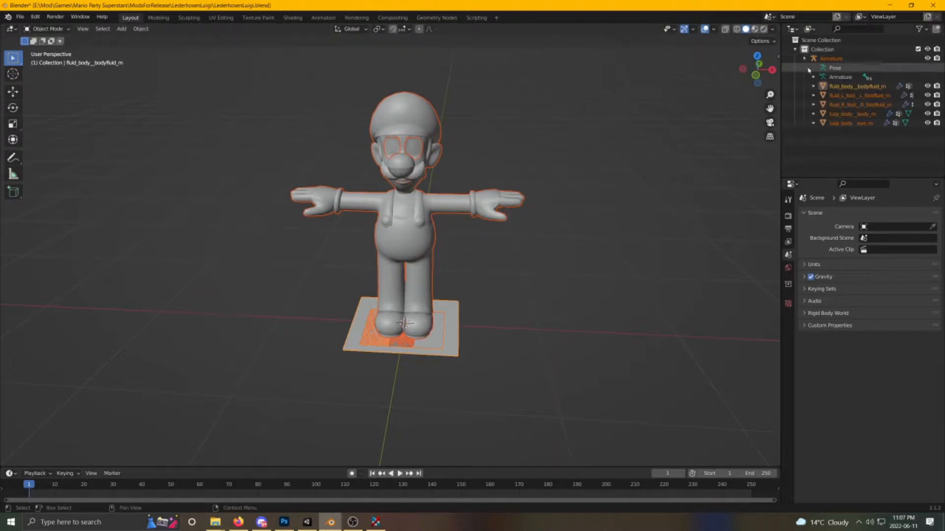
left_click(928, 95)
left_click(928, 86)
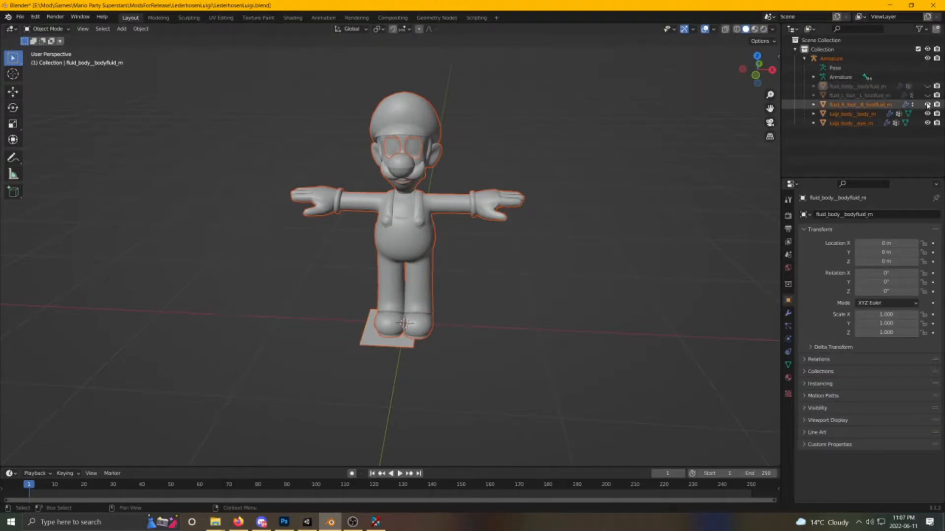
left_click(927, 105)
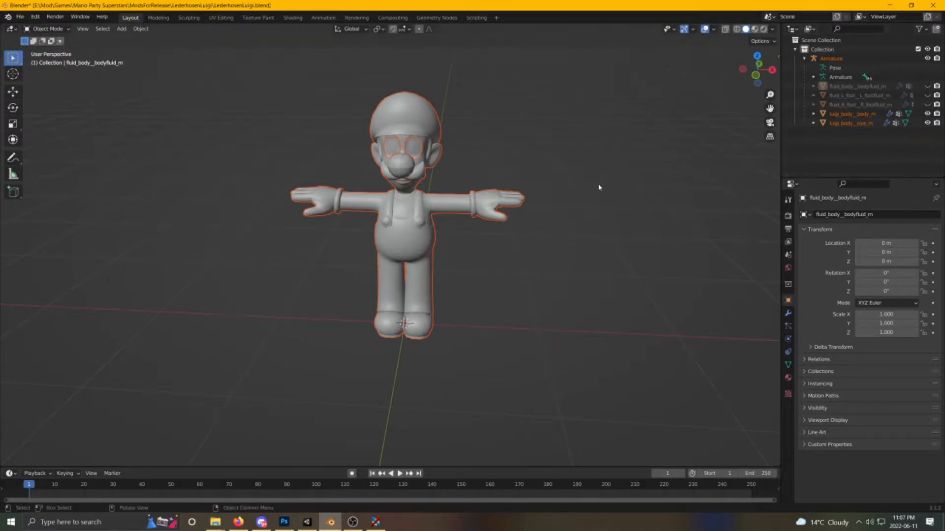
middle_click_drag(543, 259, 470, 260)
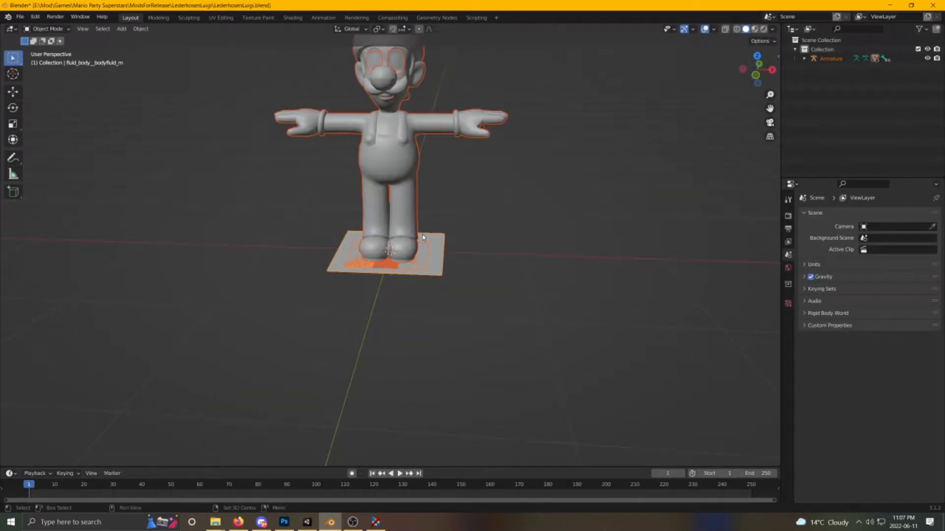
middle_click_drag(434, 295, 438, 310)
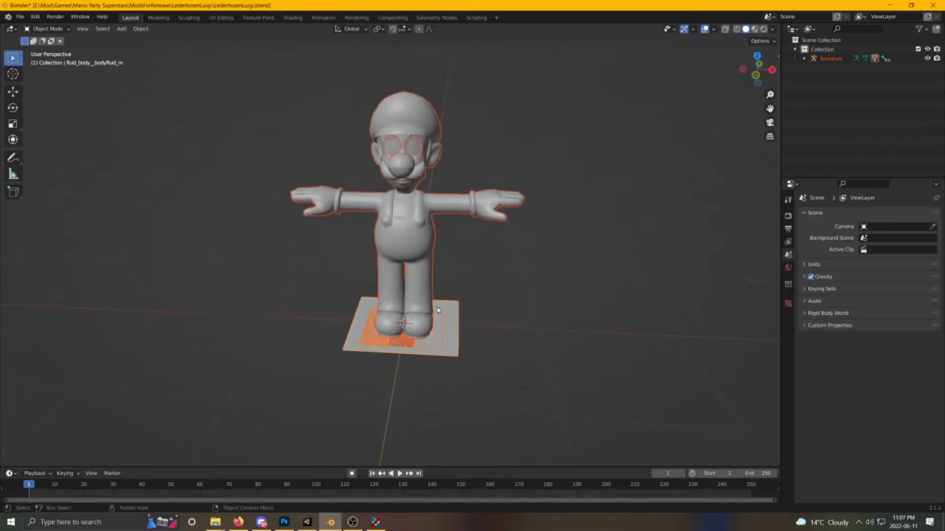
left_click(804, 59)
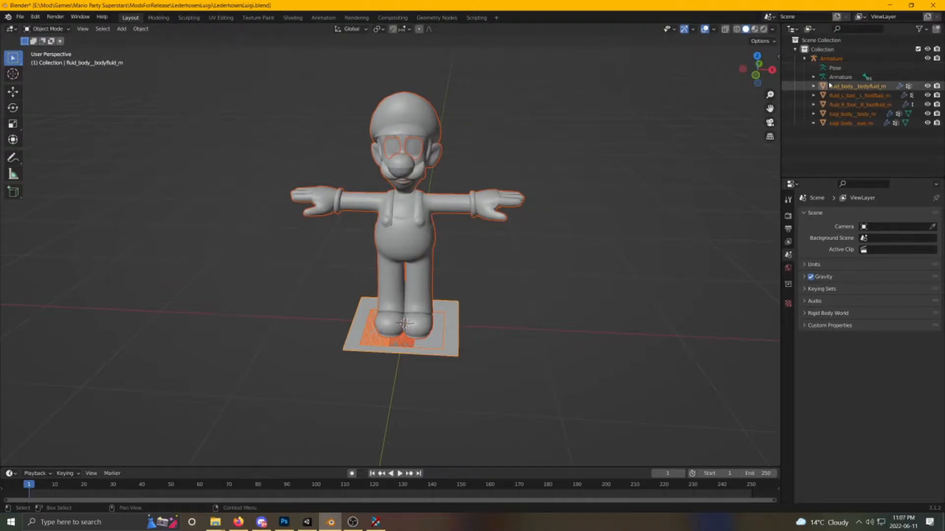
left_click(927, 95)
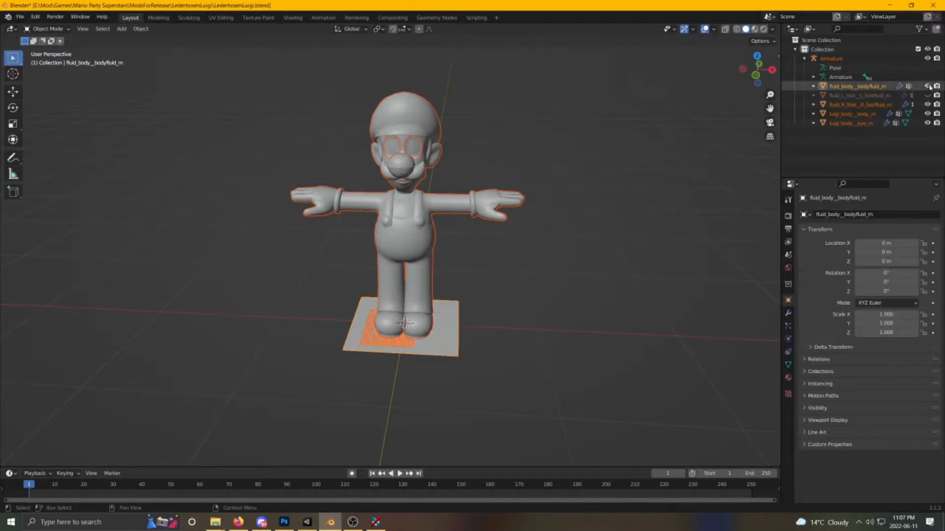
left_click(928, 86)
left_click(927, 104)
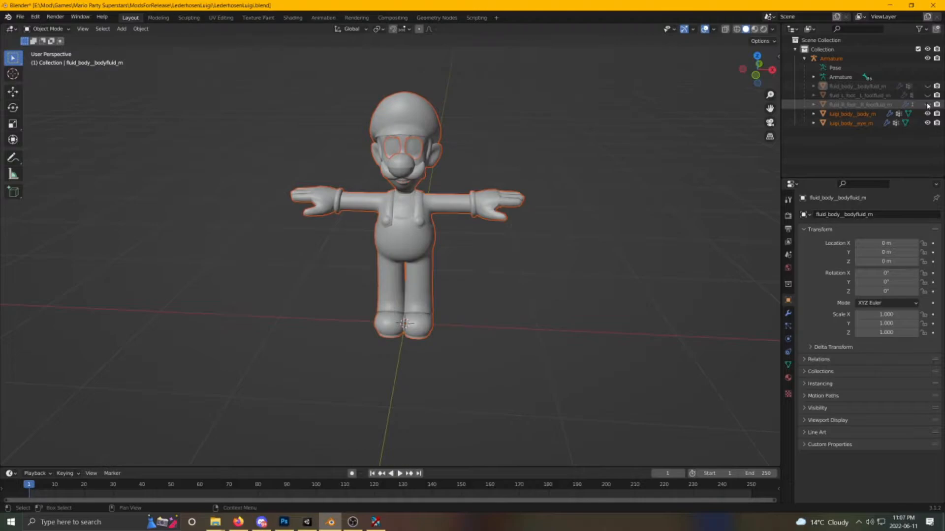
middle_click_drag(566, 232, 469, 259)
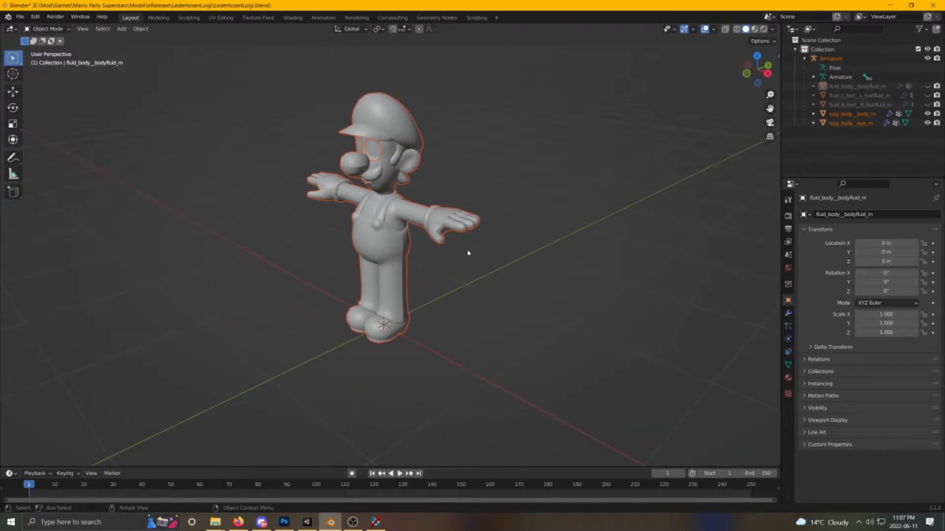
- Set the armature's viewport display to In Front and inspect its bones over the Luigi body
left_click(788, 285)
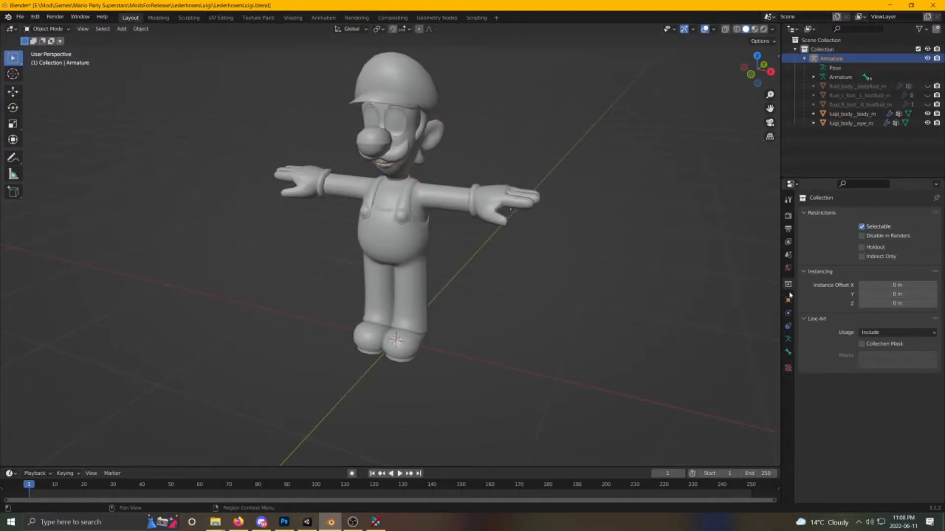
left_click(788, 299)
left_click(805, 410)
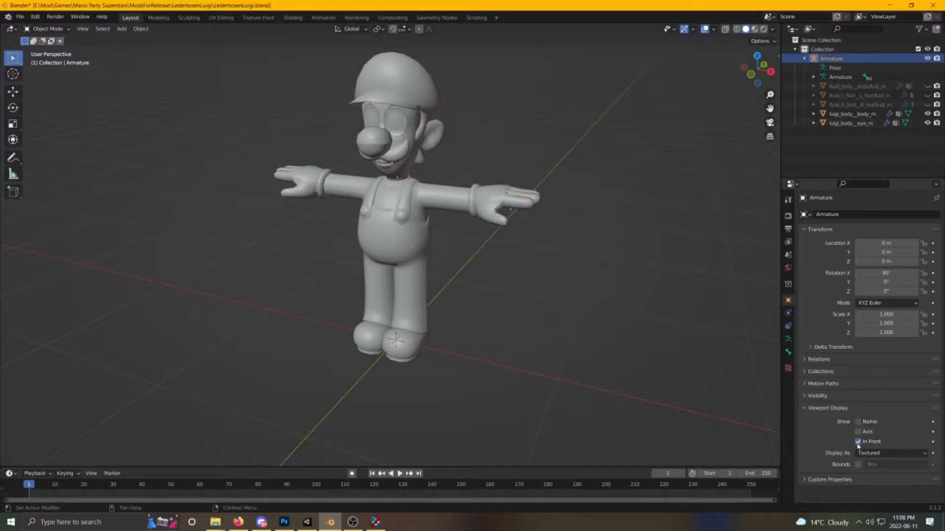
scroll(438, 285, "up", 8)
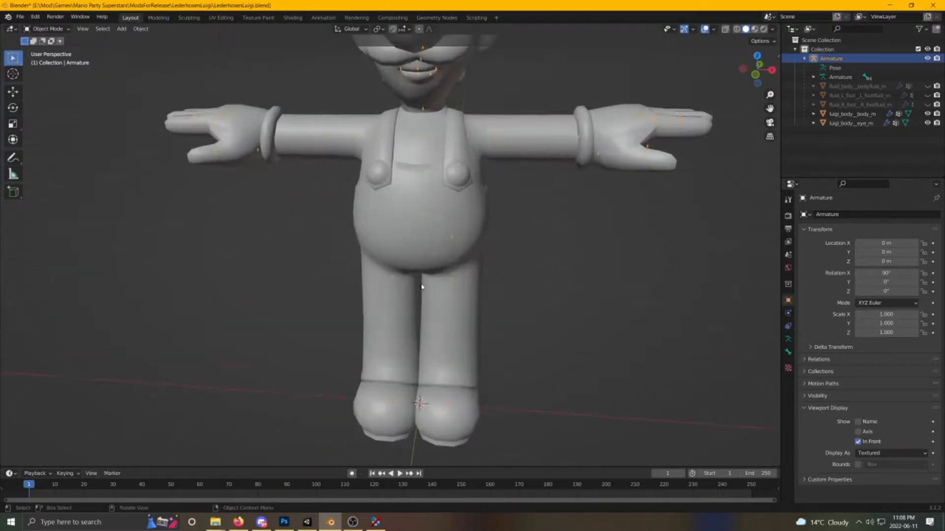
middle_click_drag(424, 283, 380, 268)
scroll(449, 292, "down", 8)
scroll(423, 287, "up", 7)
scroll(418, 283, "down", 3)
scroll(418, 283, "down", 2)
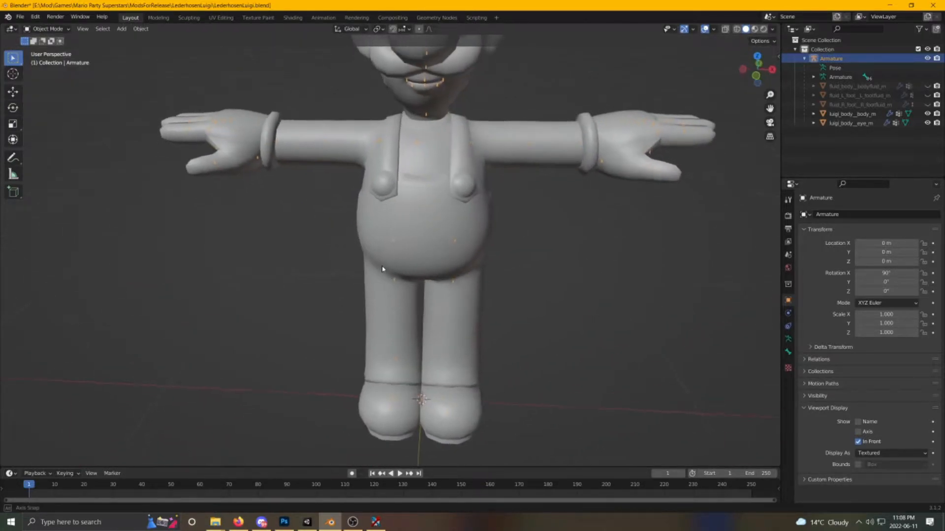
- Hide the armature and put the luigi_body__body_m mesh into Edit Mode
scroll(377, 268, "down", 2)
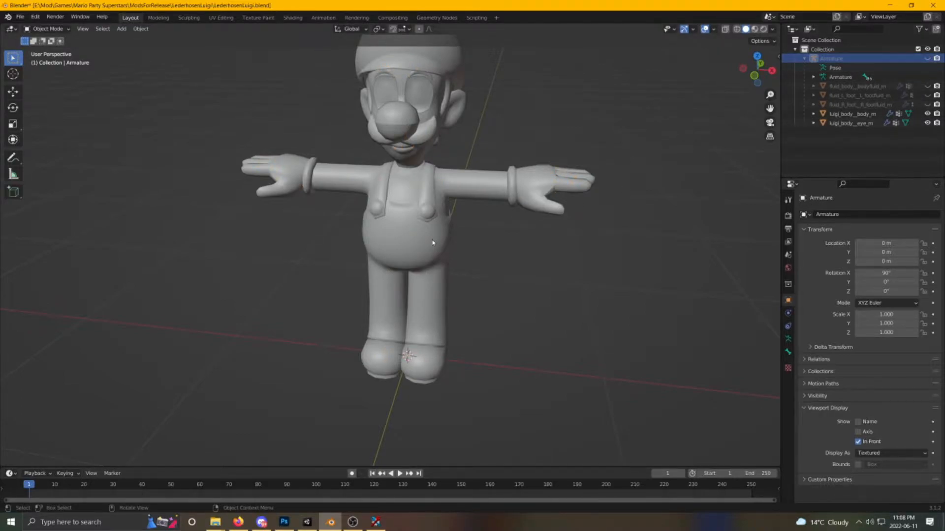
scroll(413, 217, "down", 2)
middle_click_drag(413, 218, 324, 318)
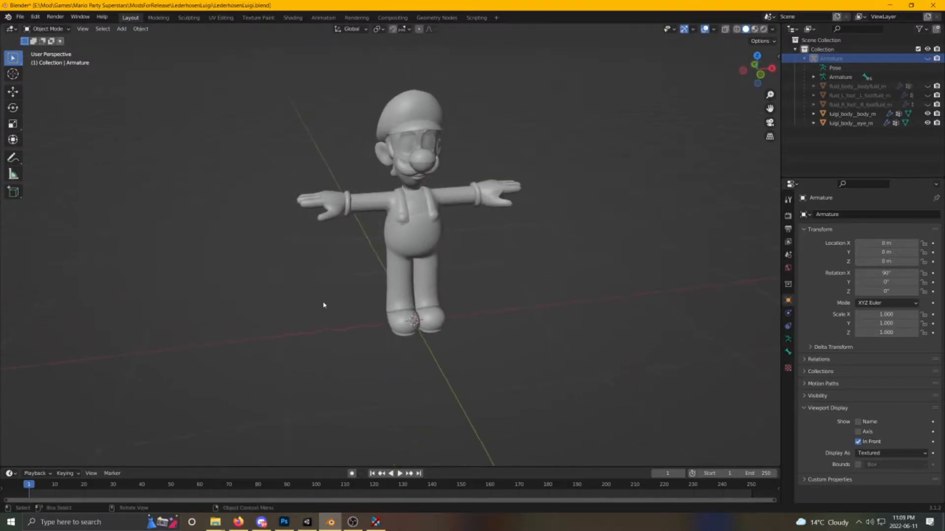
left_click(401, 162)
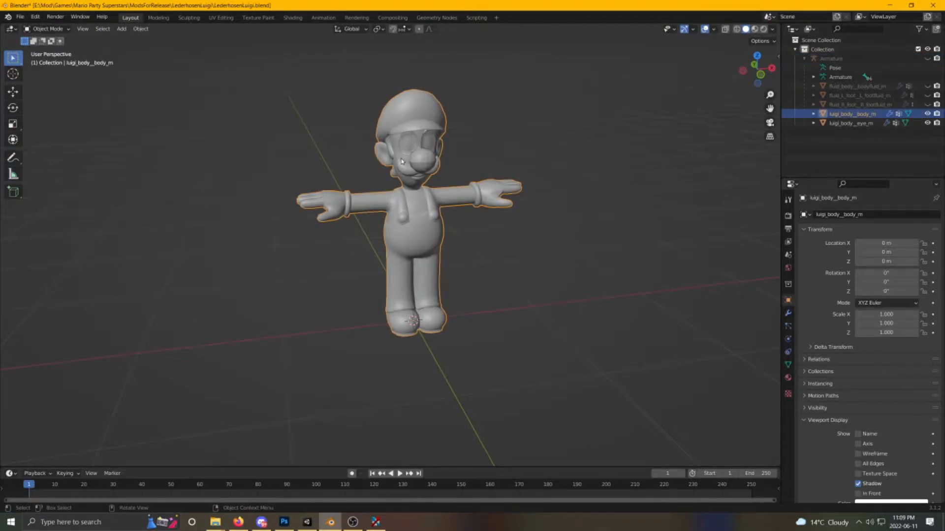
key("Tab")
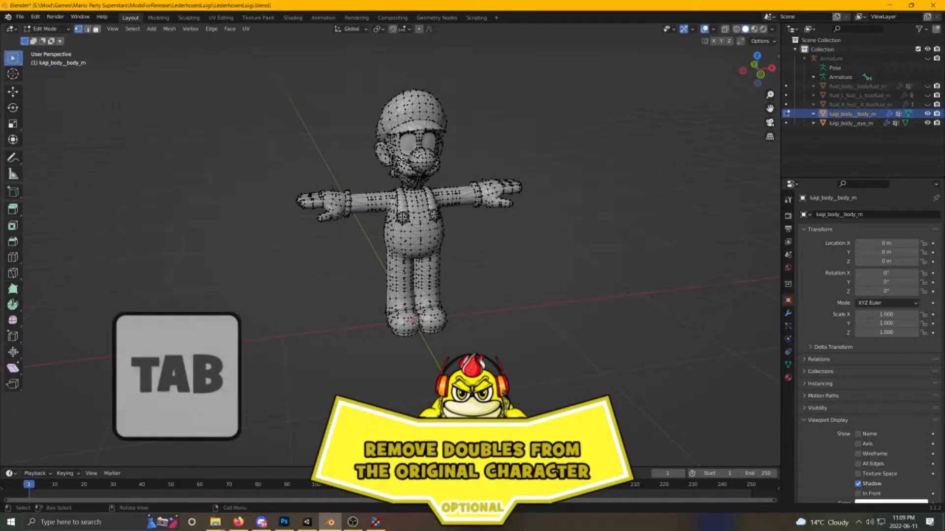
- Remove the doubles from the whole luigi_body__body_m mesh with Merge by Distance and return to Object Mode
key("a")
key("alt+a")
key("a")
key("a")
key("a")
key("a")
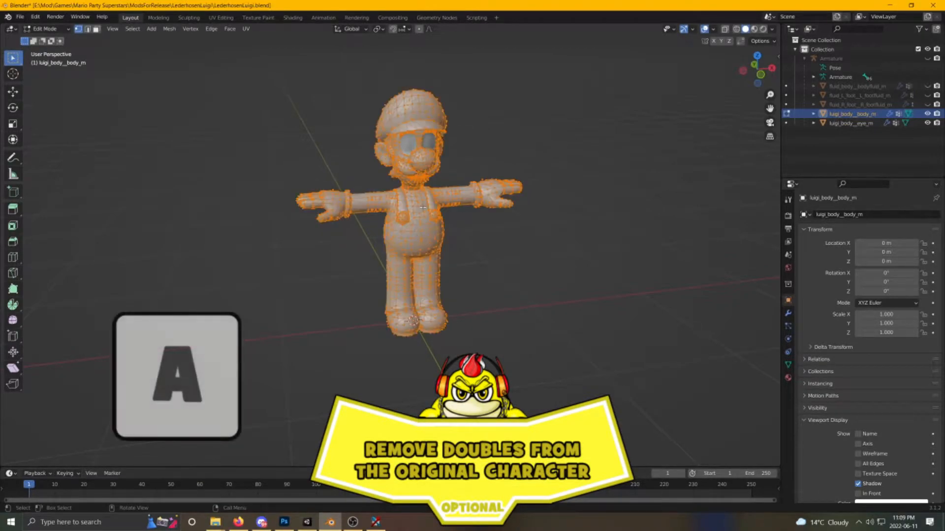
key("a")
key("a")
key("a")
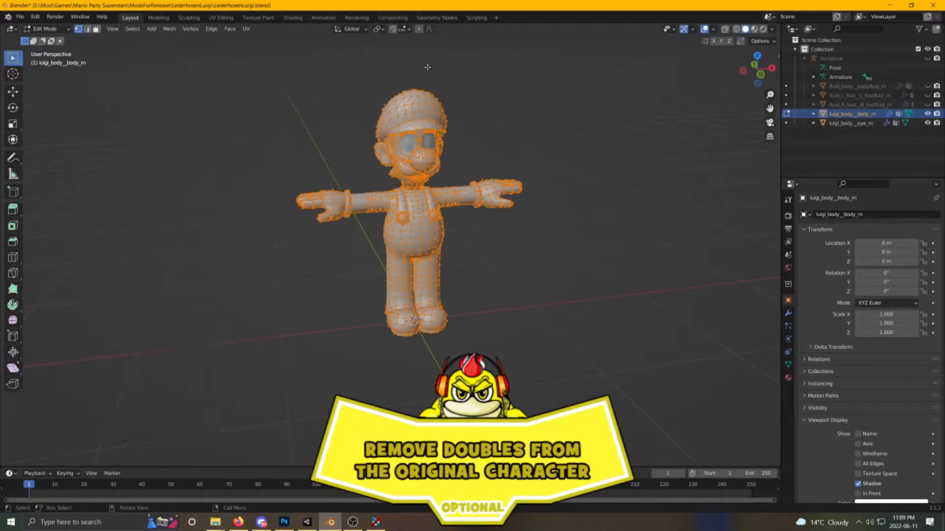
left_click(170, 29)
mouse_move(191, 232)
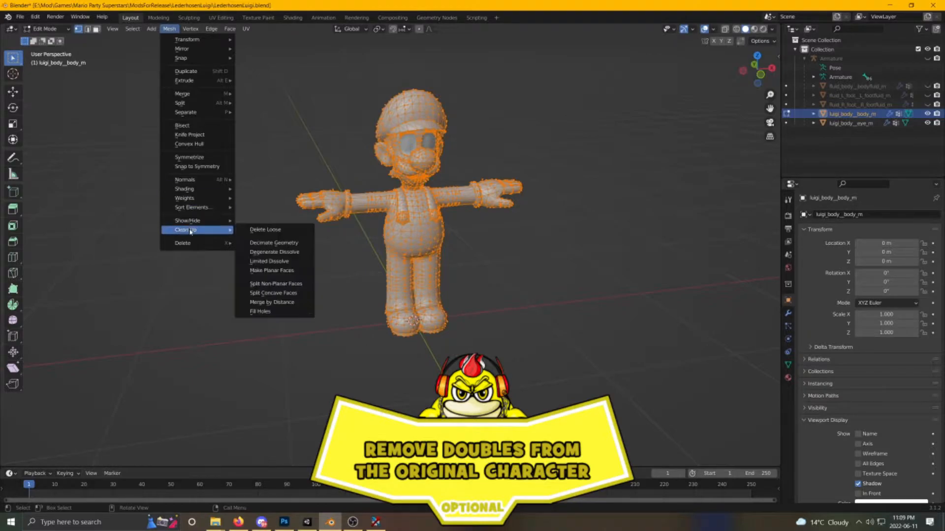
left_click(282, 302)
scroll(352, 271, "up", 6)
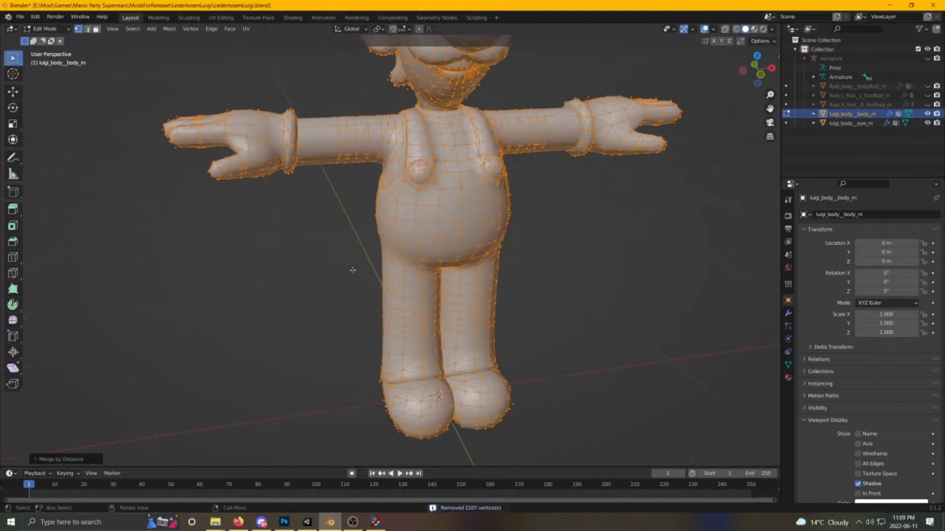
key("Tab")
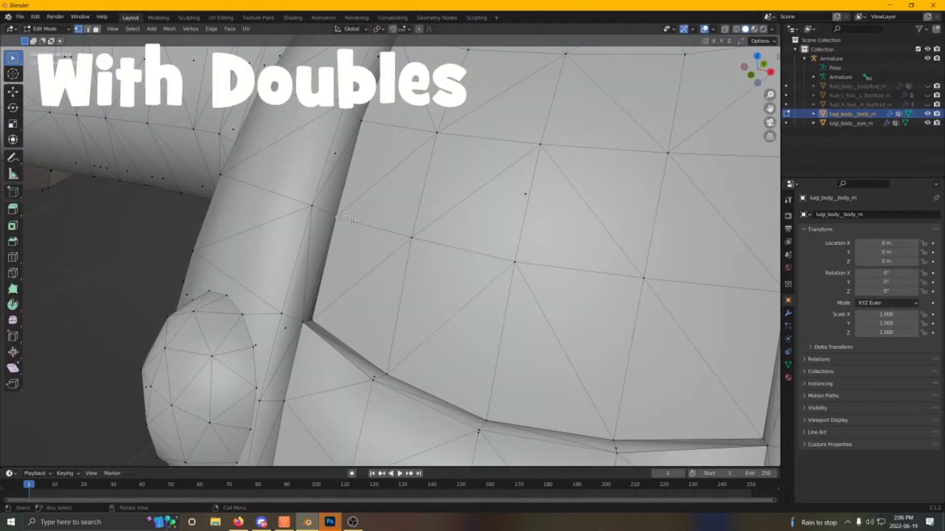
- Try moving the vertex beside the overall strap to compare the body mesh with and without doubles
key("g")
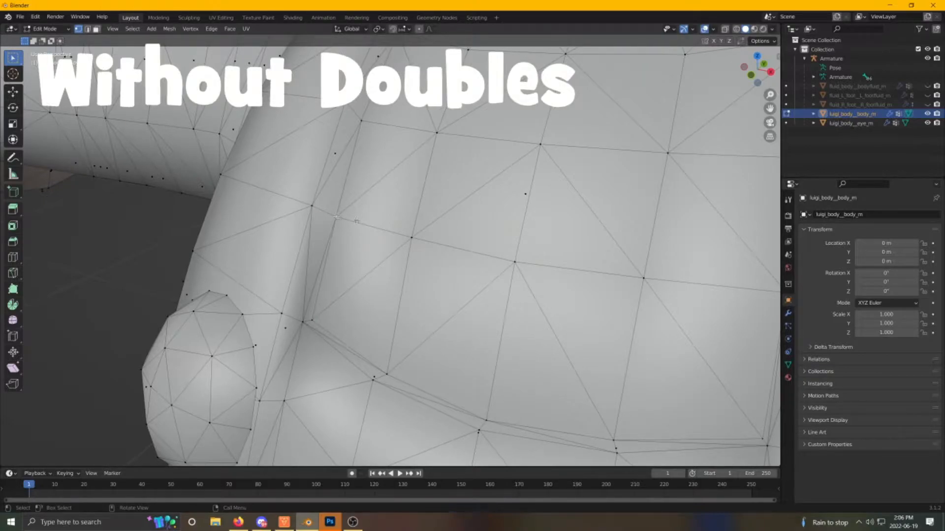
key("g")
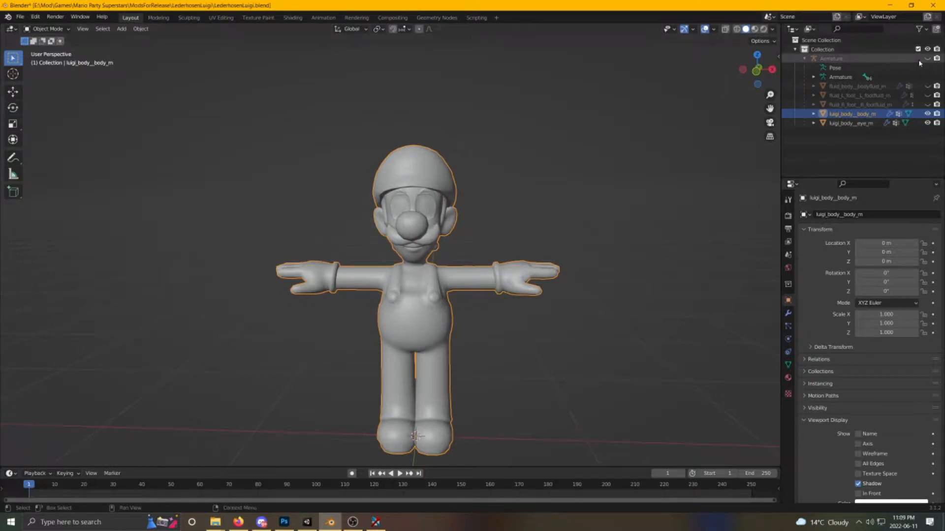
- Show and select the armature again, focus on the mouth bones and switch it to Pose Mode
left_click(841, 59)
scroll(480, 226, "up", 6)
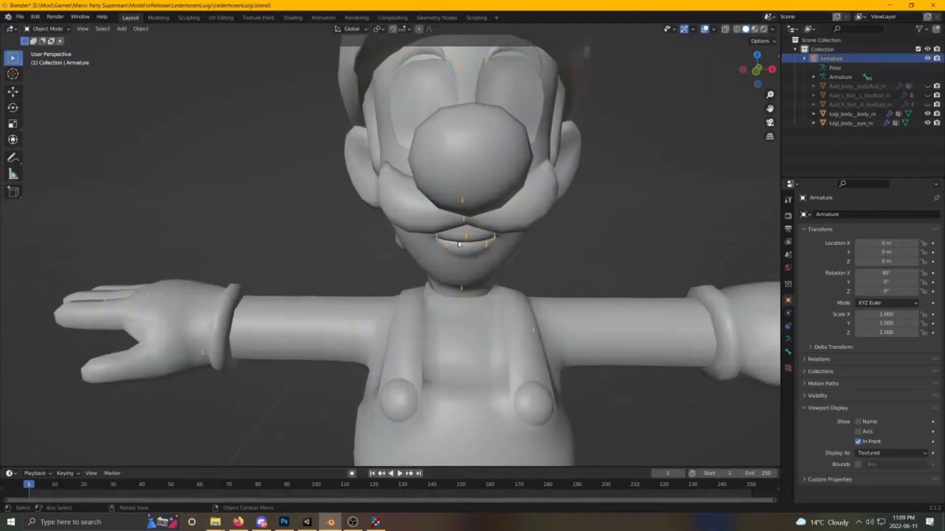
middle_click_drag(483, 227, 466, 195)
left_click(477, 188)
left_click(476, 184)
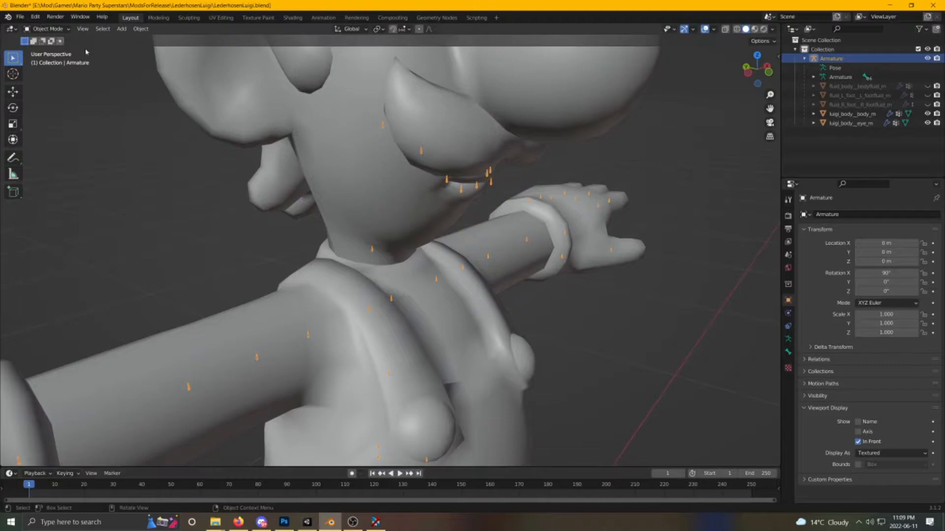
left_click(60, 32)
left_click(56, 60)
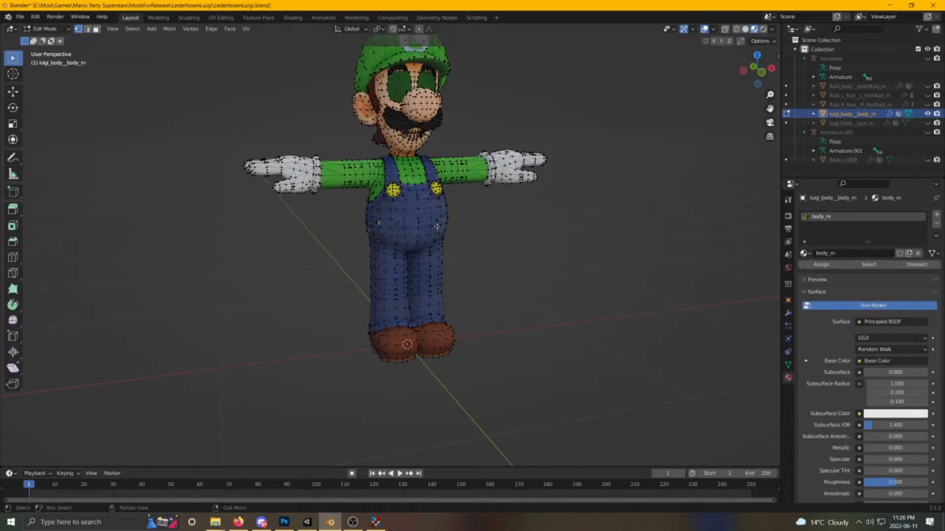
middle_click_drag(437, 226, 435, 273)
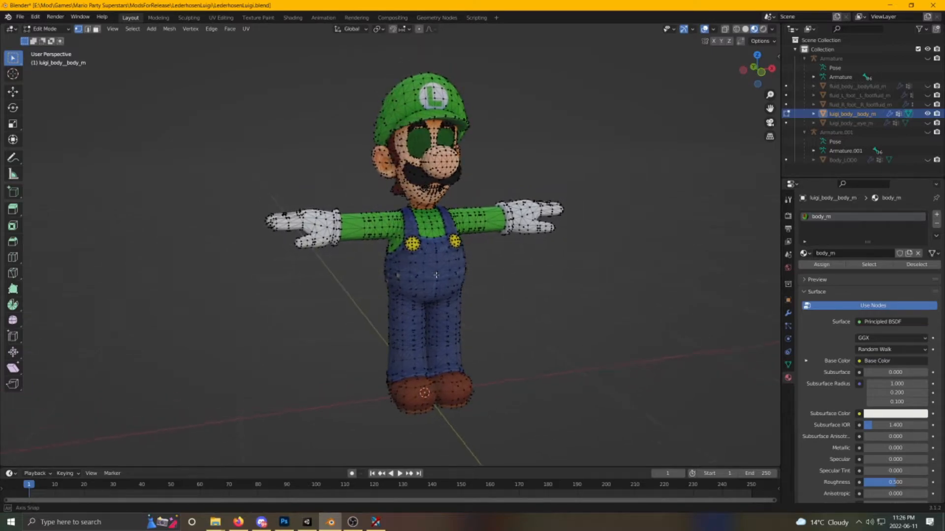
middle_click_drag(490, 252, 471, 200, "shift")
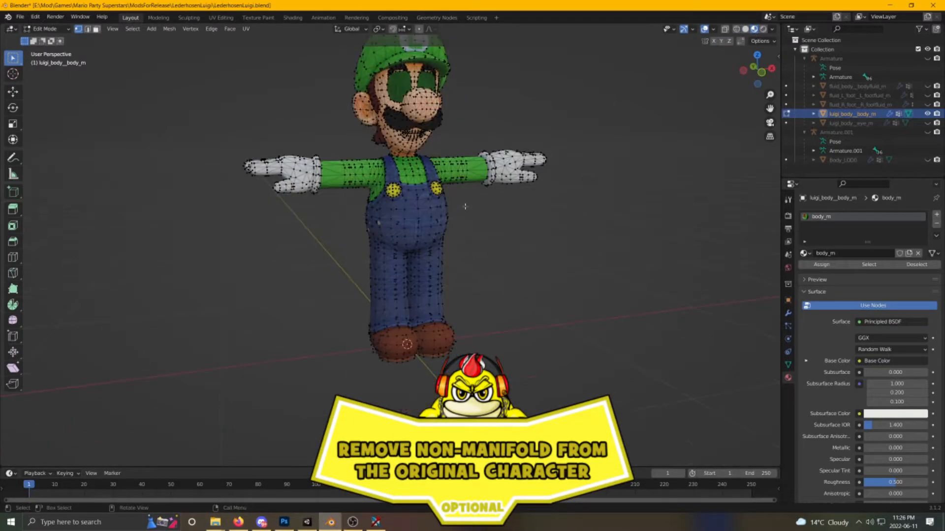
middle_click_drag(437, 227, 436, 275)
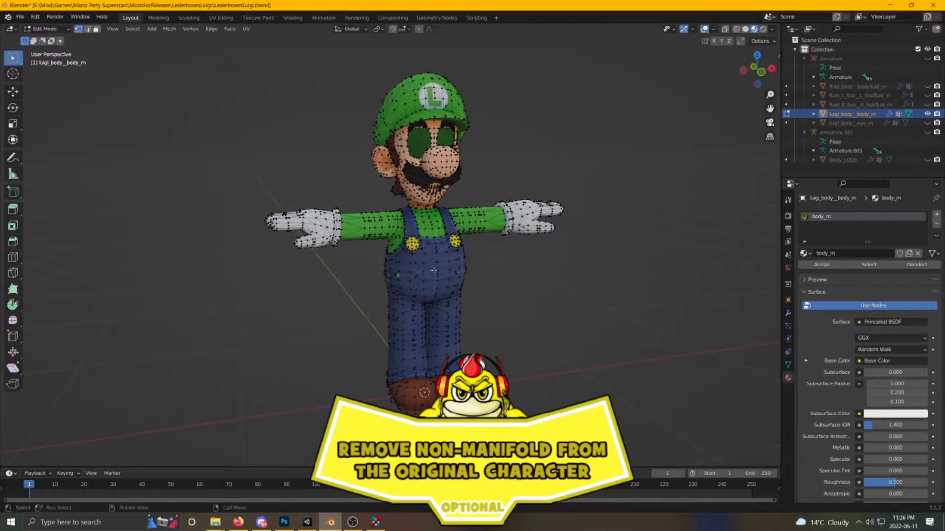
middle_click_drag(201, 52, 471, 200, "shift")
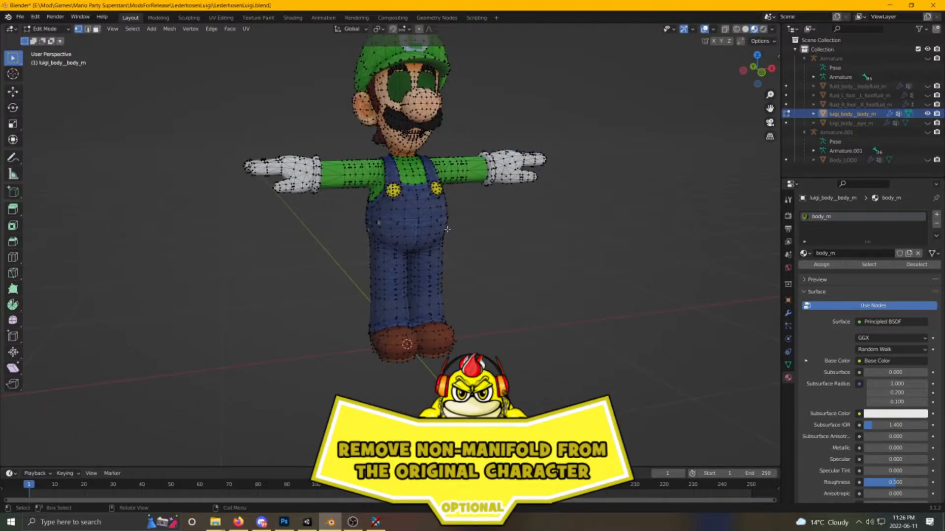
middle_click_drag(437, 226, 471, 199)
middle_click_drag(437, 226, 436, 276)
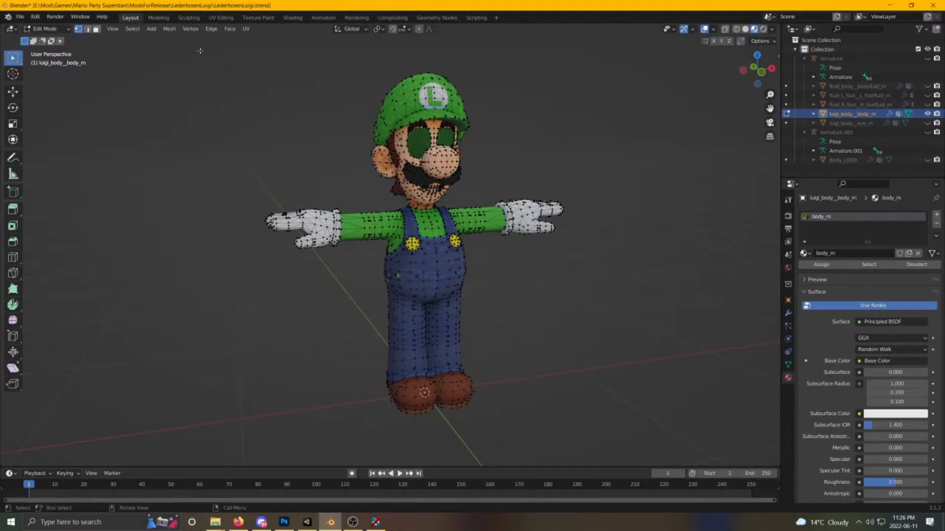
- Select all Non Manifold geometry of the luigi_body__body_m mesh by trait
left_click(133, 29)
left_click(138, 30)
left_click(136, 30)
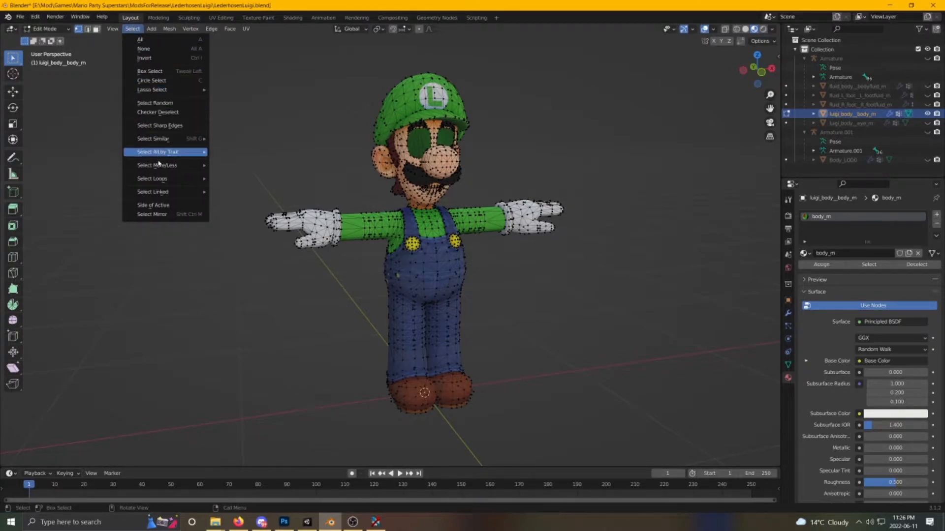
mouse_move(163, 157)
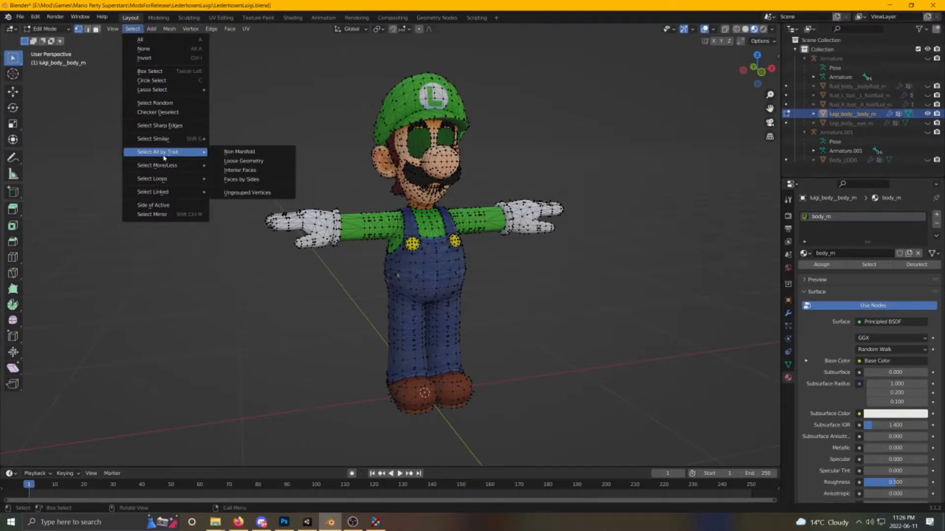
left_click(251, 153)
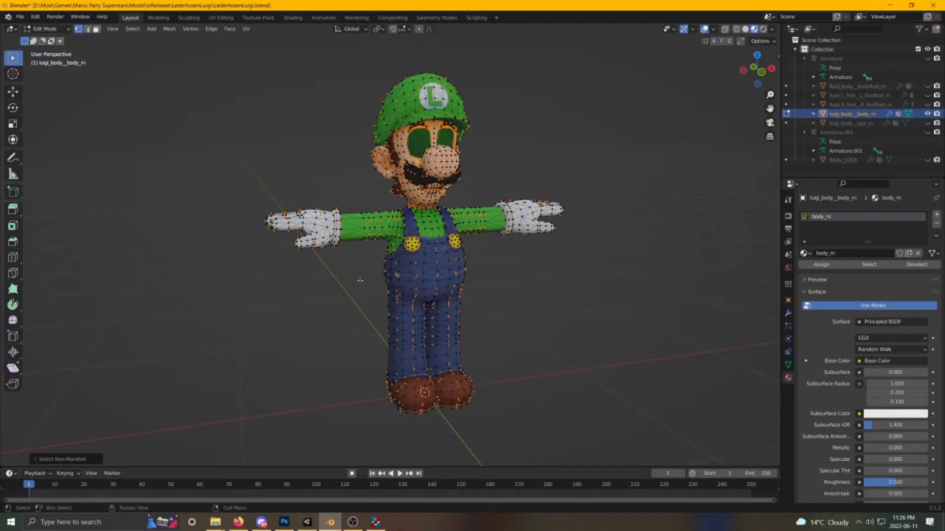
- Show the body mesh in wireframe and deselect the non-manifold edge loops around the overall buttons
mouse_move(354, 280)
middle_mouse_down()
mouse_move(175, 265)
mouse_move(333, 309)
mouse_move(352, 295)
middle_mouse_up()
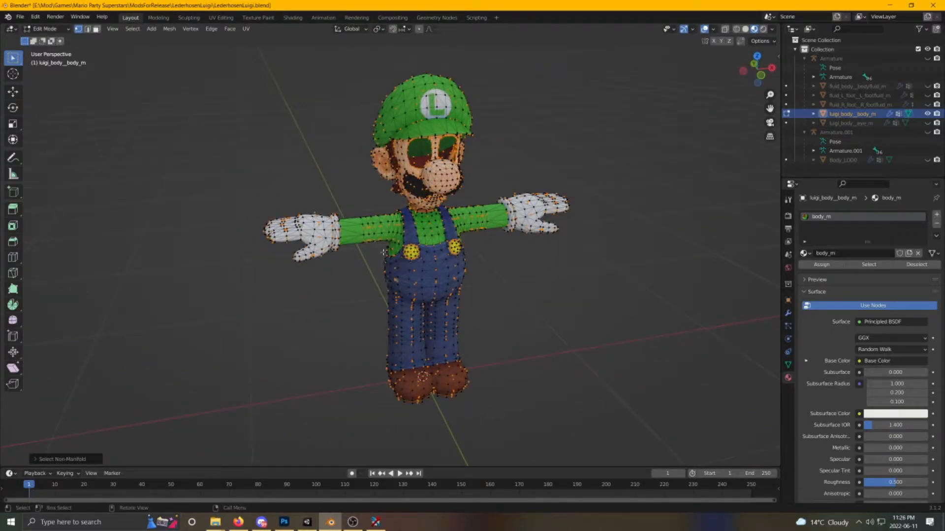
middle_click_drag(384, 252, 251, 152)
mouse_move(360, 280)
middle_mouse_down()
mouse_move(243, 268)
mouse_move(217, 256)
mouse_move(238, 300)
mouse_move(361, 286)
middle_mouse_up()
key("z")
left_click(322, 250)
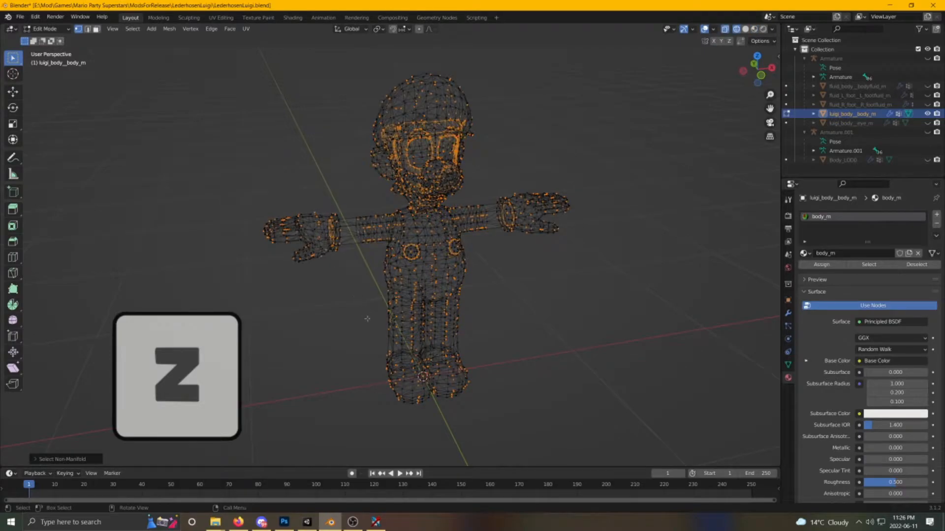
scroll(352, 289, "up", 9)
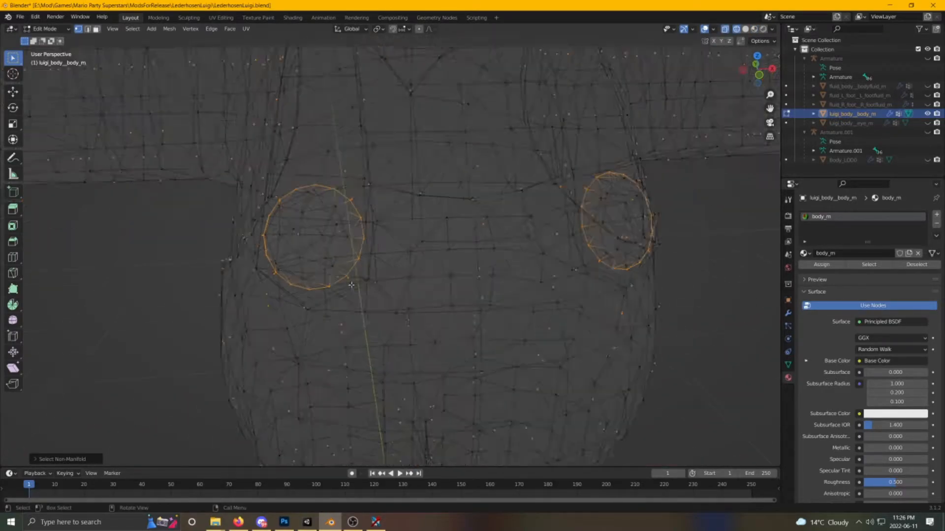
scroll(353, 288, "up", 5)
left_click(312, 244, "alt+shift")
middle_click_drag(363, 267, 192, 293, "shift")
- Deselect the edge loops at the cuffs of both gloves to keep them out of the non-manifold selection
scroll(451, 255, "down", 10)
middle_click_drag(451, 255, 514, 334)
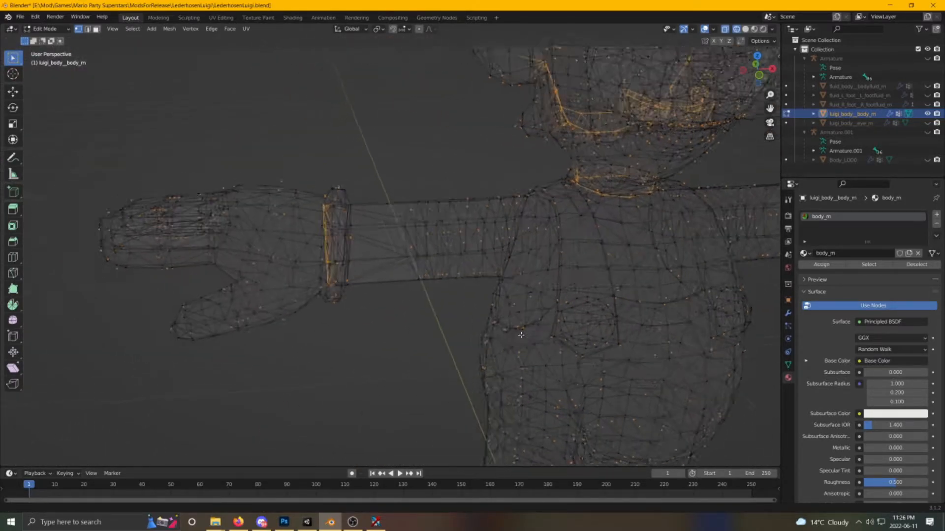
scroll(305, 246, "up", 10)
left_click(293, 255, "alt+shift")
scroll(380, 281, "down", 9)
middle_click_drag(534, 265, 272, 262, "shift")
scroll(474, 277, "up", 7)
left_click(526, 243, "alt+shift")
scroll(369, 263, "down", 4)
scroll(232, 259, "down", 3)
- Deselect the non-manifold edge loop around Luigi's neck
middle_click_drag(232, 259, 597, 318, "shift")
scroll(375, 265, "up", 3)
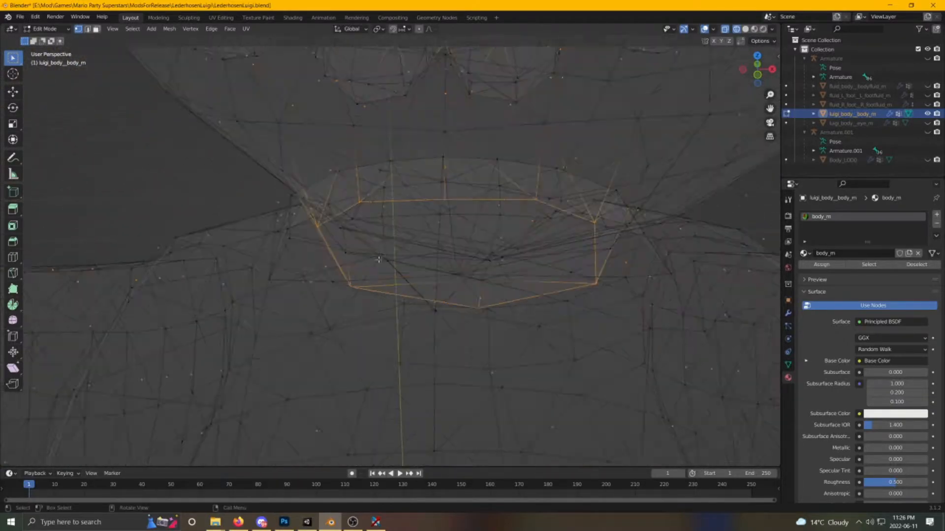
scroll(428, 217, "up", 2)
middle_click_drag(428, 217, 428, 127, "shift")
left_click(428, 126, "alt+shift")
- Delete the remaining selected non-manifold vertices of the body mesh and return the viewport to Material Preview
scroll(429, 234, "down", 3)
scroll(429, 235, "down", 4)
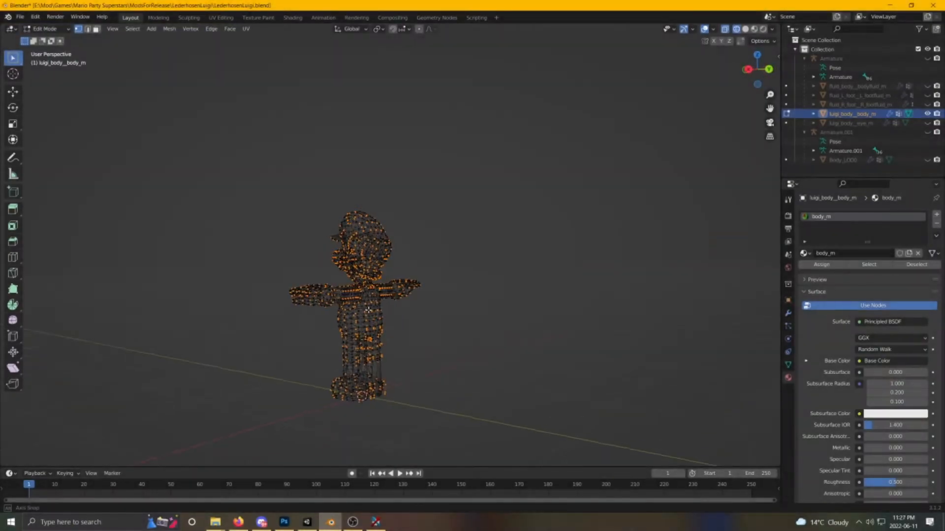
middle_click_drag(368, 310, 500, 310)
key("Delete")
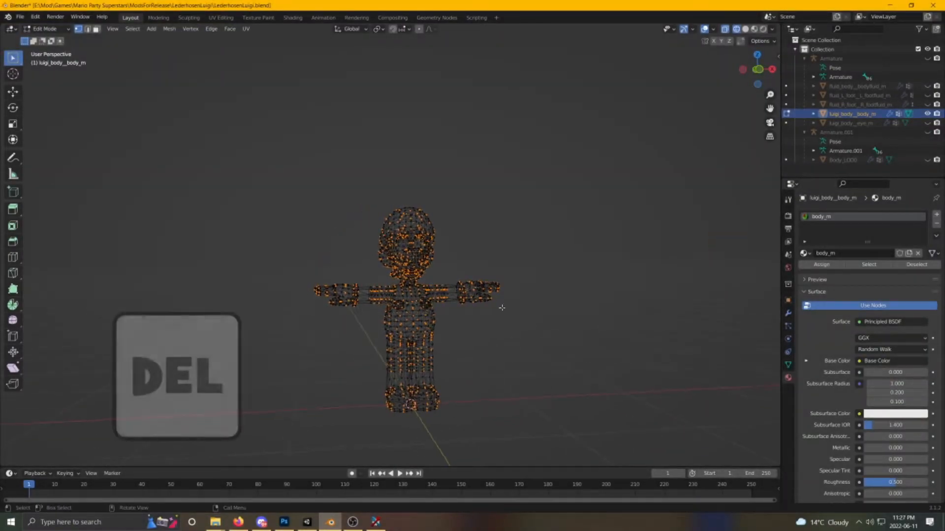
left_click(453, 299)
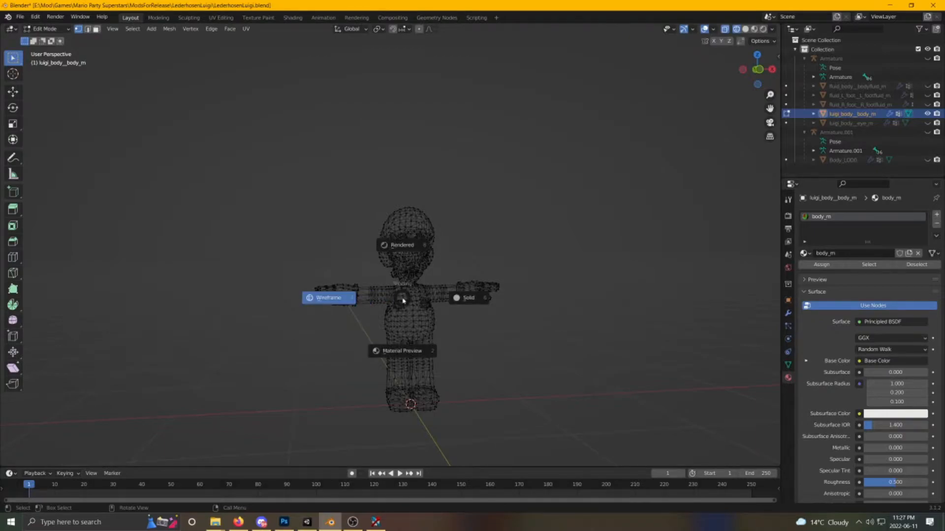
left_click(409, 339)
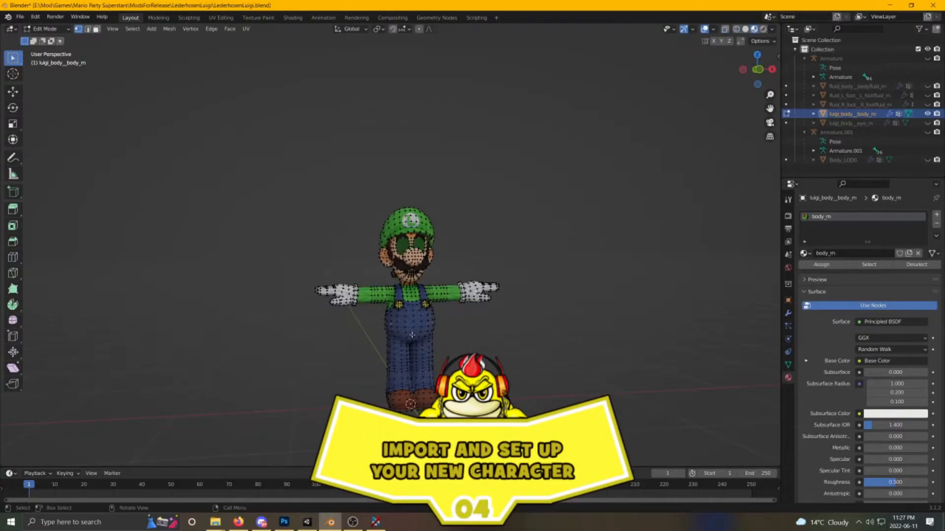
middle_click_drag(394, 333, 390, 333)
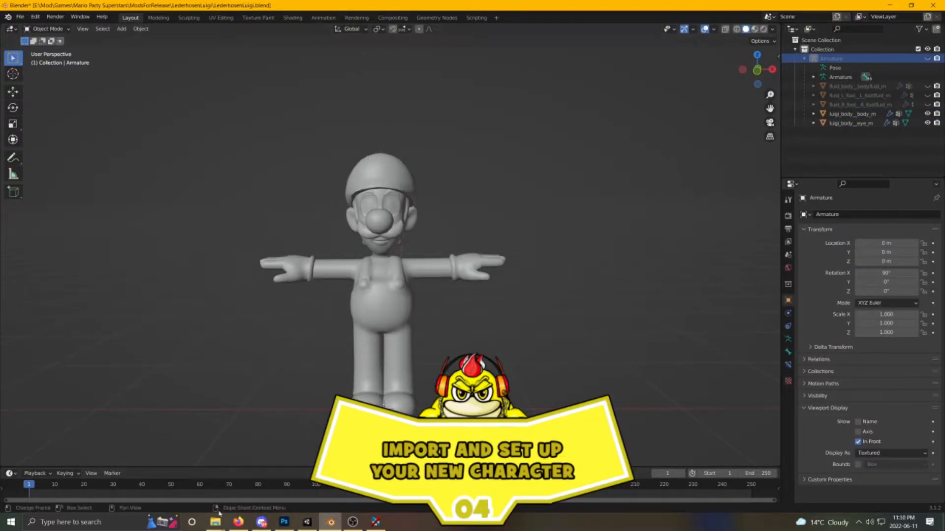
- Switch to File Explorer and view the new character's model and texture files in the LuigiRadarhosen_Prefab folder
mouse_move(216, 522)
left_click(180, 495)
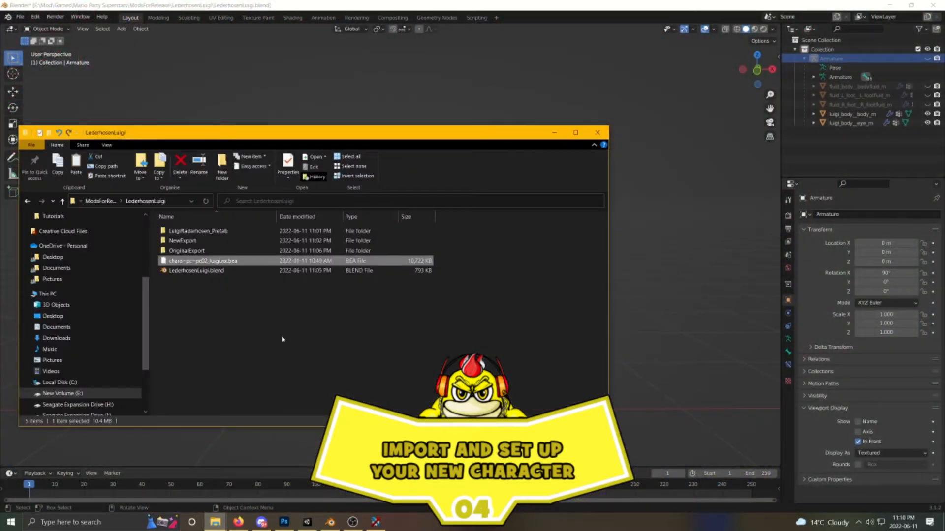
double_click(215, 231)
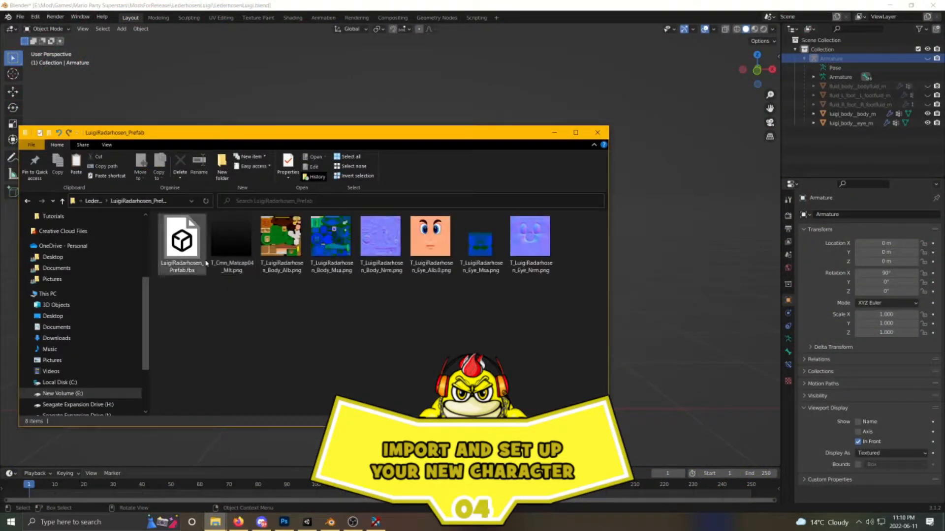
key("alt+Tab")
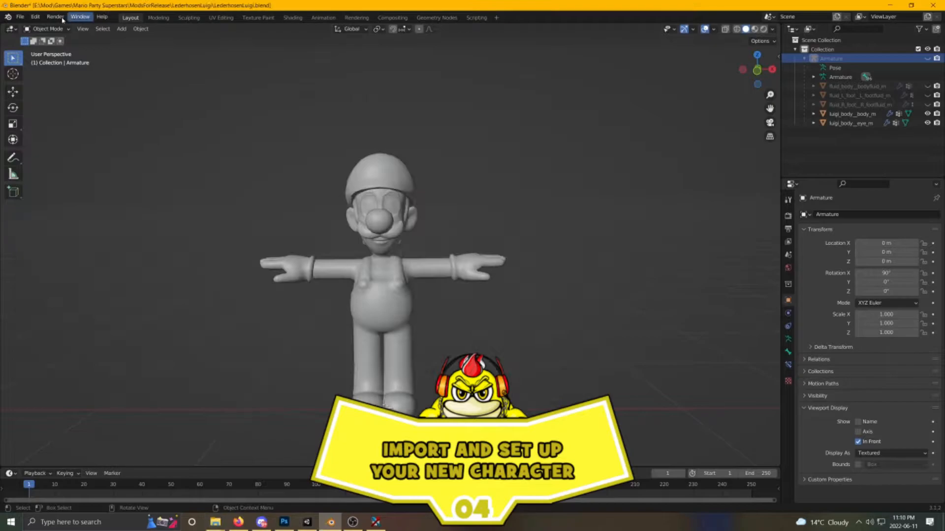
- Import LuigiRadarhosen_Prefab.fbx from the LuigiRadarhosen_Prefab folder into the Blender scene at scale 1.00
left_click(21, 18)
mouse_move(43, 143)
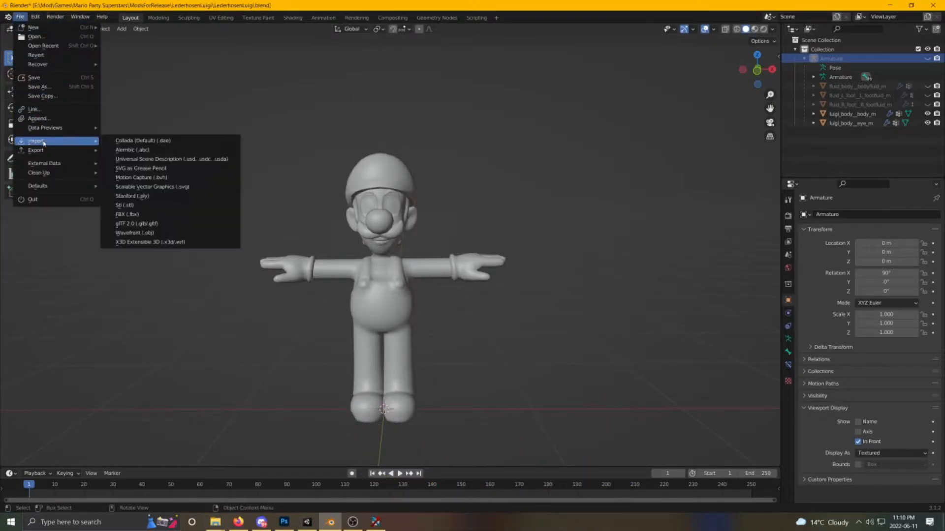
left_click(145, 214)
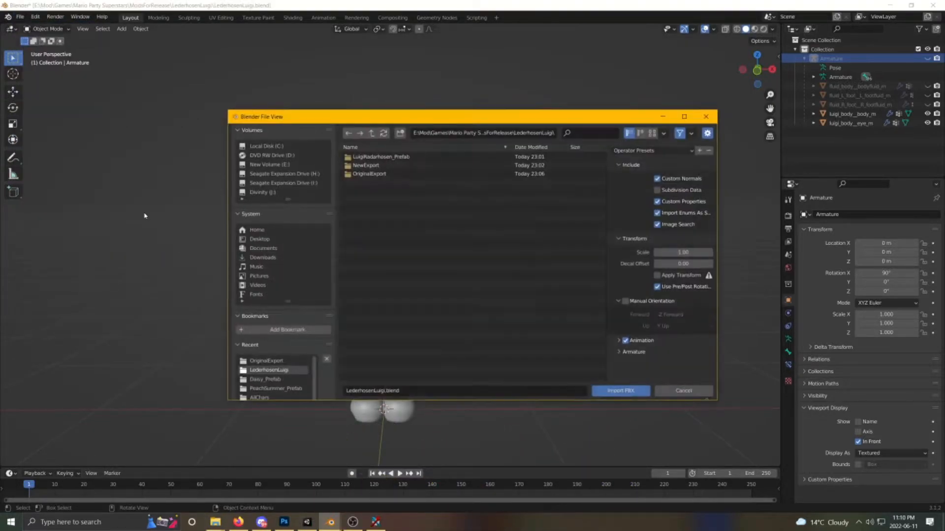
double_click(374, 157)
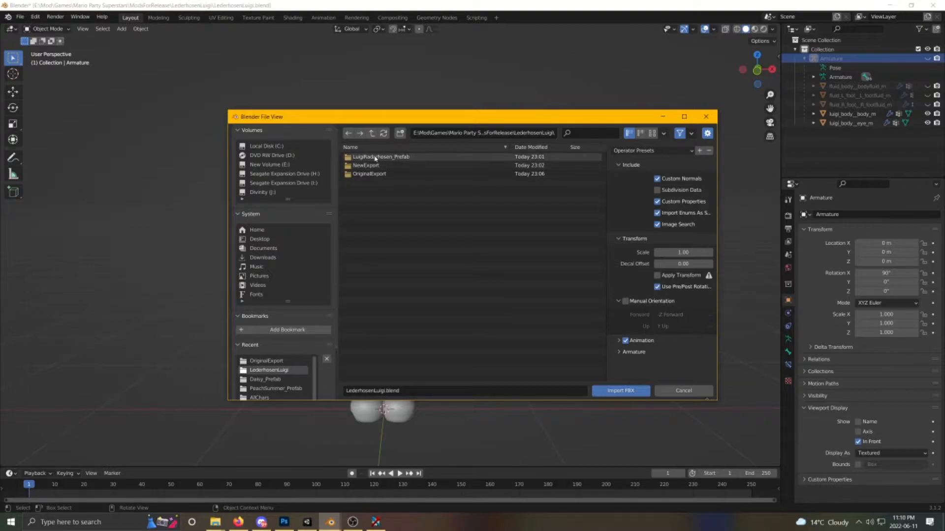
left_click(375, 157)
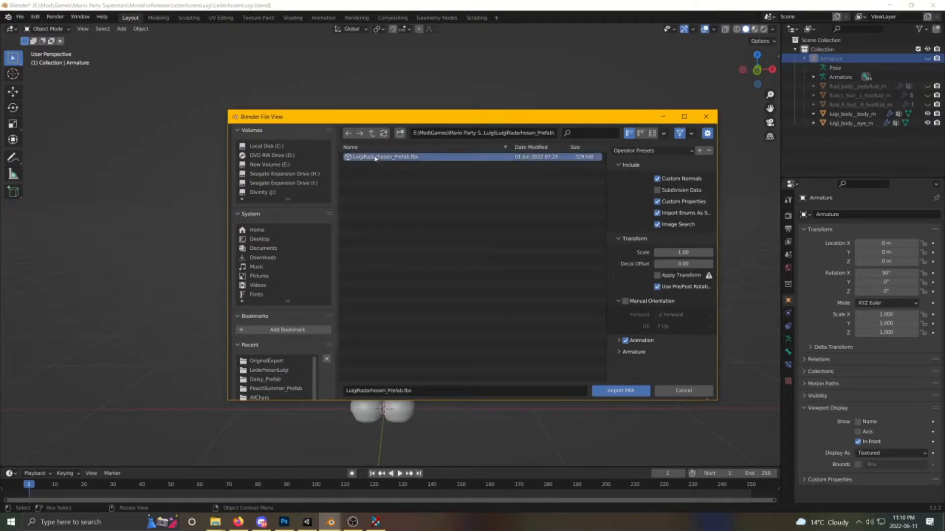
left_click(608, 391)
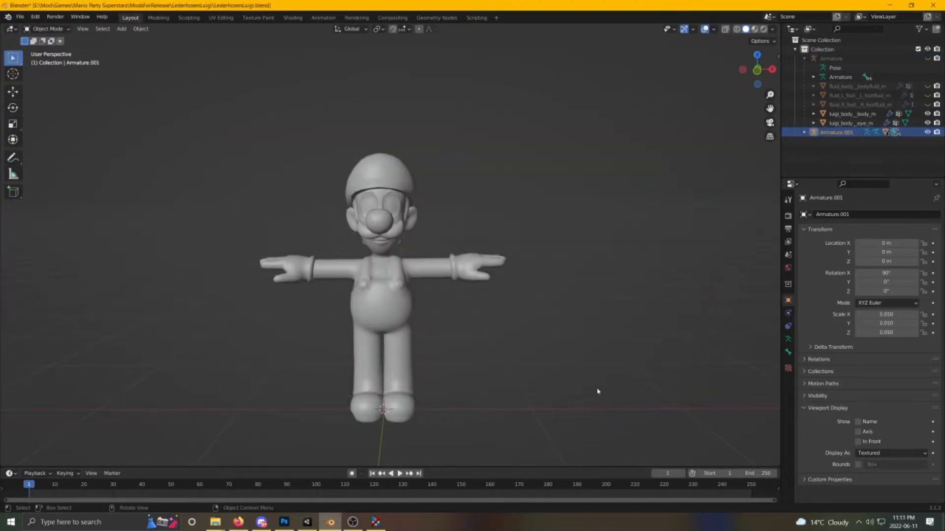
- Locate the tiny imported character between the original Luigi's feet and select Armature.001
scroll(416, 397, "up", 3)
middle_click_drag(400, 417, 449, 162, "shift")
scroll(468, 232, "up", 7)
middle_click_drag(441, 239, 306, 275, "shift")
scroll(399, 268, "up", 8)
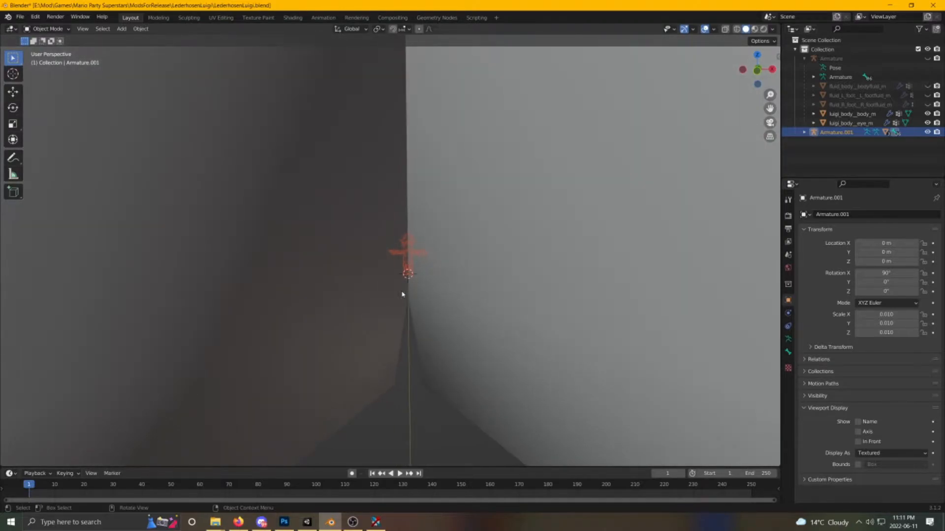
left_click(834, 124)
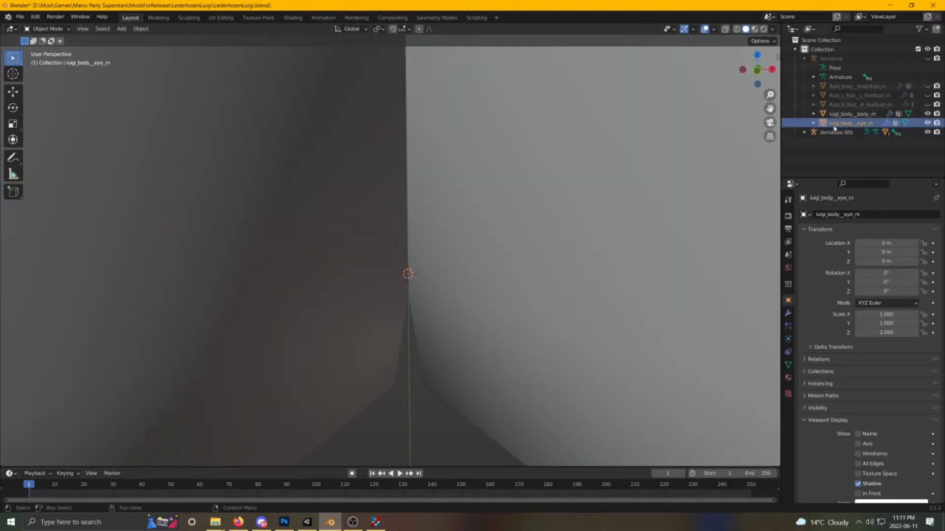
left_click(833, 135)
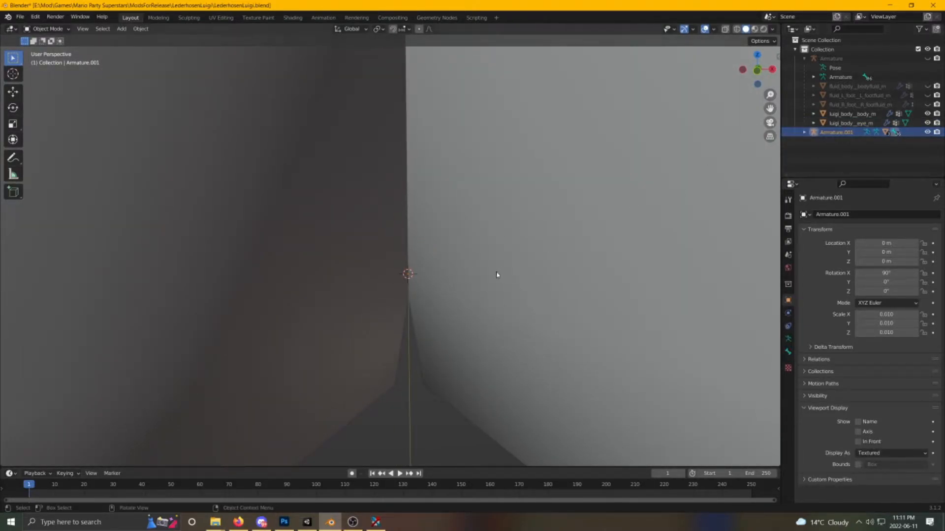
- Scale Armature.001 up to about 1.026 on all axes to match the original Luigi's size
scroll(497, 274, "down", 10)
scroll(421, 218, "down", 2)
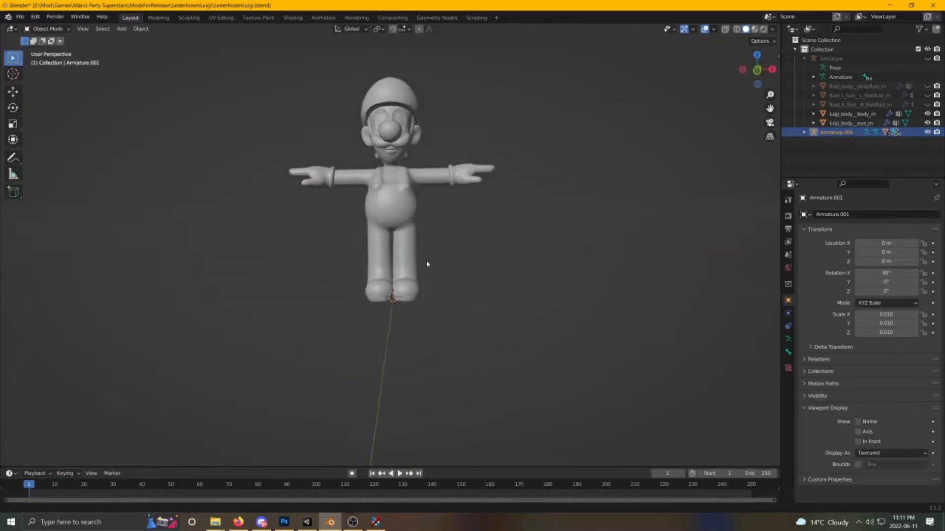
key("s")
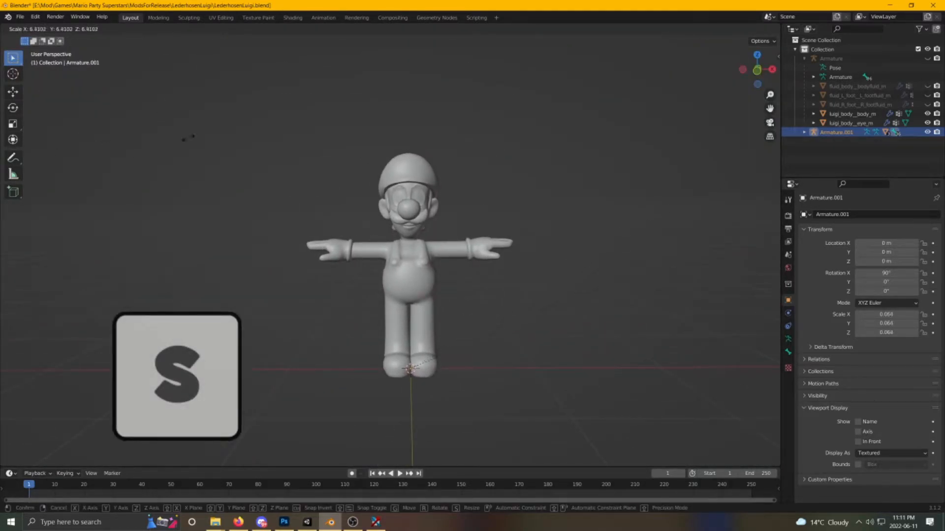
left_click(158, 165)
key("s")
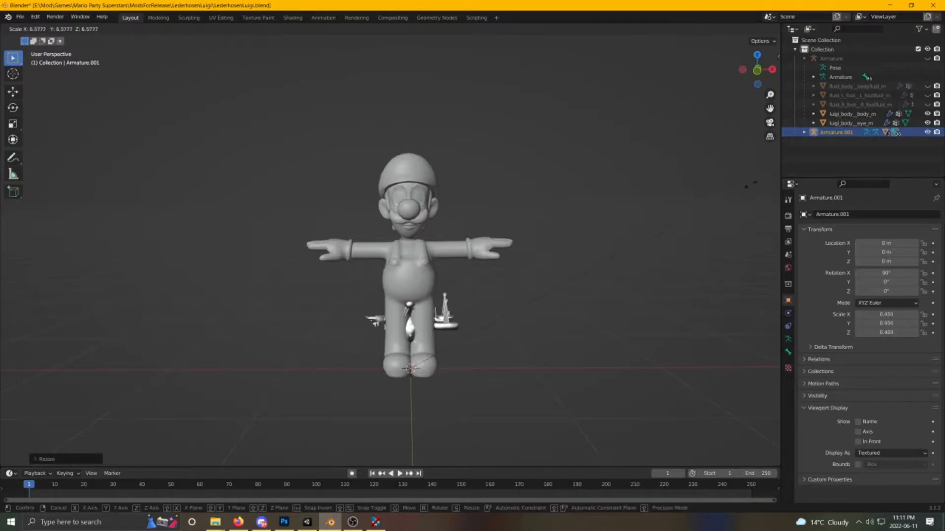
left_click(4, 179)
key("s")
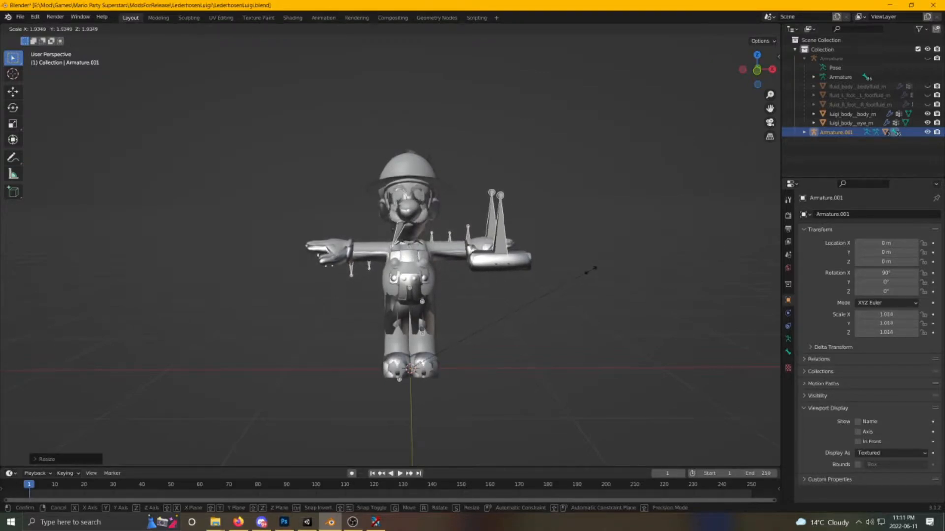
left_click(593, 272)
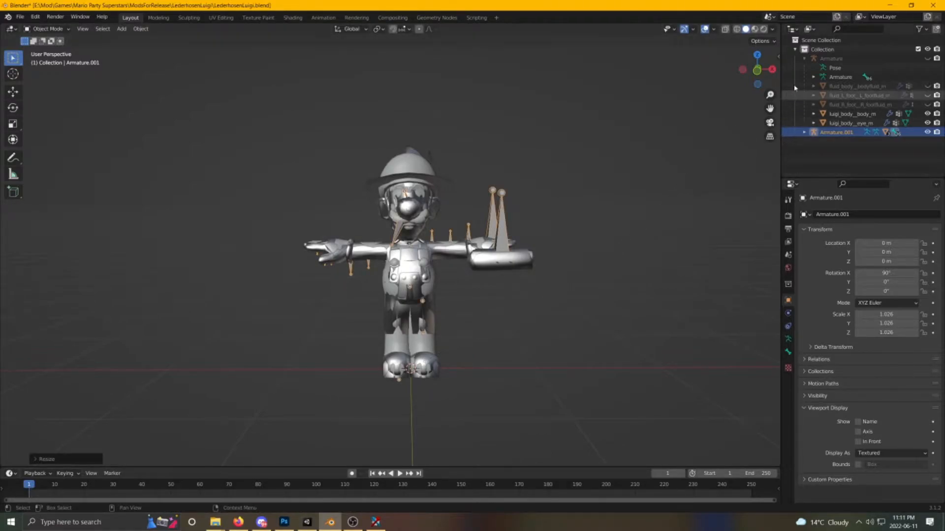
- Hide the original Luigi body and eye meshes, and expand Armature.001 and hide its bones
left_click(927, 113)
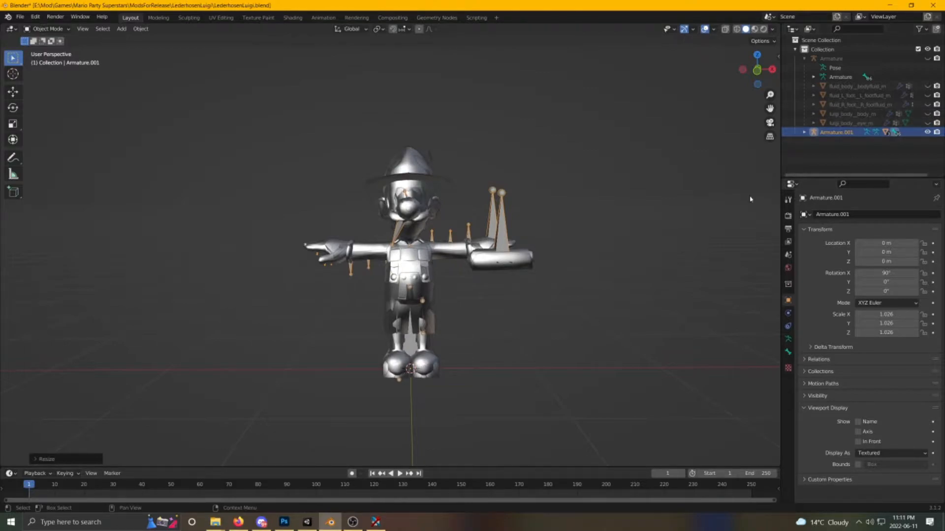
middle_click_drag(536, 284, 660, 256)
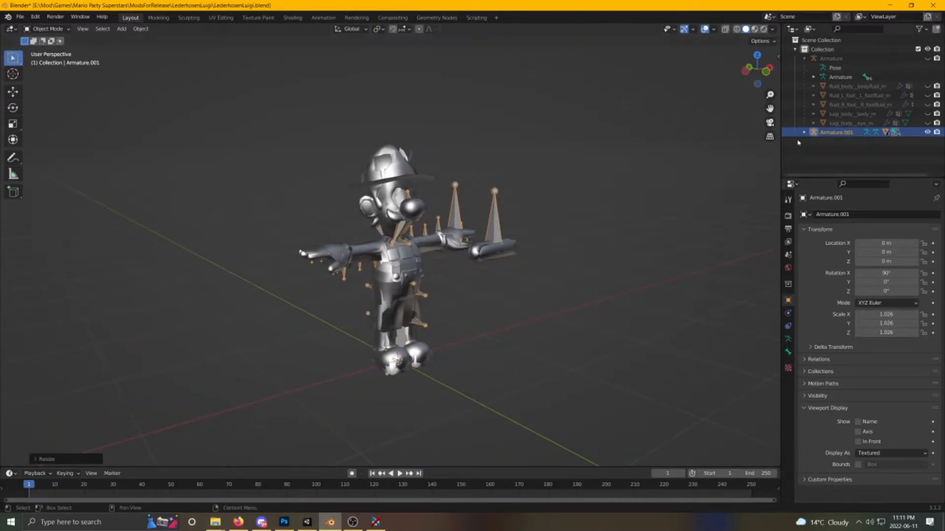
left_click(805, 132)
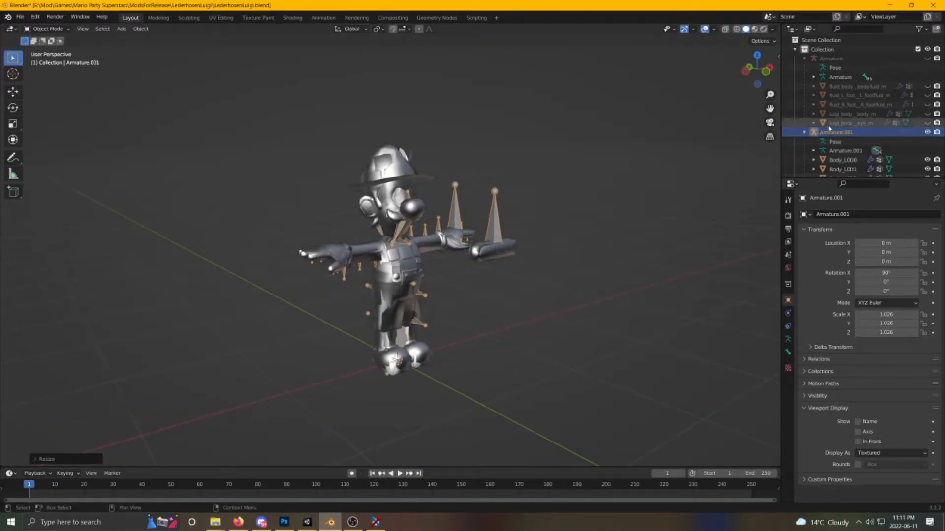
left_click(927, 133)
middle_click_drag(384, 269, 445, 270)
scroll(844, 148, "down", 1)
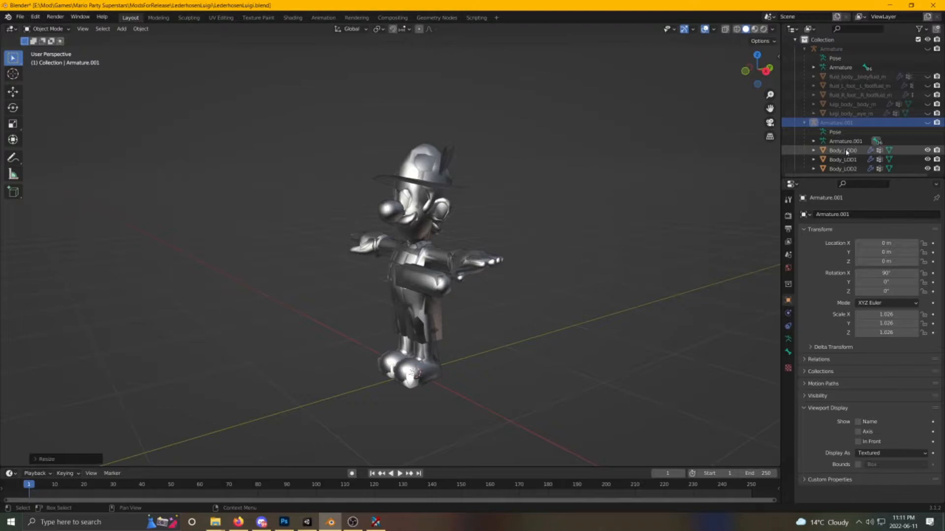
- Select Body_LOD0, Body_LOD1 and Body_LOD2 in turn to compare the imported character's levels of detail
left_click(847, 150)
left_click(846, 160)
left_click(846, 170)
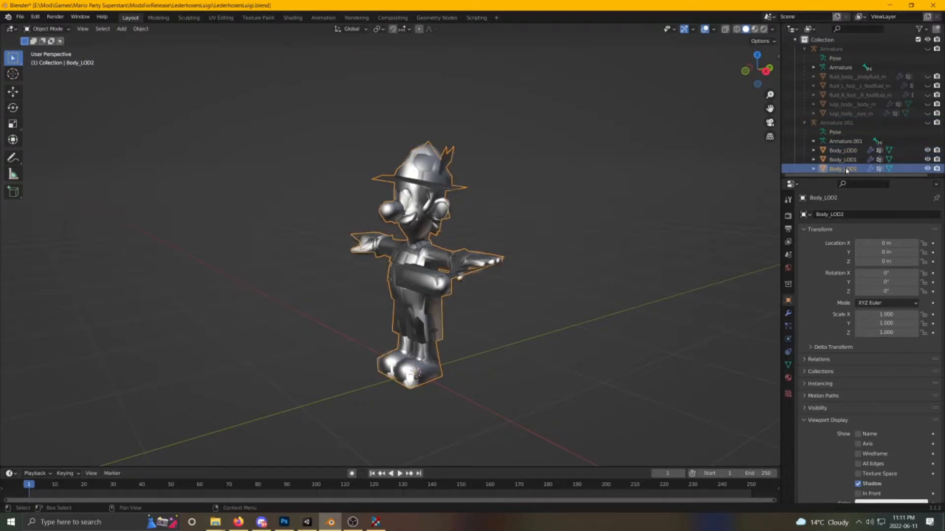
middle_click_drag(571, 222, 517, 226)
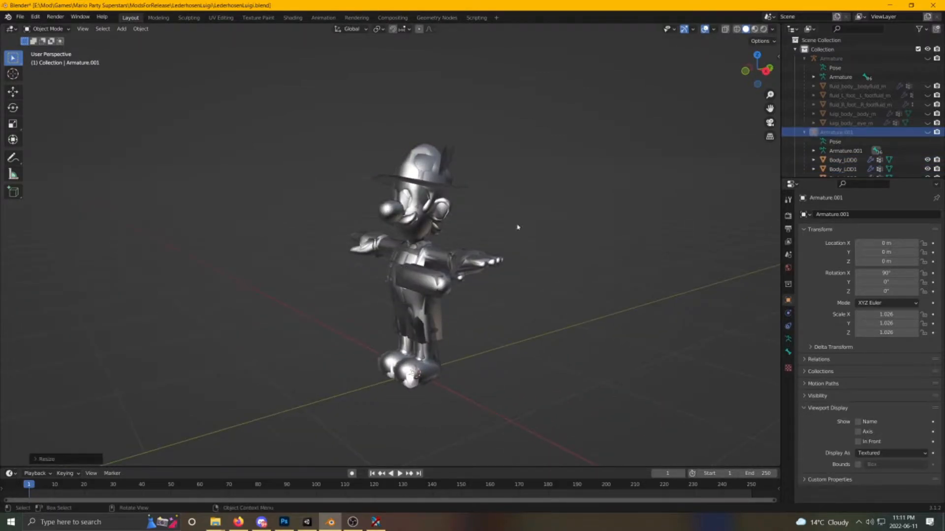
scroll(856, 142, "down", 2)
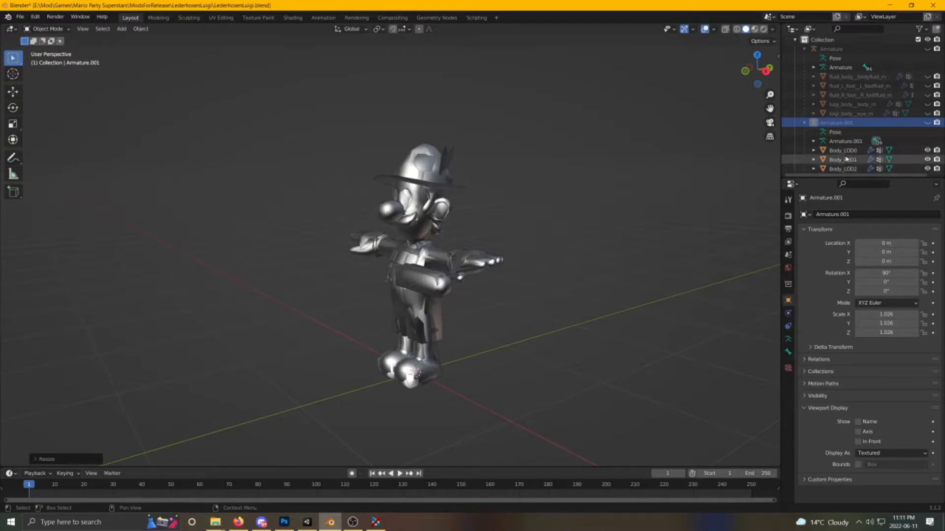
left_click(847, 151)
left_click(846, 160)
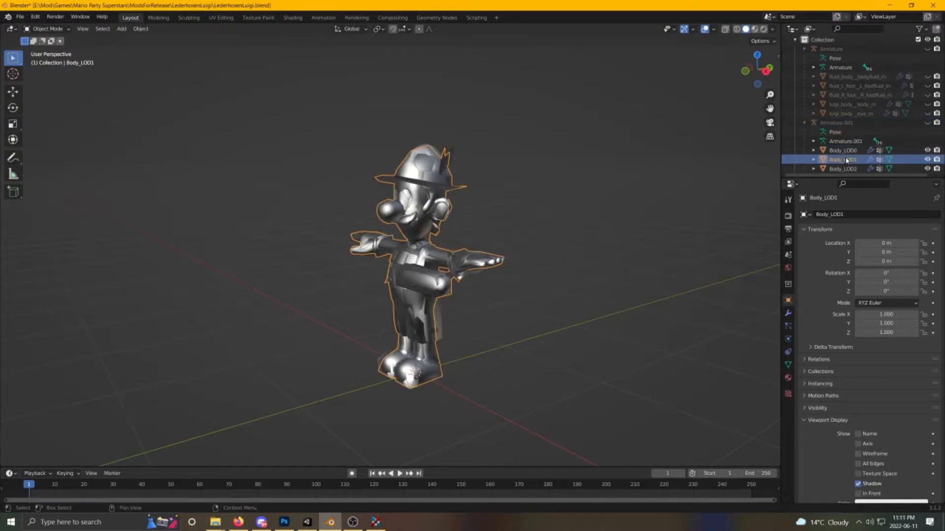
left_click(846, 169)
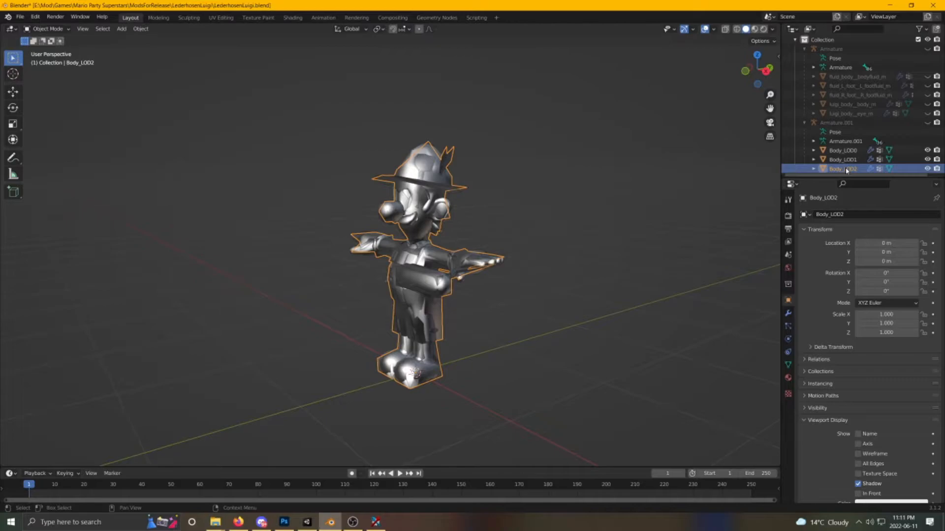
- Delete the lower-detail meshes Body_LOD2 and Body_LOD1 from Armature.001, keeping only Body_LOD0
middle_click_drag(571, 207, 640, 206)
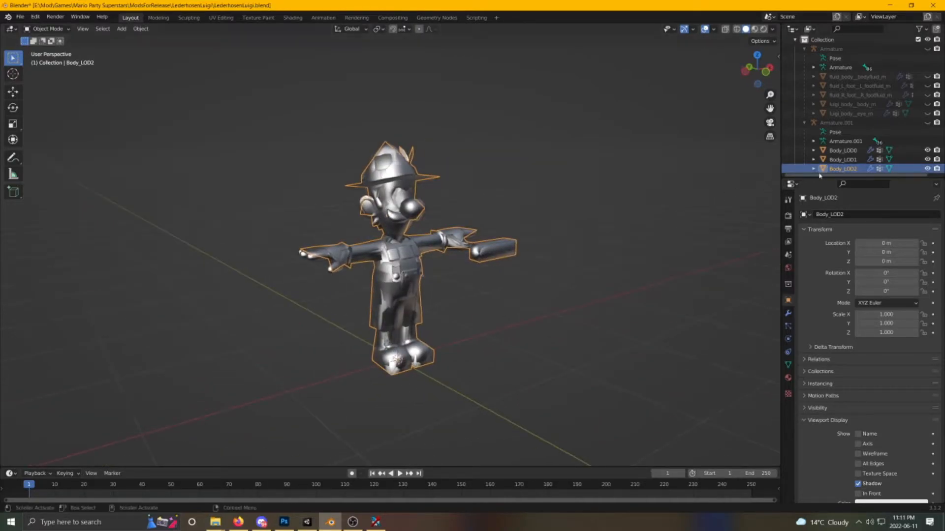
right_click(831, 172)
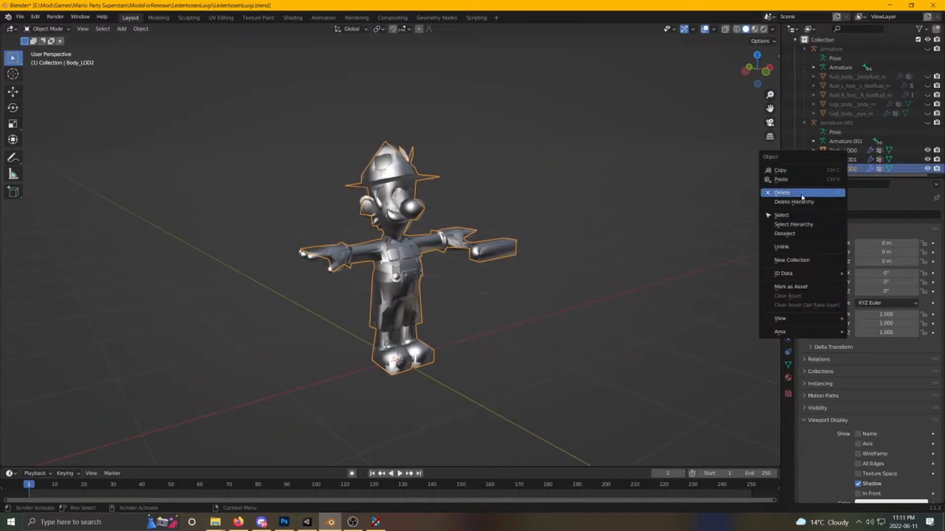
left_click(802, 195)
left_click(837, 168)
right_click(837, 170)
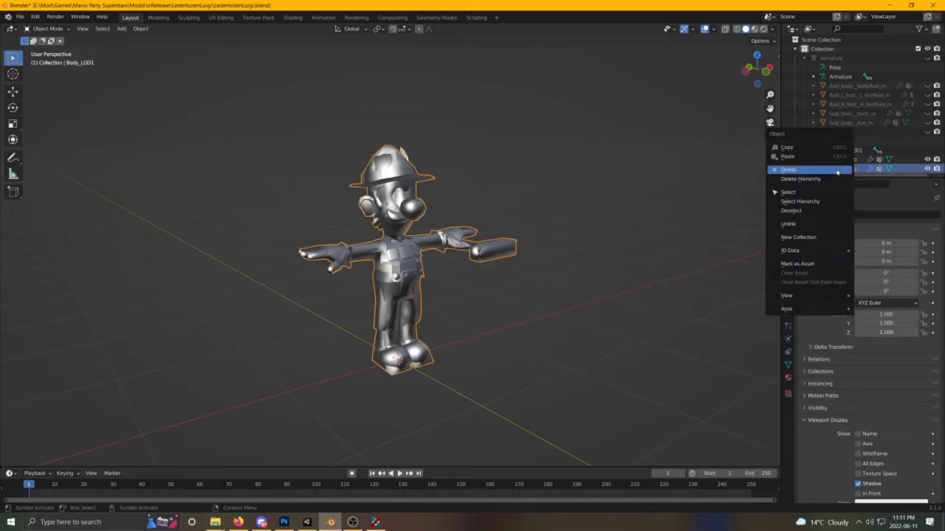
left_click(814, 171)
- Switch the viewport to Material Preview shading to show the imported character's textures
mouse_move(553, 234)
middle_mouse_down()
mouse_move(385, 236)
mouse_move(539, 236)
middle_mouse_up()
key("z")
left_click(413, 270)
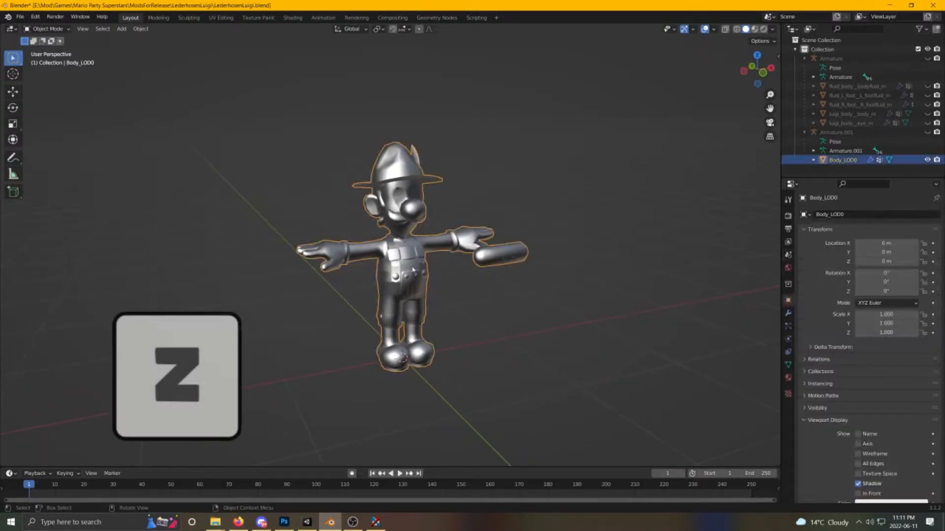
left_click(754, 29)
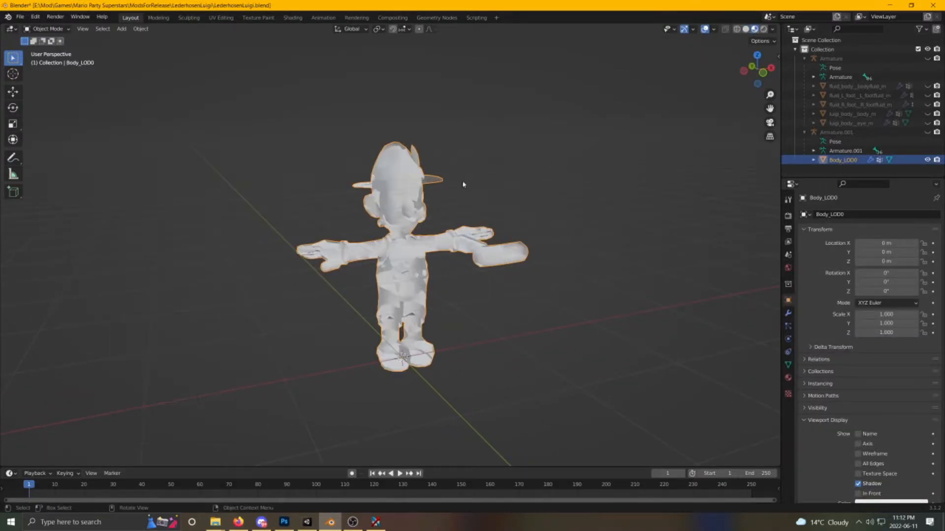
middle_click_drag(466, 208, 364, 231)
scroll(394, 284, "up", 5)
middle_click_drag(394, 284, 462, 287)
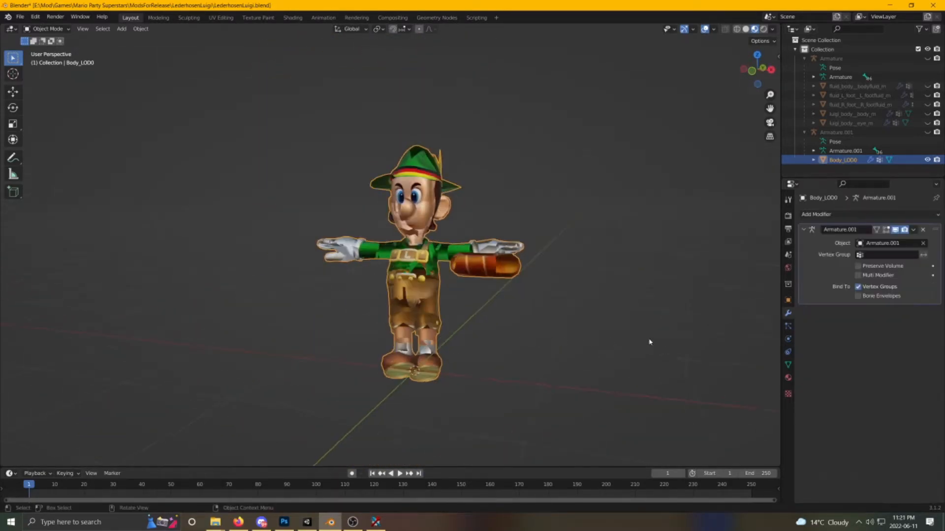
- Set the blend mode of Body_LOD0's M_LuigiRadarhosen_Body material to Opaque
left_click(788, 377)
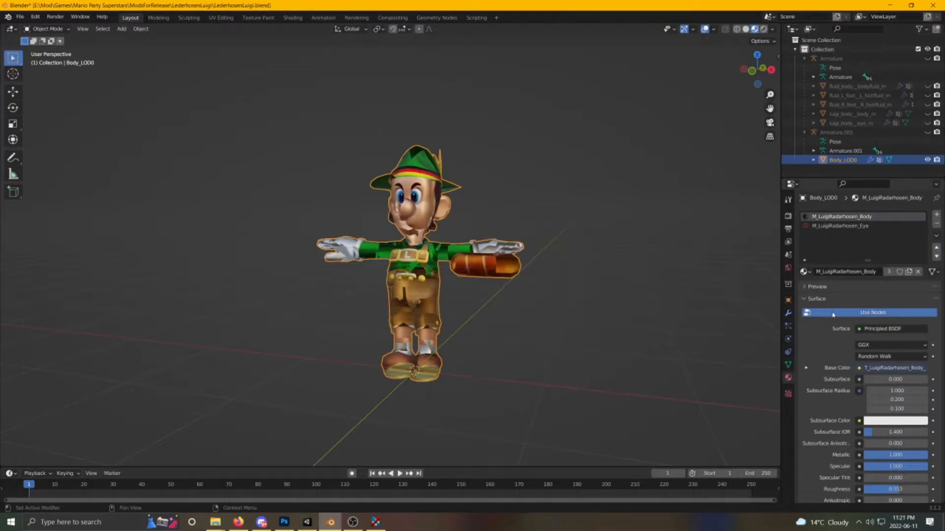
scroll(807, 376, "down", 10)
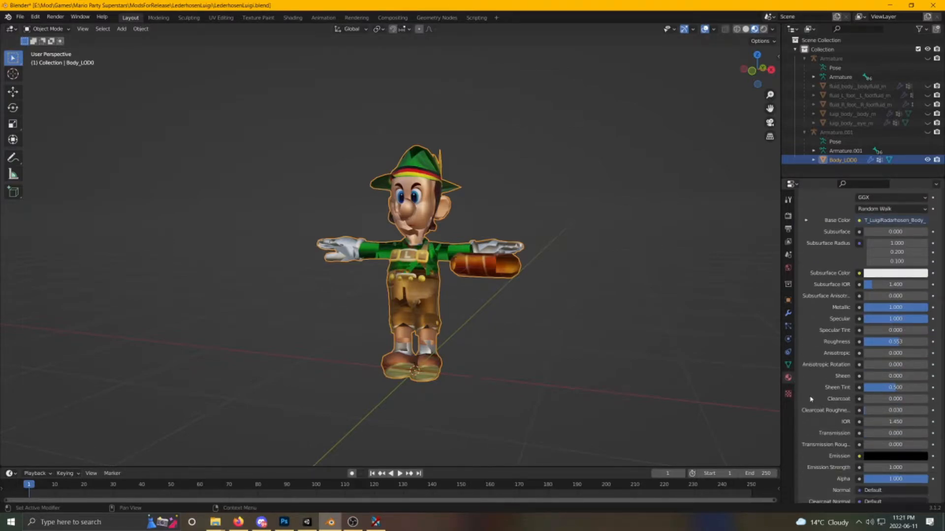
scroll(815, 393, "down", 1)
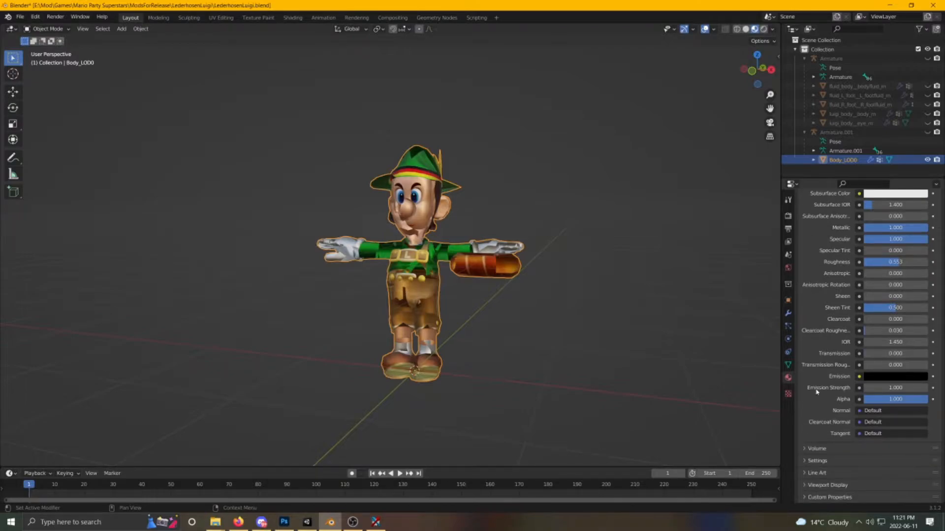
left_click(804, 460)
scroll(830, 448, "down", 3)
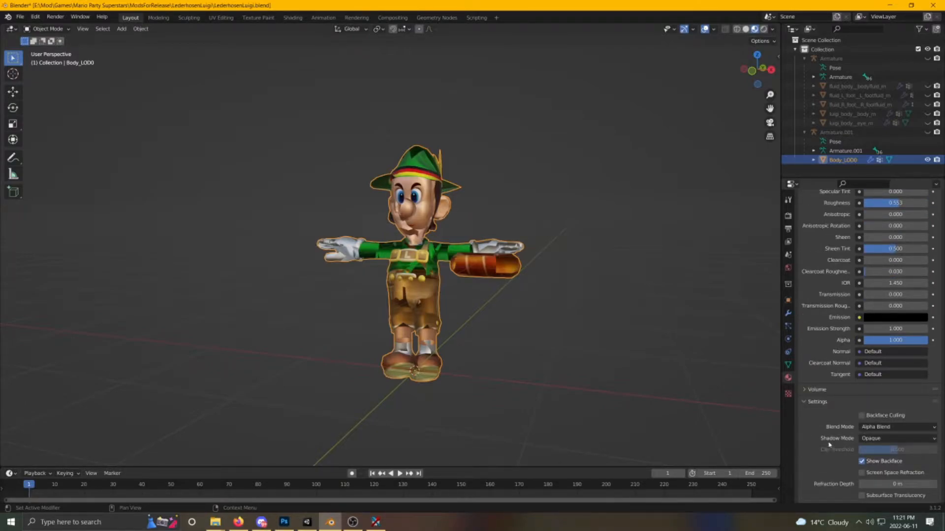
left_click(869, 430)
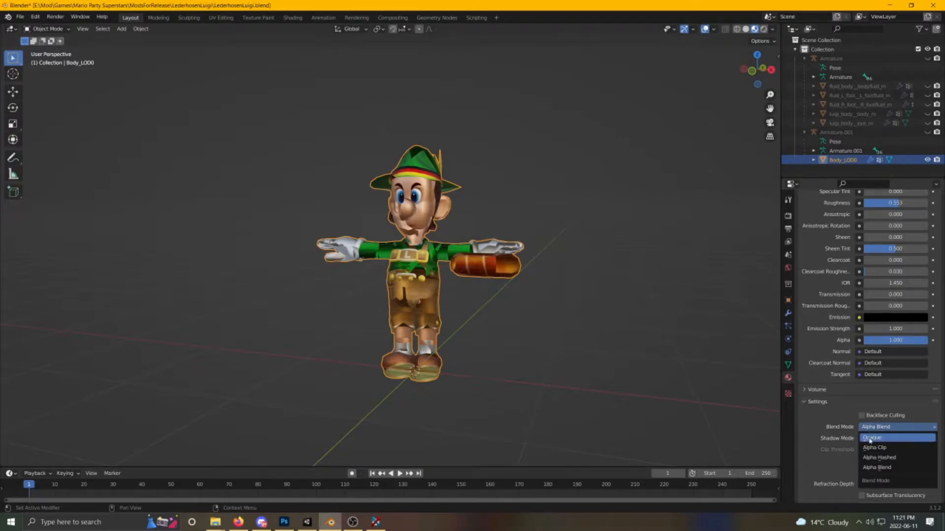
left_click(870, 439)
middle_click_drag(389, 399, 471, 390)
- Set the blend mode of the M_LuigiRadarhosen_Eye material to Opaque
scroll(859, 278, "up", 10)
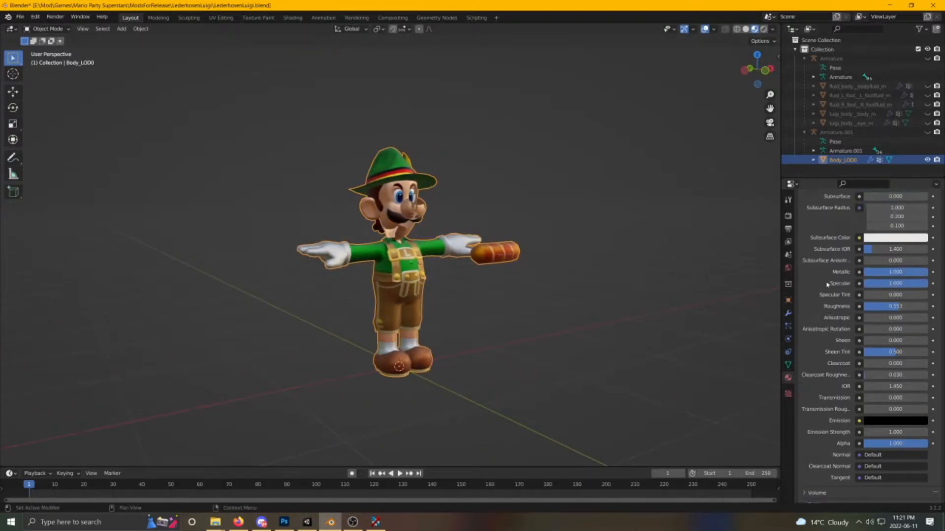
left_click(846, 227)
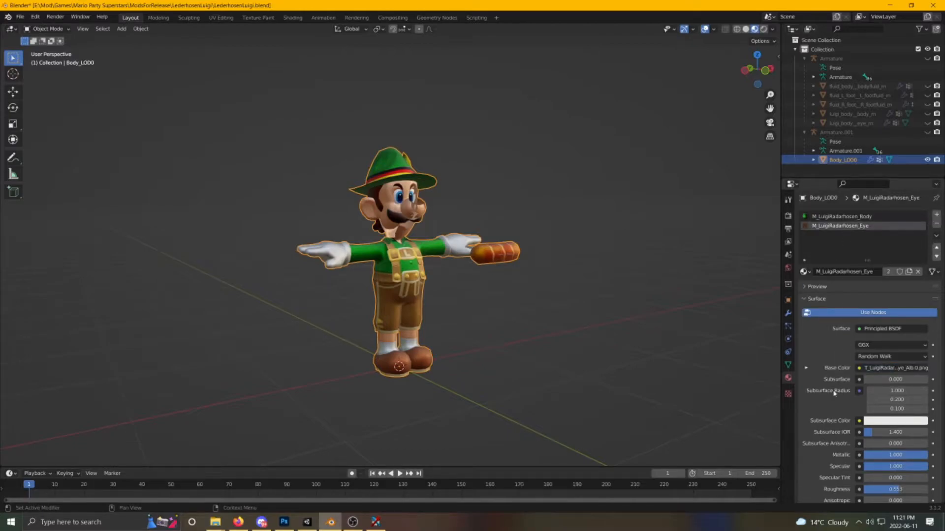
scroll(836, 391, "down", 15)
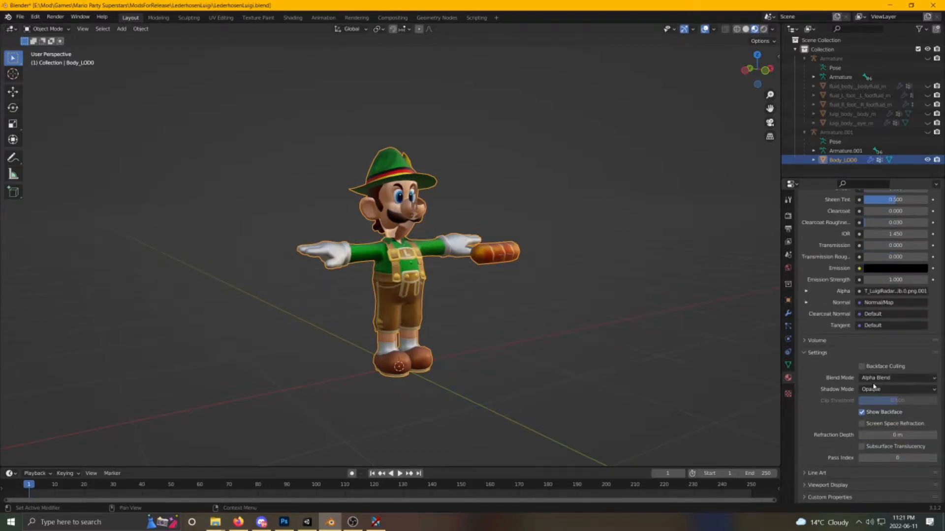
left_click(874, 382)
left_click(876, 389)
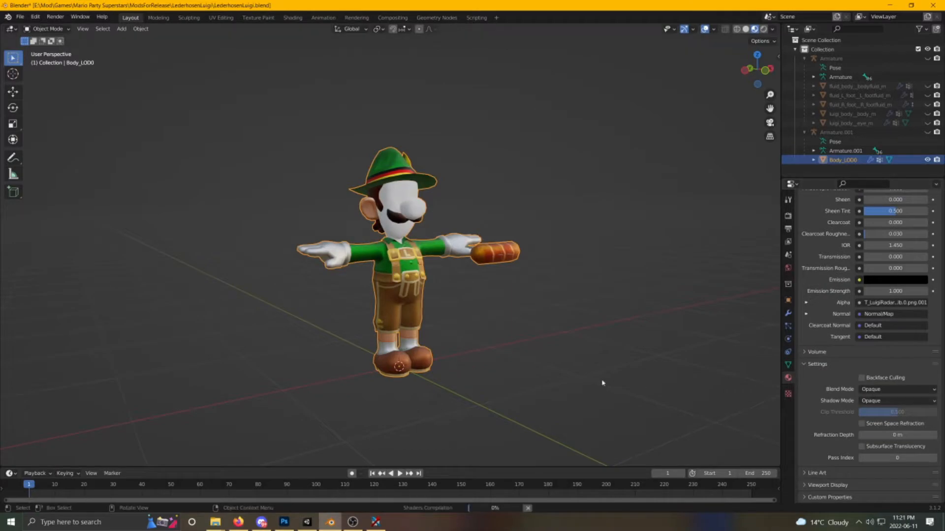
middle_click_drag(574, 367, 468, 365)
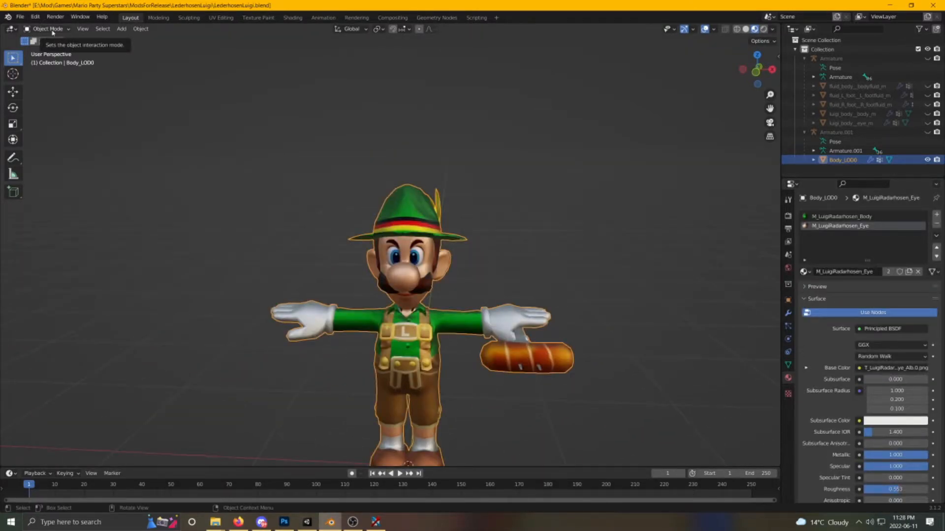
- Hide Body_LOD0, show the original luigi_body__body_m mesh and open it in Edit Mode
middle_click_drag(270, 287, 322, 221)
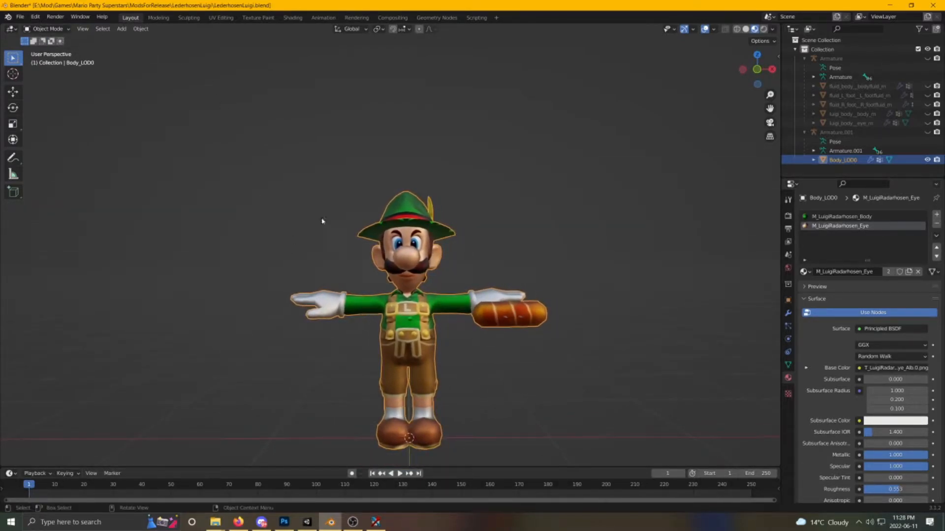
left_click(927, 160)
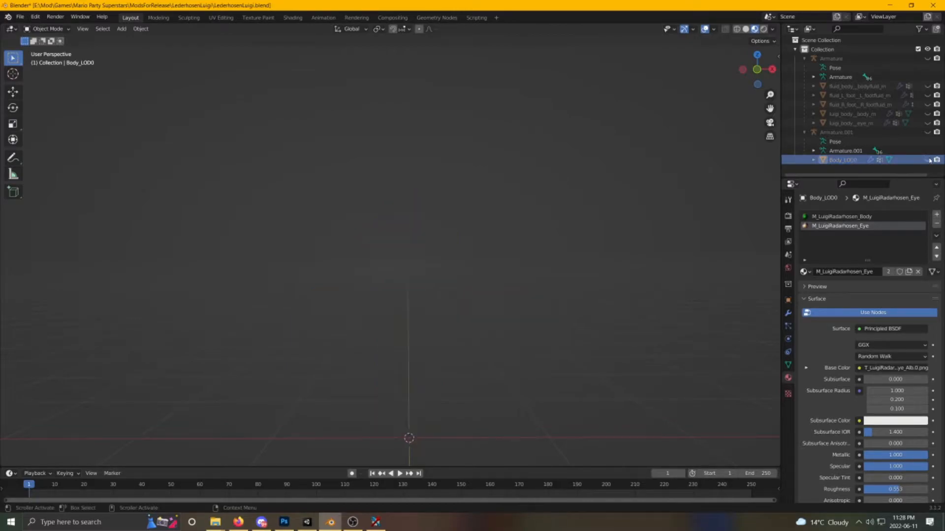
left_click(928, 113)
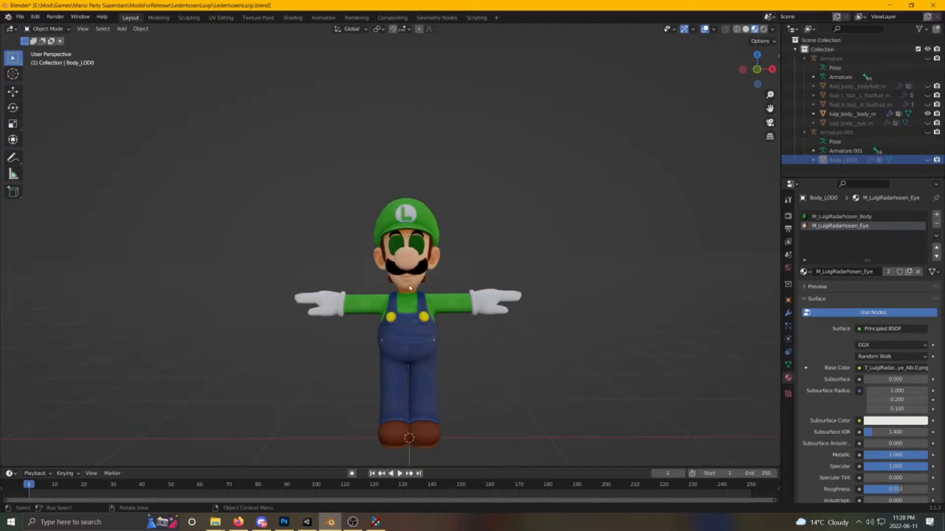
left_click(414, 338)
key("Tab")
middle_click_drag(387, 377, 401, 295)
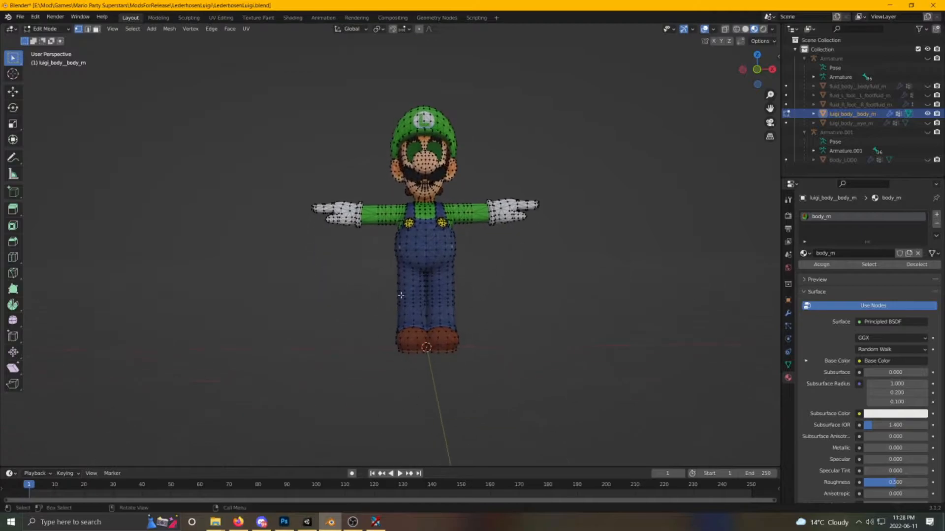
- Switch to wireframe shading and box-select the original Luigi's torso, legs, shoes and sleeves, leaving out the head and gloves
key("z")
left_click(340, 297)
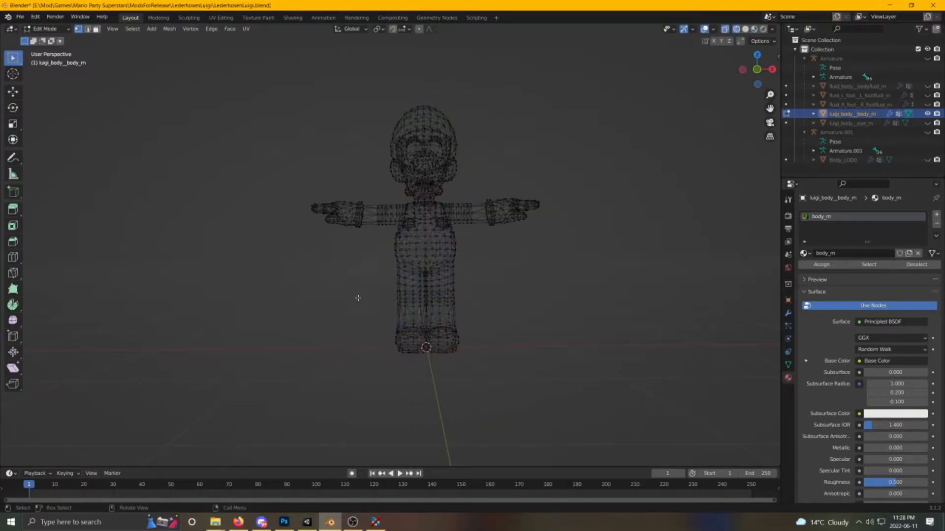
key("b")
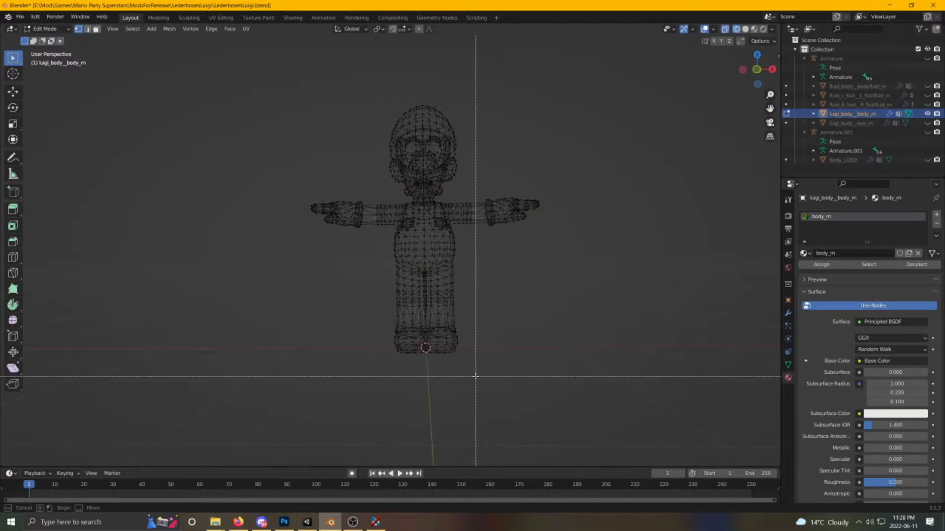
left_click_drag(473, 375, 365, 201)
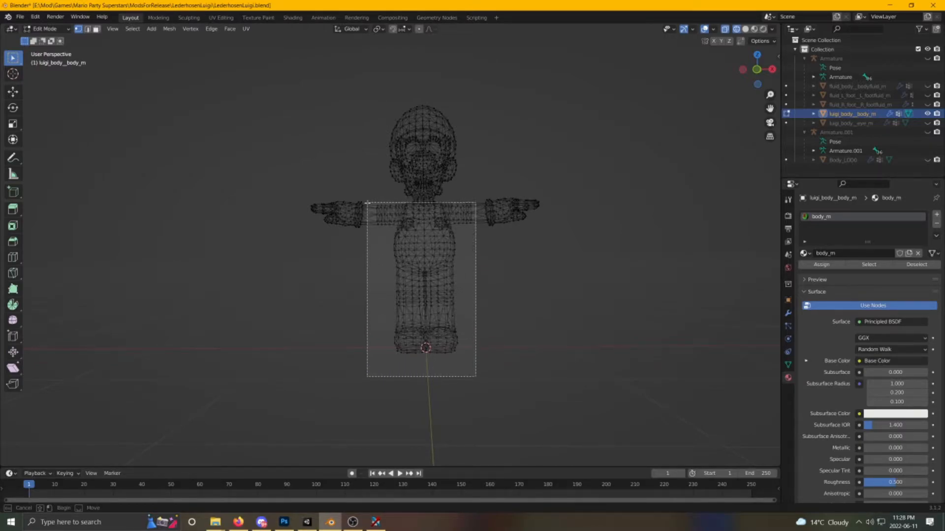
left_click_drag(367, 202, 367, 202)
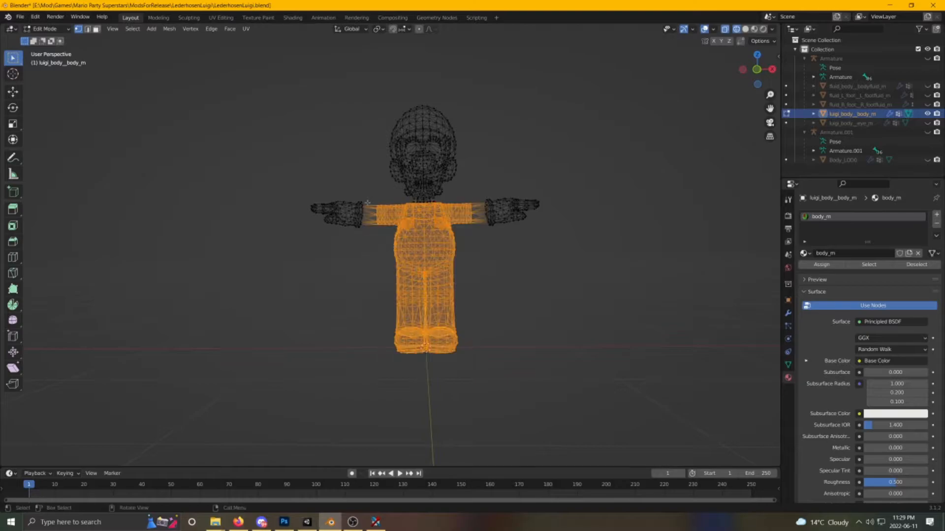
- Examine the boundary of the body selection around the neck and collar in wireframe shading
scroll(419, 316, "up", 6)
middle_click_drag(419, 316, 380, 402, "shift")
scroll(379, 402, "up", 6)
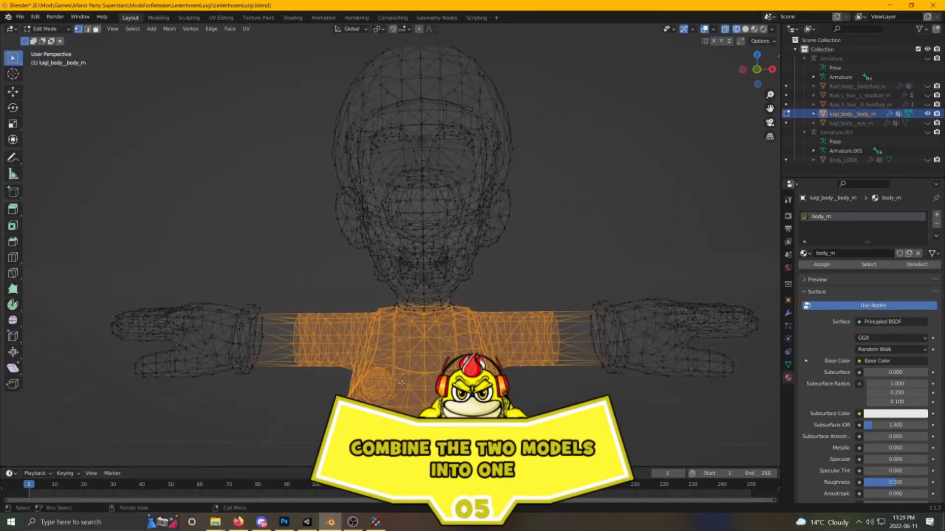
middle_click_drag(443, 399, 345, 266)
scroll(437, 344, "up", 3)
middle_click_drag(399, 279, 404, 295)
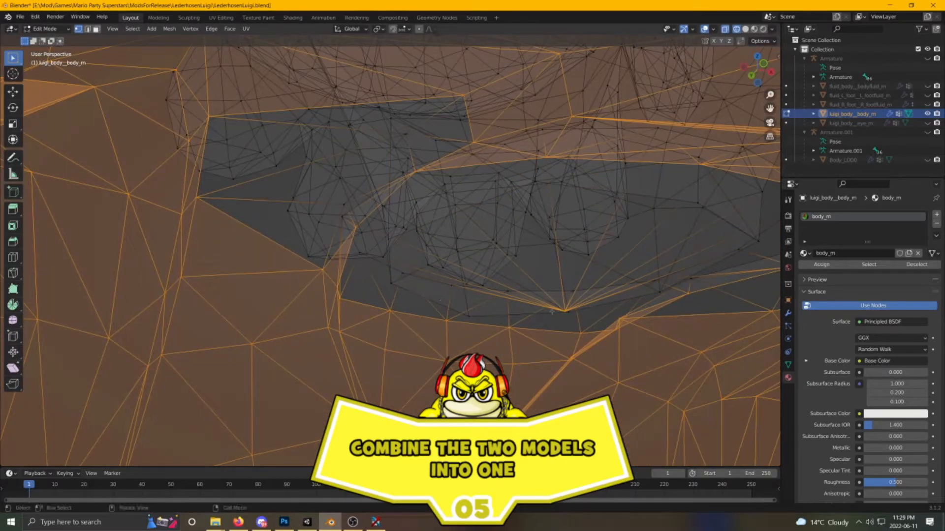
middle_click_drag(562, 311, 581, 360)
- Switch to solid shading and examine the unselected neck and collar vertices from the front, back and sides
key("z")
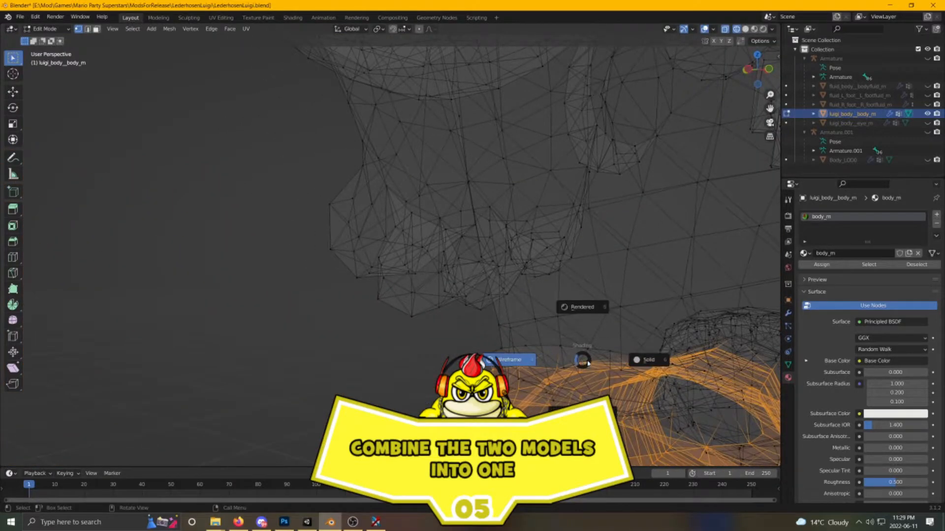
left_click(640, 363)
mouse_move(639, 364)
middle_mouse_down()
mouse_move(404, 363)
mouse_move(433, 371)
mouse_move(432, 384)
mouse_move(552, 374)
mouse_move(556, 389)
middle_mouse_up()
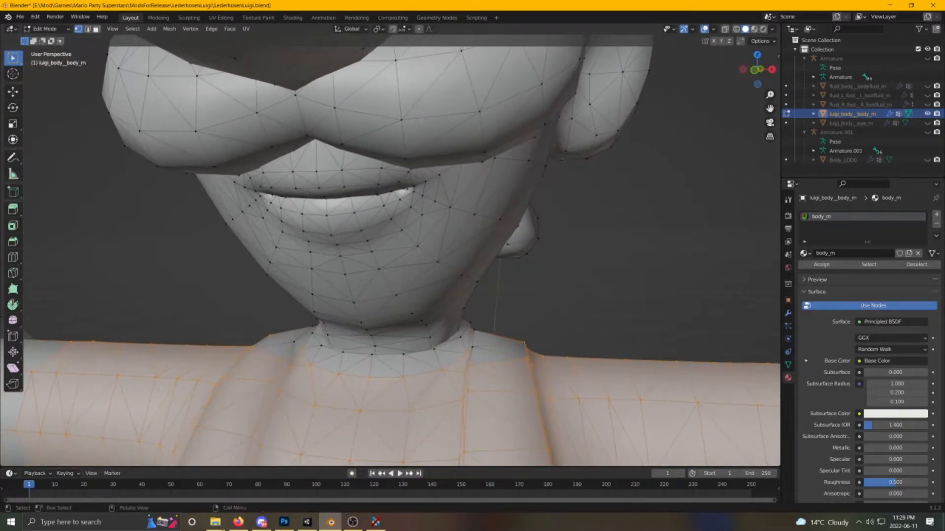
middle_click_drag(404, 350, 420, 351)
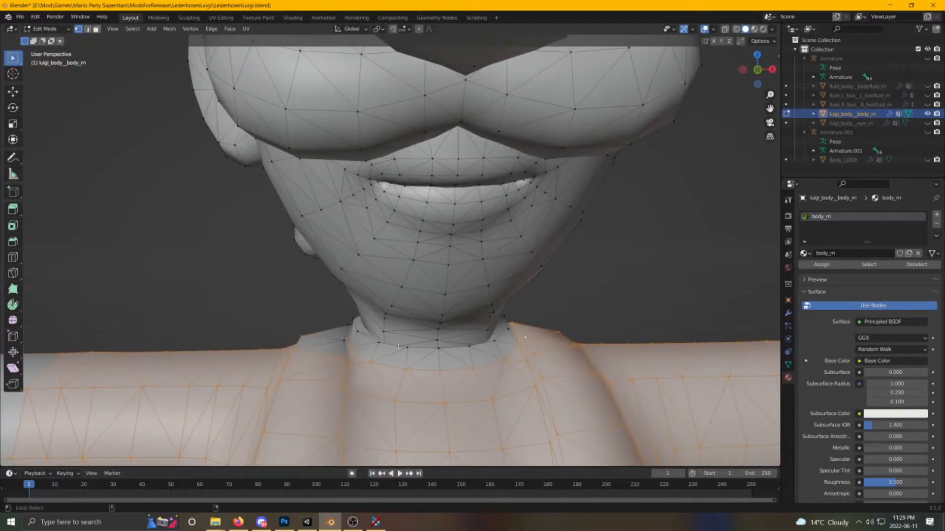
middle_click_drag(494, 340, 304, 316)
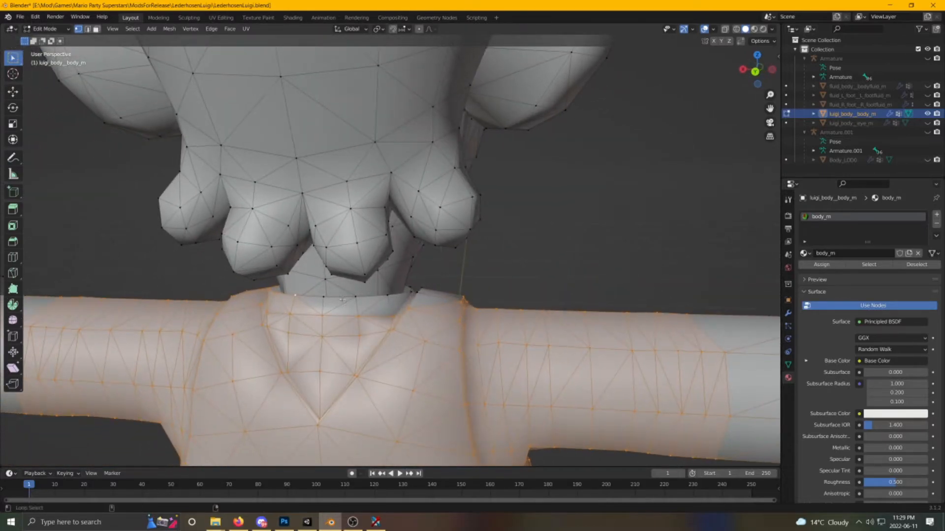
middle_click_drag(422, 300, 323, 317)
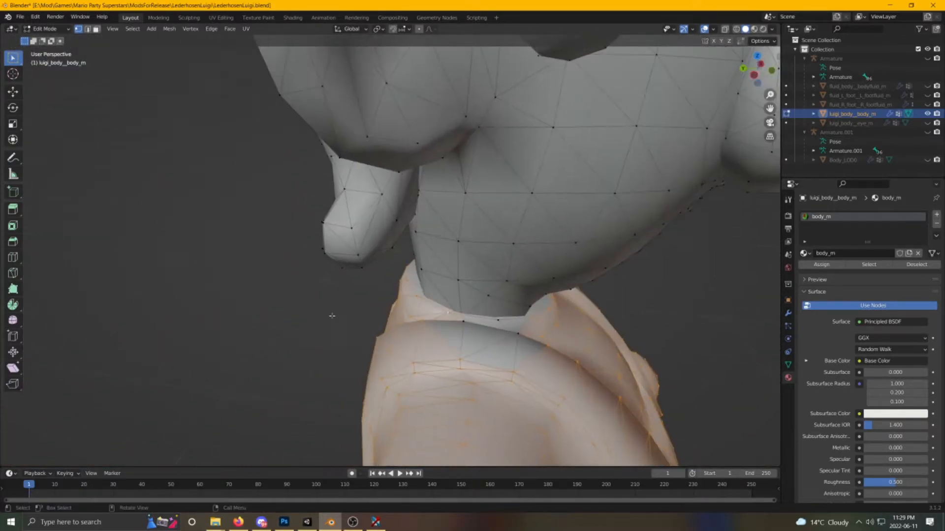
middle_click_drag(494, 331, 489, 300)
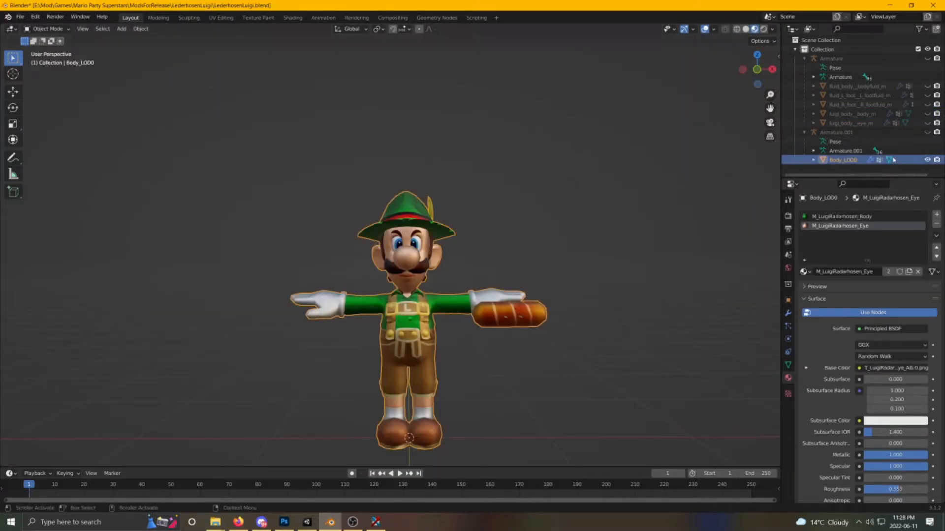
- Hide the Body_LOD0 mesh, show luigi_body__body_m and open it in Edit Mode
left_click(924, 160)
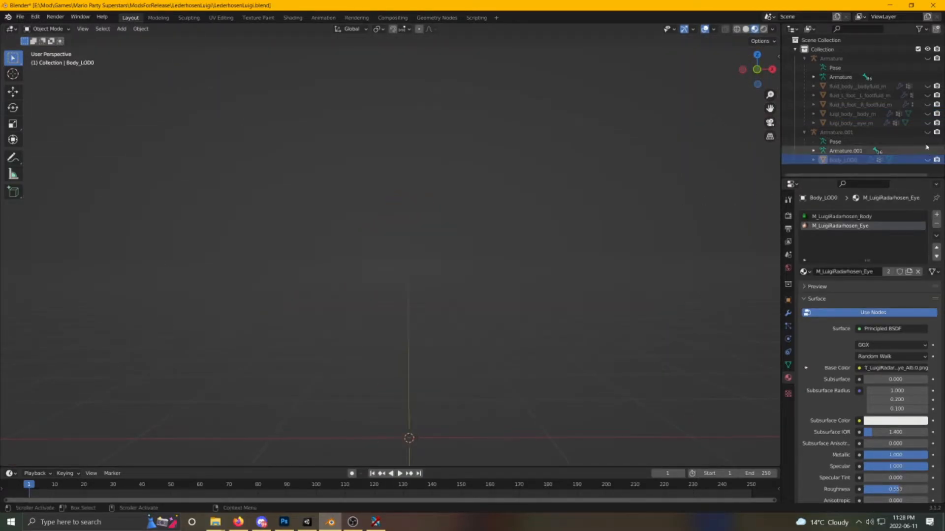
left_click(927, 114)
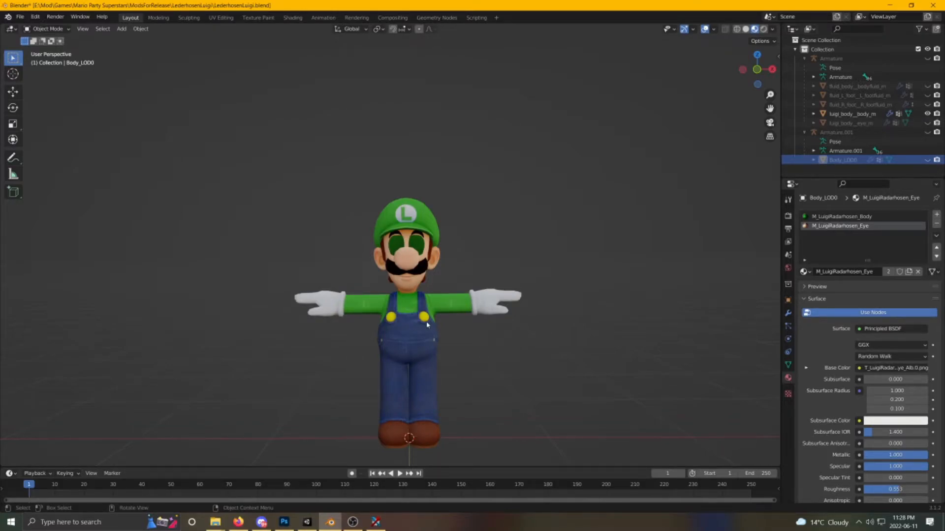
key("Tab")
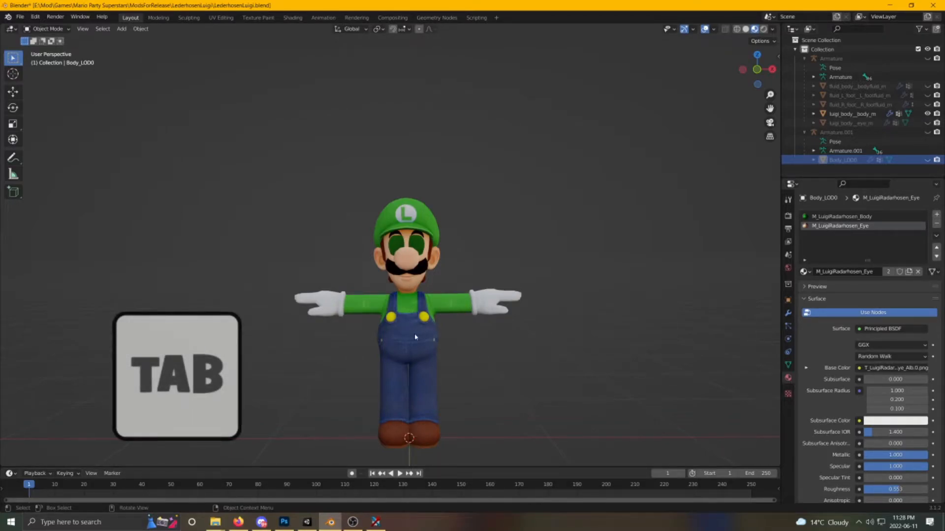
left_click(415, 337)
key("Tab")
- Box-select the original Luigi's torso, legs, shoes and sleeves in wireframe shading, excluding the head and gloves
key("z")
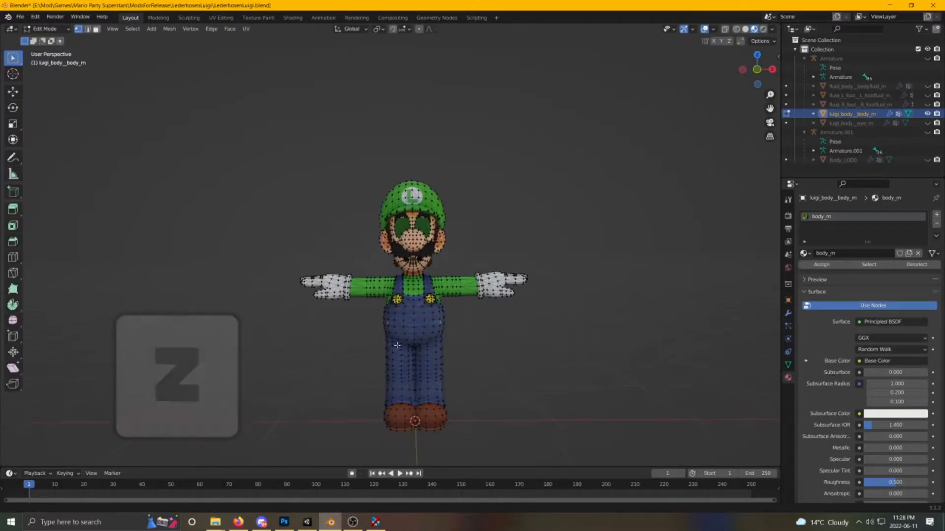
middle_click_drag(396, 351, 400, 296, "shift")
key("z")
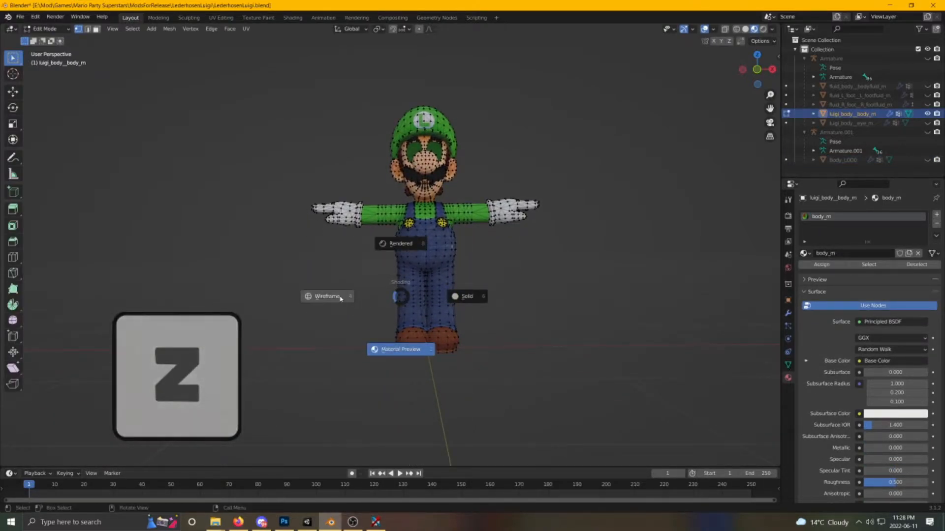
left_click(391, 300)
key("b")
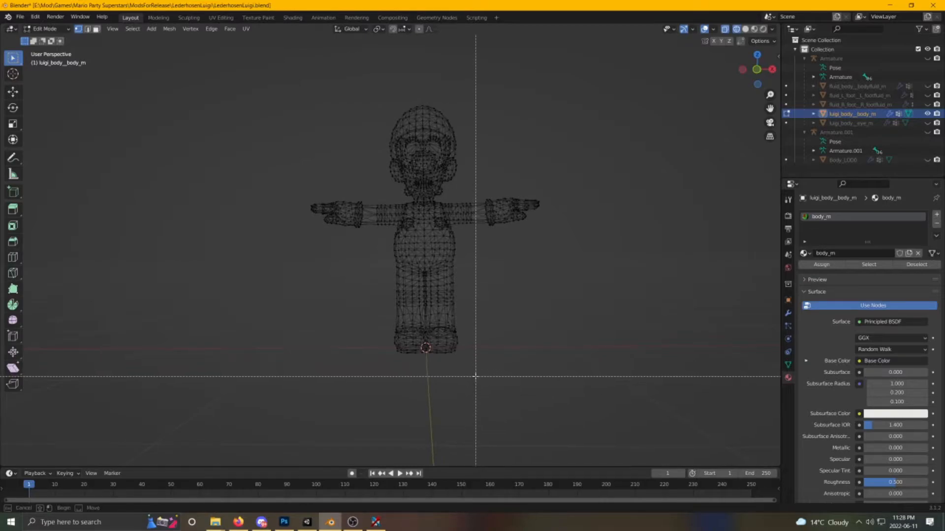
left_click_drag(475, 377, 366, 200)
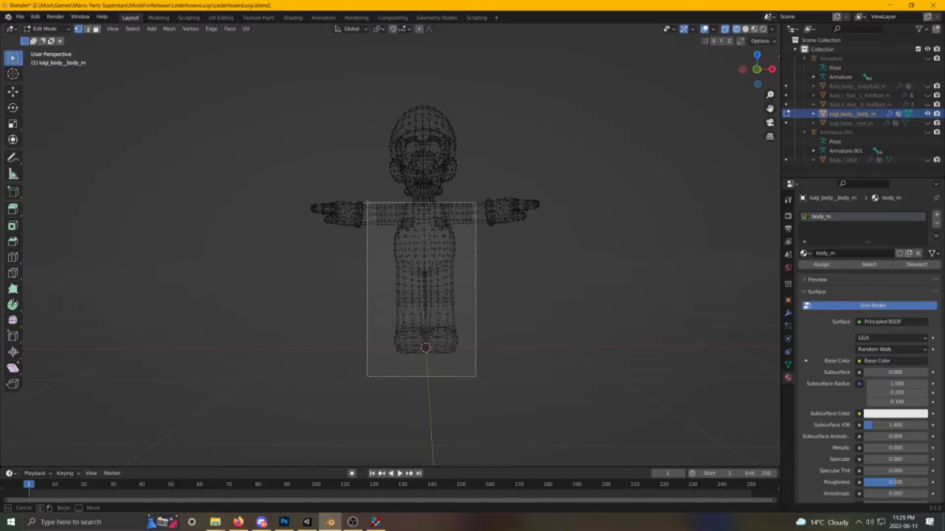
left_click_drag(367, 201, 367, 202)
- Examine the selection boundary around the neck and collar in wireframe and solid shading
scroll(415, 172, "up", 5)
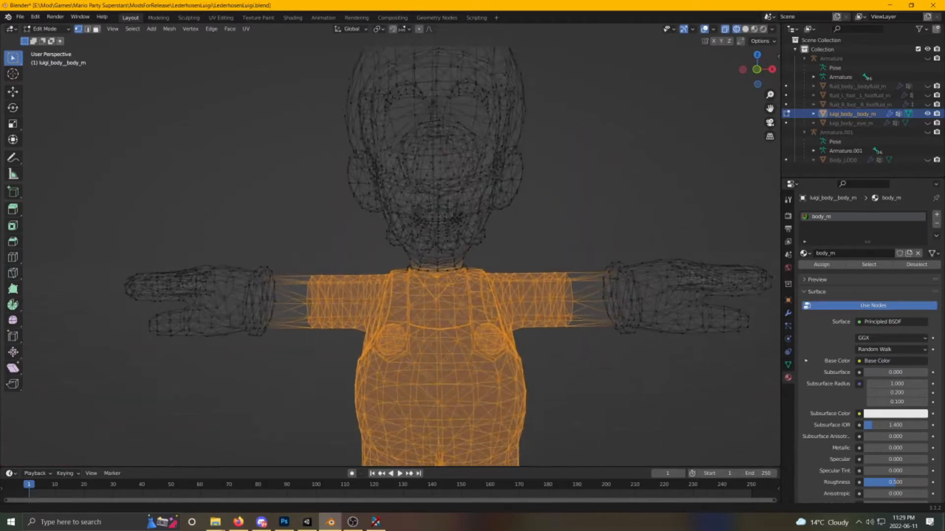
scroll(474, 351, "up", 6)
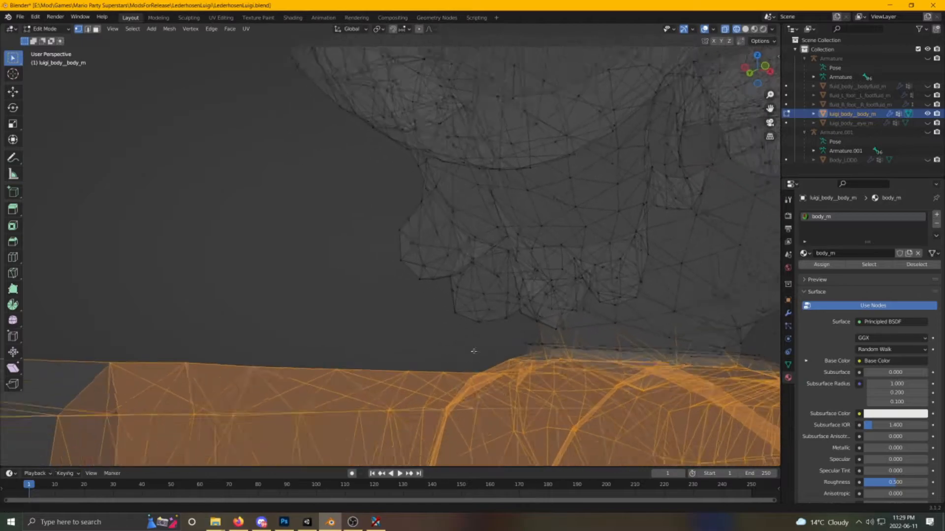
middle_click_drag(474, 352, 368, 297, "shift")
scroll(445, 350, "up", 3)
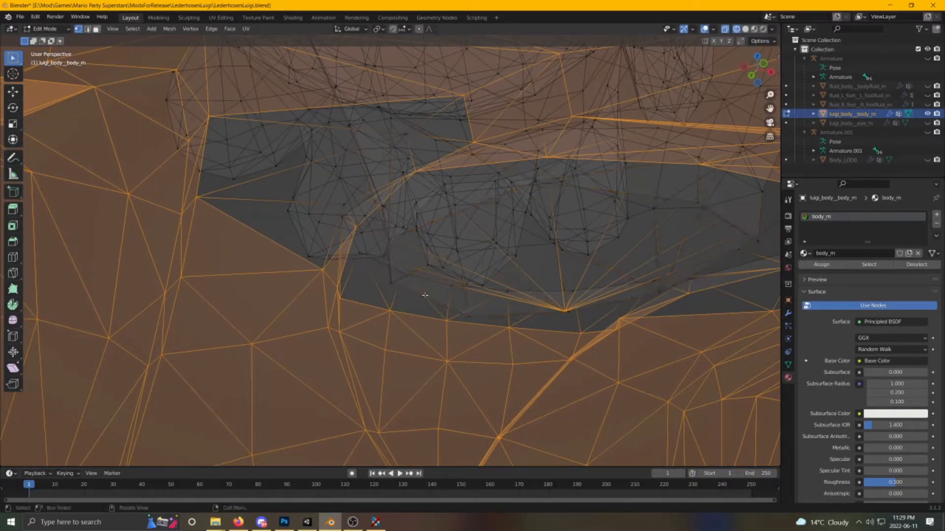
scroll(563, 311, "down", 3)
mouse_move(563, 311)
middle_mouse_down()
mouse_move(563, 347)
mouse_move(582, 360)
middle_mouse_up()
key("z")
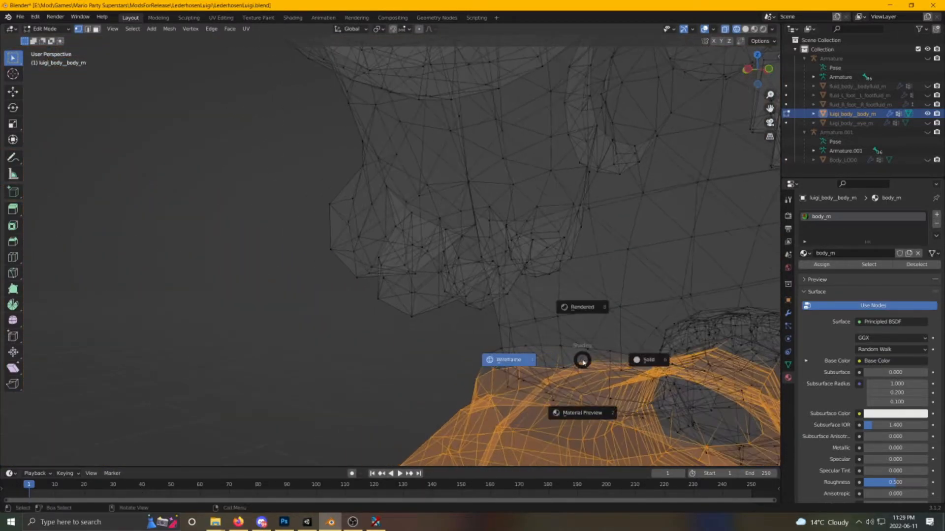
left_click(639, 365)
scroll(639, 365, "down", 3)
mouse_move(639, 365)
middle_mouse_down()
mouse_move(507, 365)
mouse_move(362, 391)
mouse_move(450, 382)
mouse_move(478, 346)
middle_mouse_up()
middle_click_drag(406, 350, 410, 347)
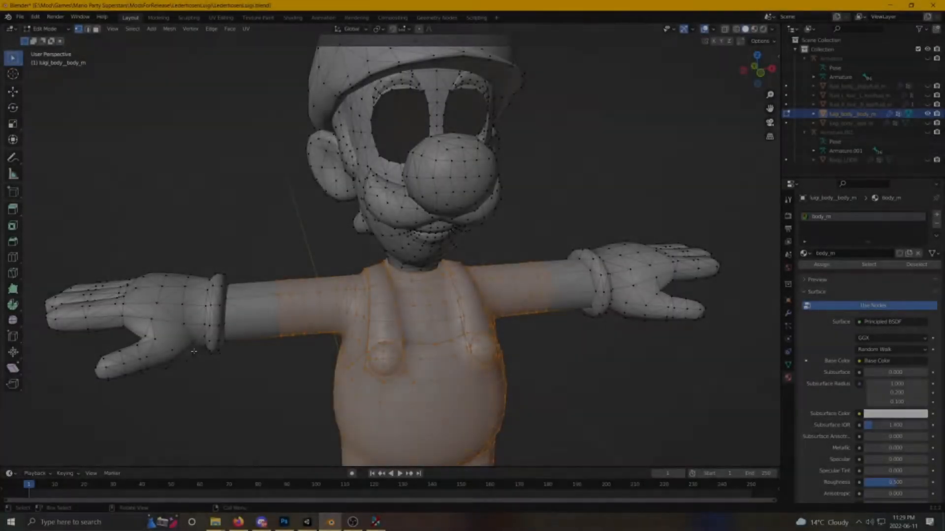
- Extend the body selection to the sleeve ends inside the glove cuffs and delete the selected vertices
middle_click_drag(345, 276, 330, 280)
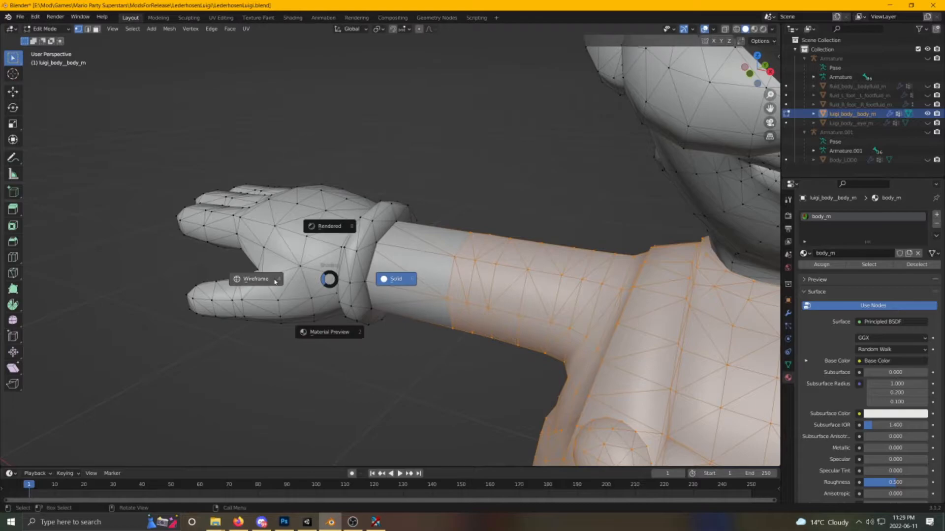
left_click(275, 281)
scroll(380, 269, "up", 6)
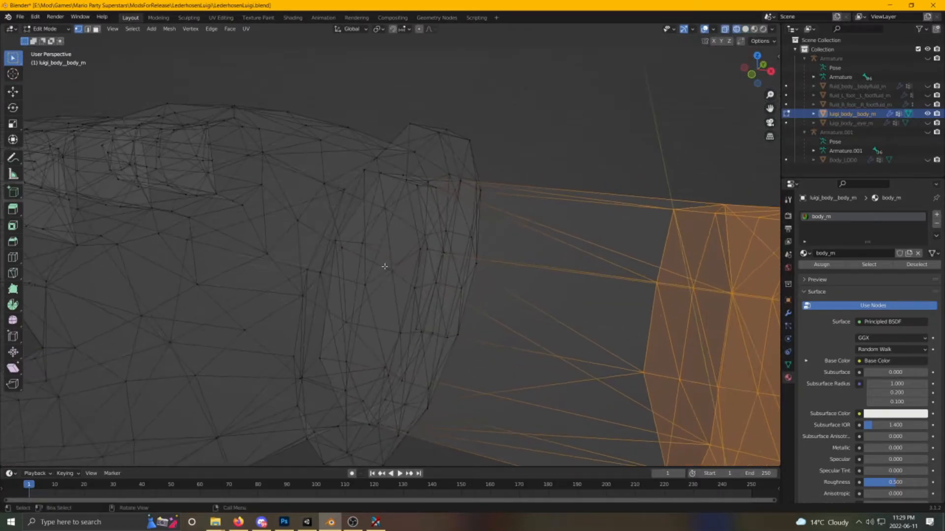
left_click(361, 260, "alt+shift")
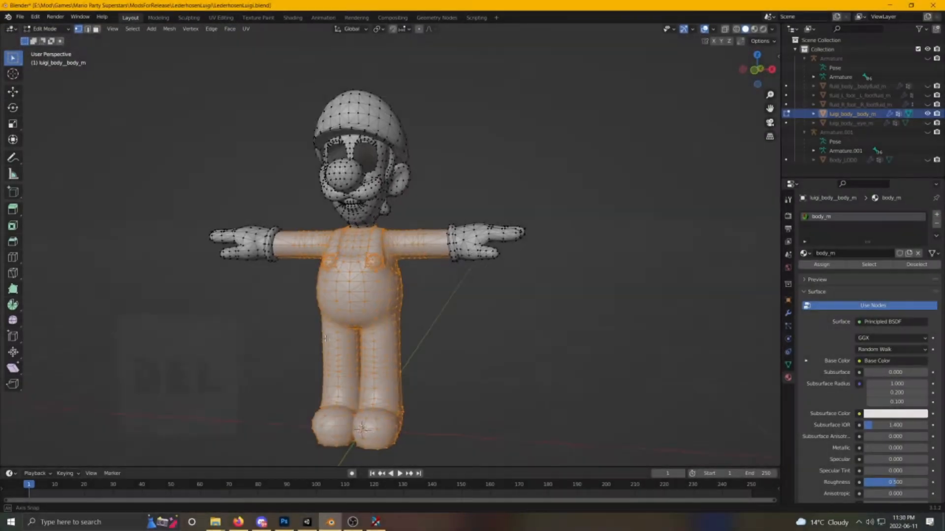
key("Delete")
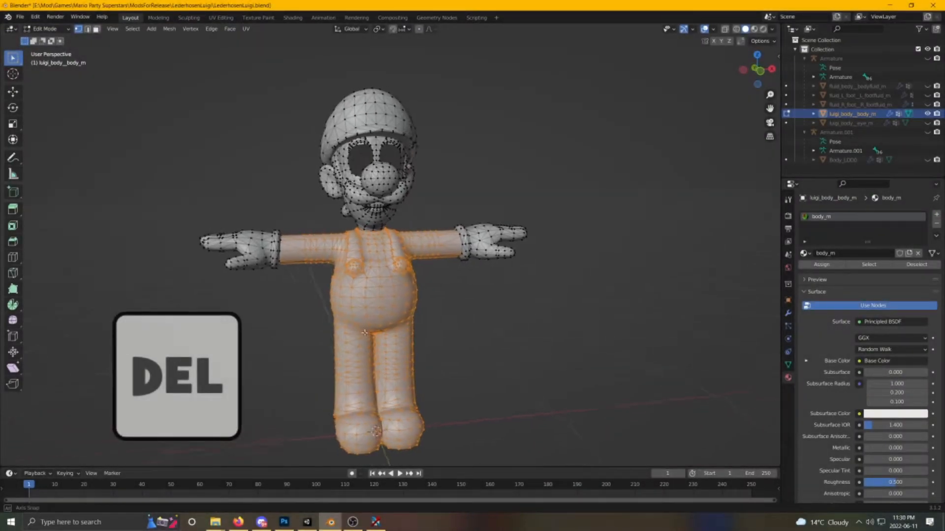
left_click(376, 258)
- Select the original Luigi's whole cap, including brim and back, and delete its vertices
middle_click_drag(379, 269, 181, 265)
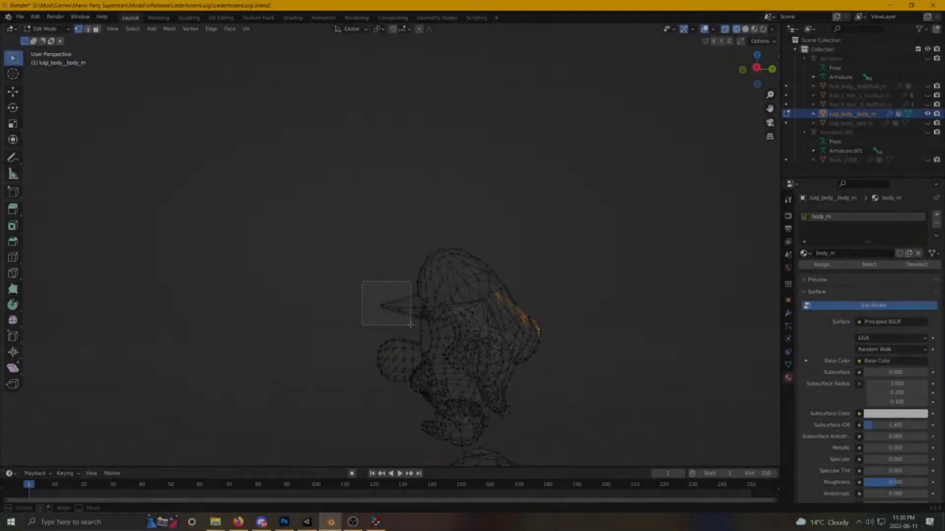
key("b")
left_click_drag(481, 284, 511, 308)
key("b")
left_click_drag(581, 297, 531, 373)
key("z")
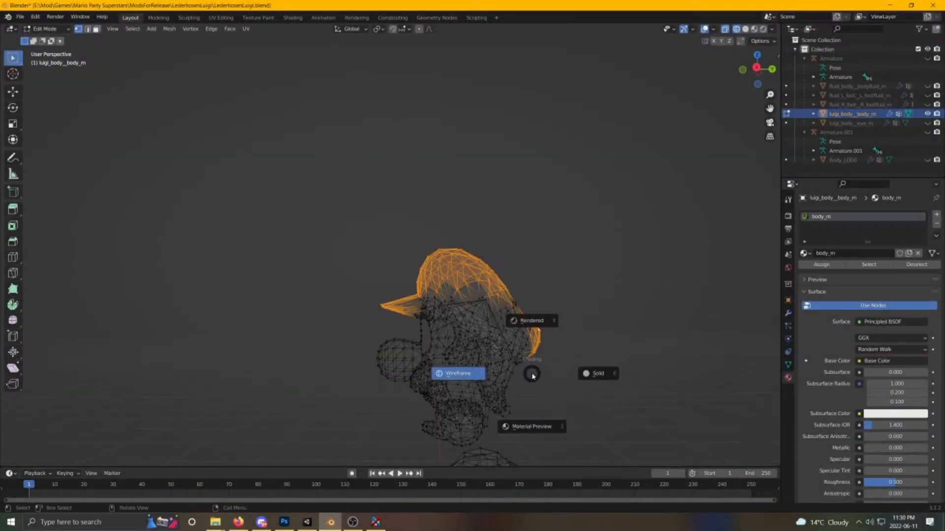
left_click(582, 373)
scroll(486, 326, "up", 2)
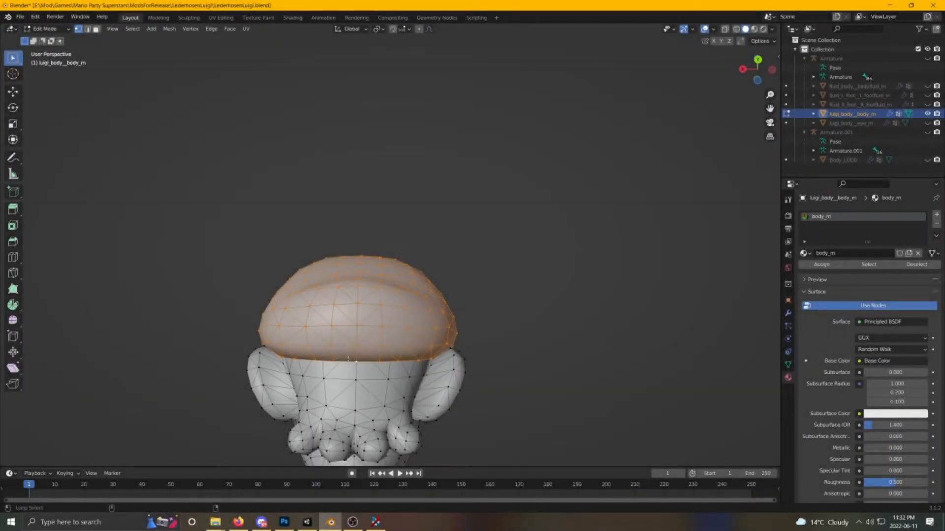
scroll(348, 359, "down", 2)
middle_click_drag(348, 359, 763, 351)
key("Delete")
left_click(436, 340)
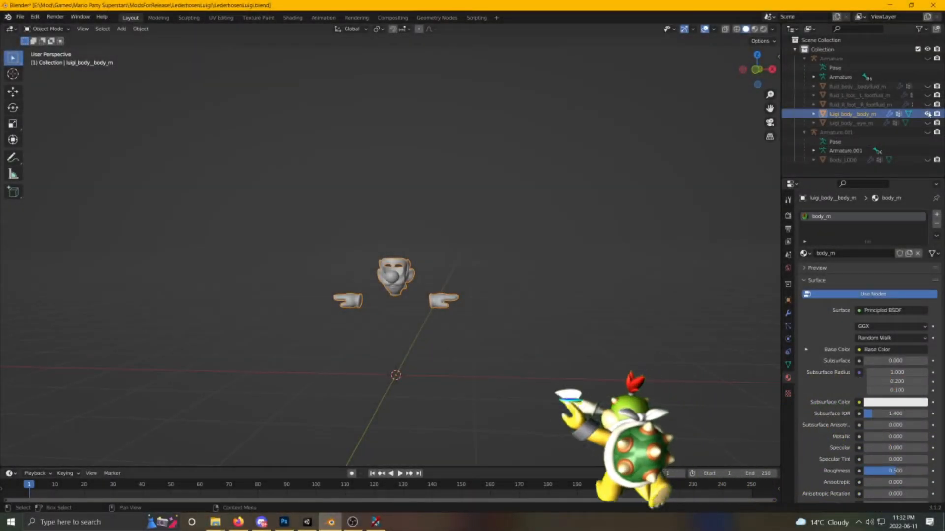
- Hide luigi_body__body_m, show and select Body_LOD0, and display it in Material Preview shading
left_click(928, 114)
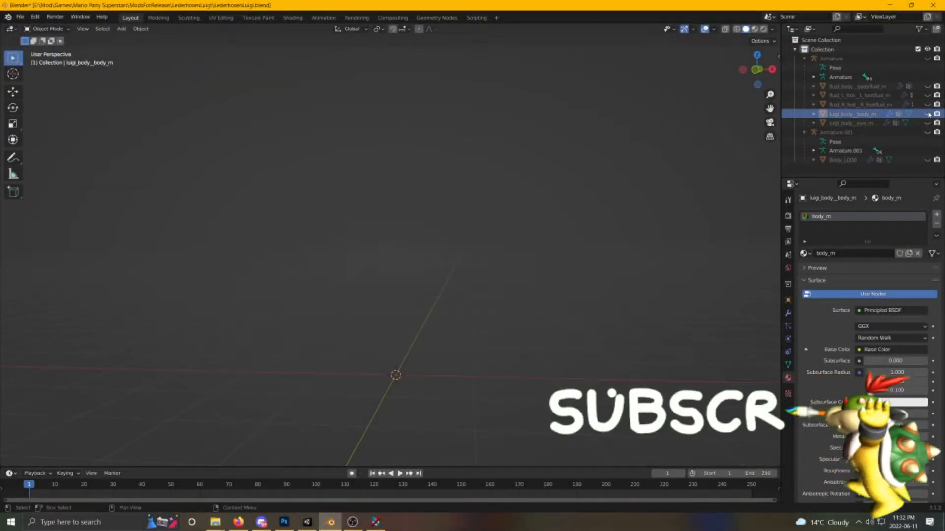
left_click(927, 159)
scroll(453, 344, "up", 5)
scroll(453, 345, "down", 4)
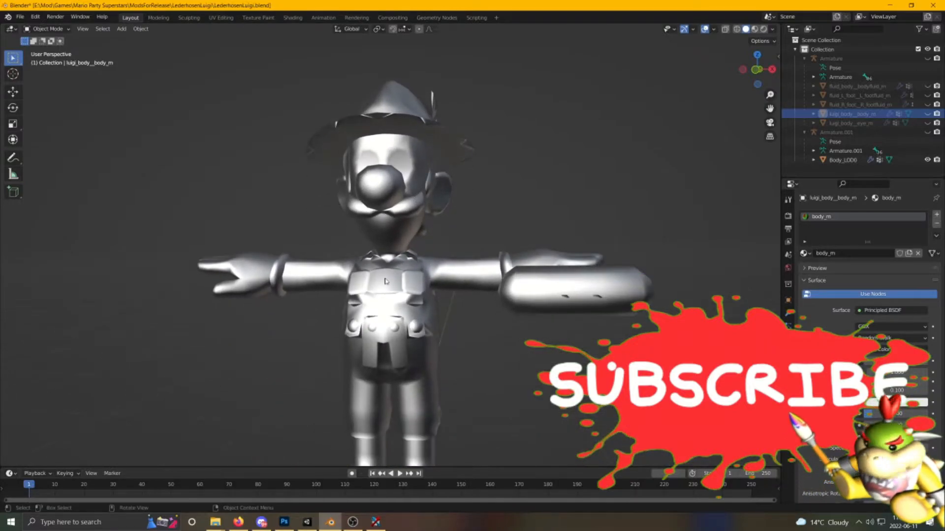
left_click(426, 263)
left_click(756, 29)
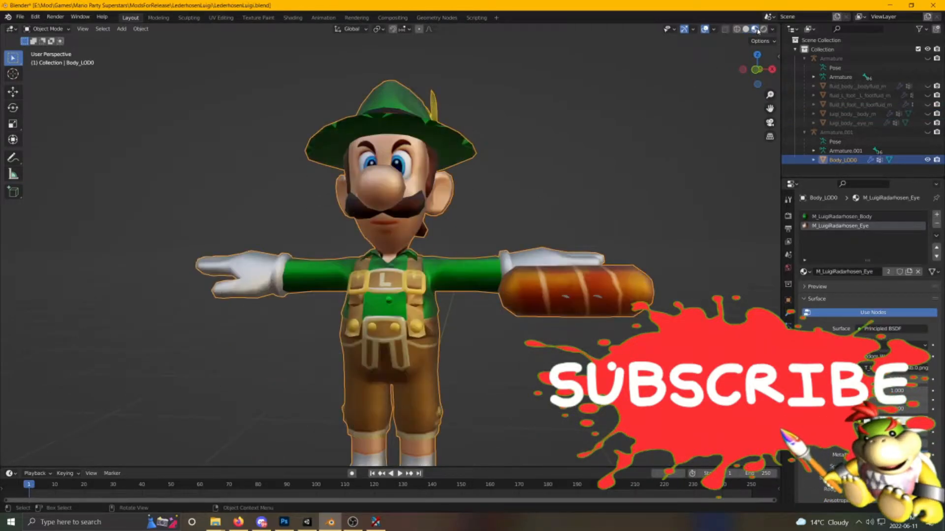
middle_click_drag(356, 245, 339, 269)
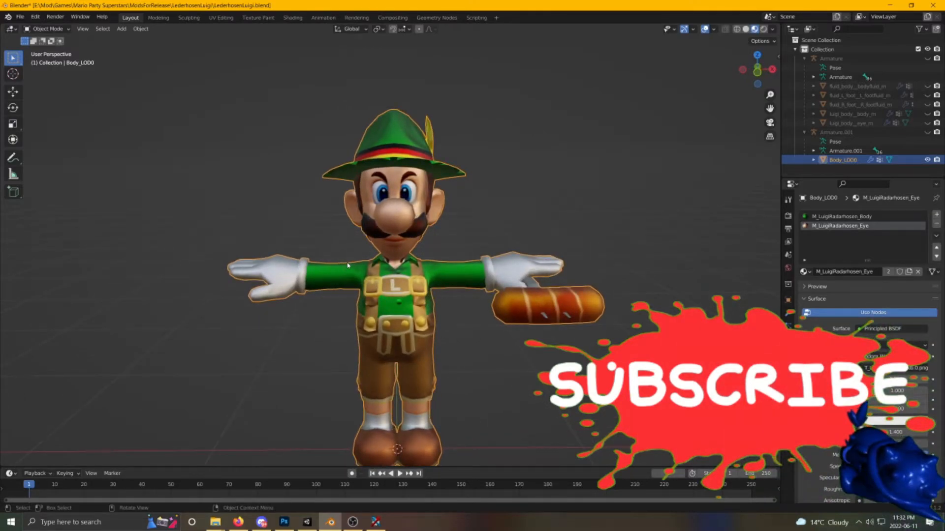
- Select both gloves of Body_LOD0 in Edit Mode using wireframe shading and delete their vertices
key("Tab")
key("z")
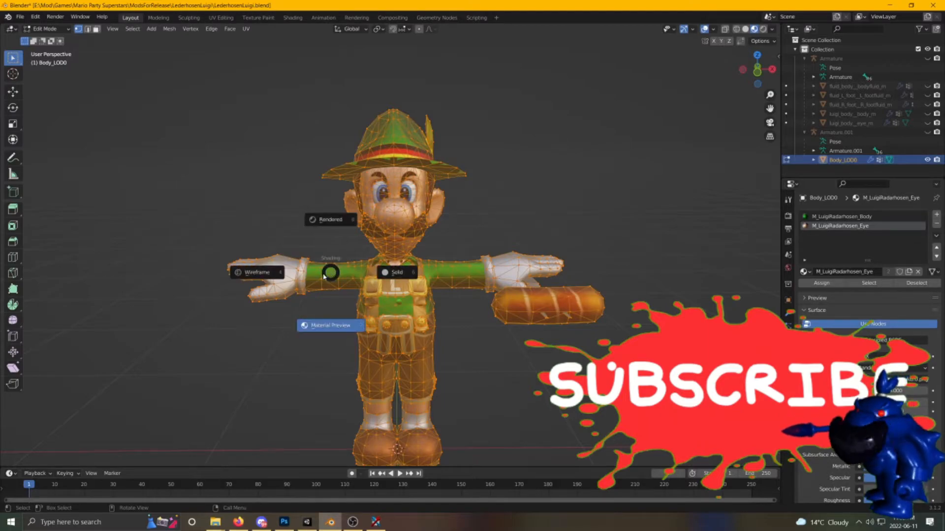
left_click(297, 272)
key("alt+a")
key("b")
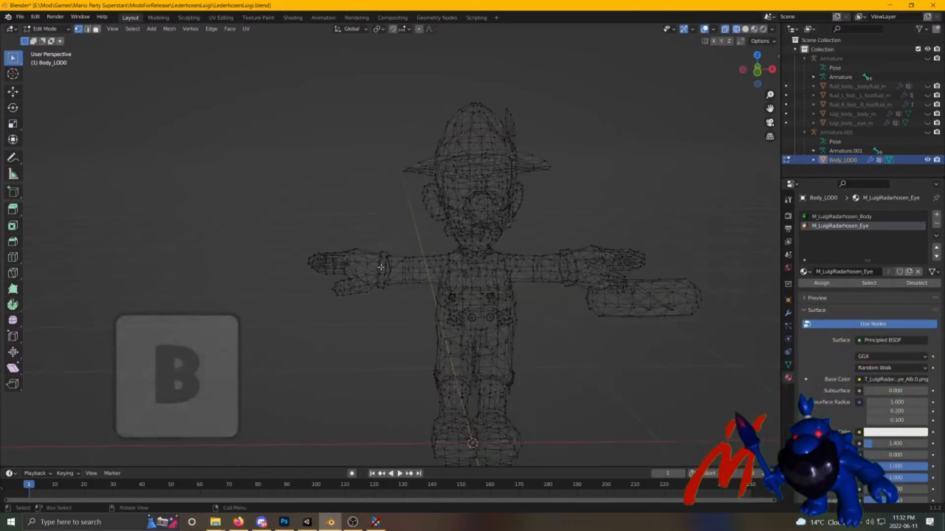
left_click_drag(287, 227, 388, 320)
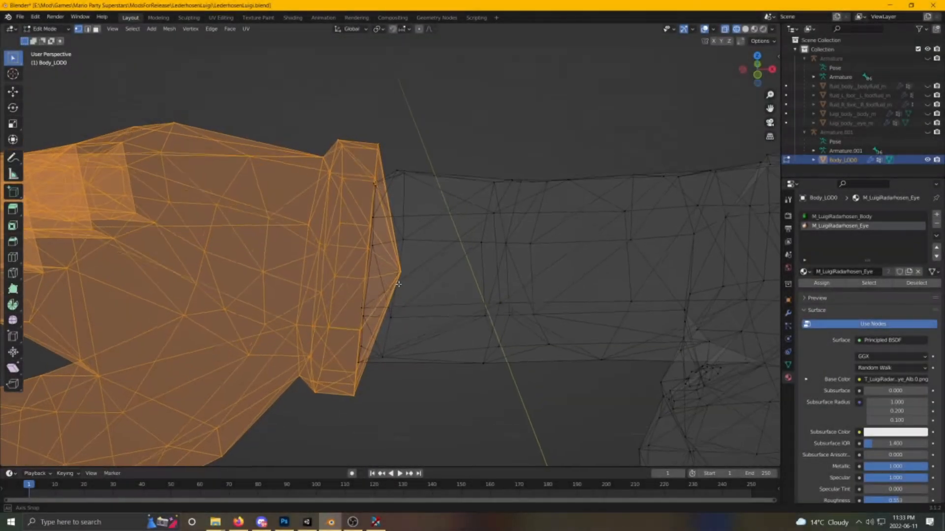
scroll(401, 264, "down", 10)
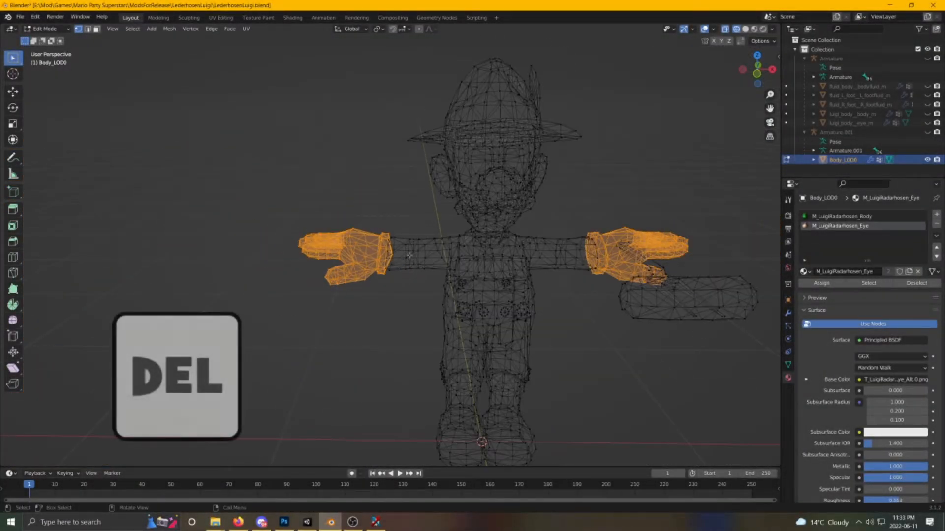
key("z")
left_click(453, 254)
key("Delete")
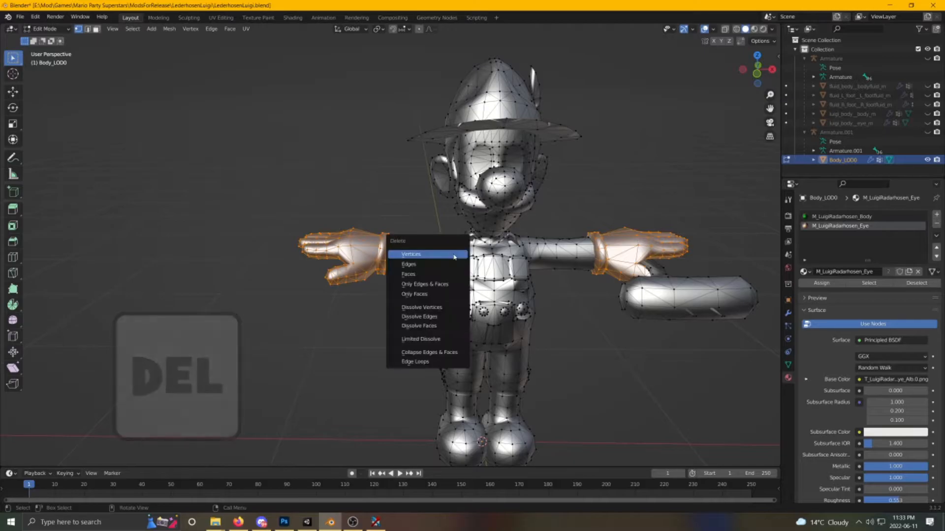
left_click(443, 249)
- Delete the head vertices of Body_LOD0, including face, ears and hair, keeping the hat and body
middle_click_drag(443, 249, 450, 277)
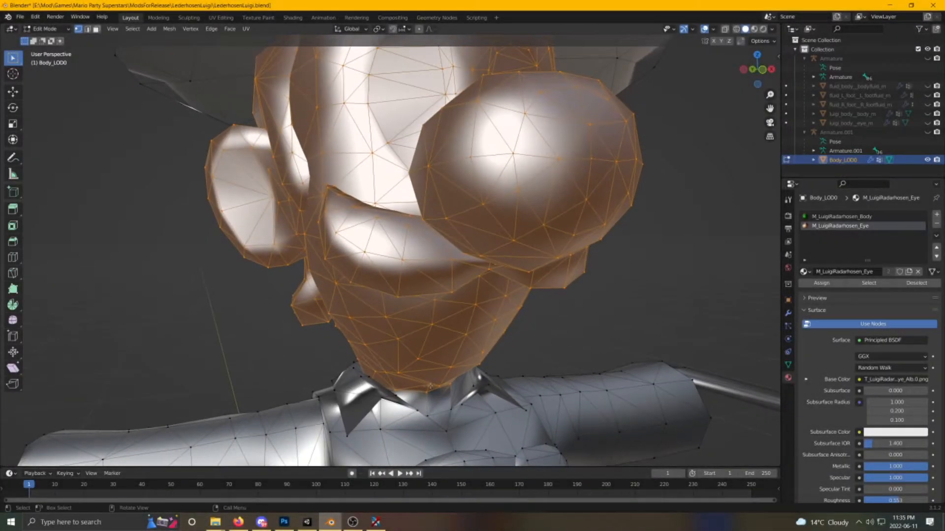
middle_click_drag(430, 387, 377, 372)
key("Delete")
key("Delete")
left_click(377, 372)
scroll(378, 373, "down", 3)
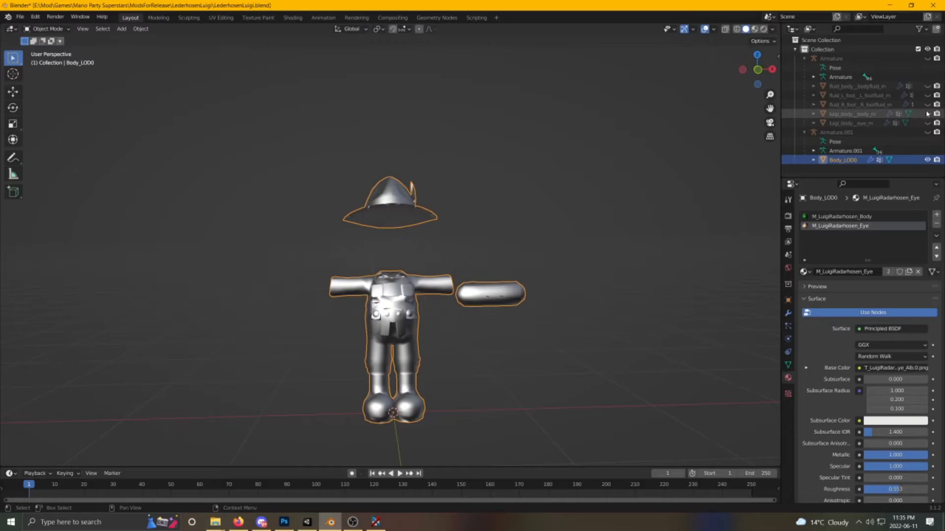
- Show luigi_body__body_m together with Body_LOD0 and open the original Luigi mesh in Edit Mode
left_click(928, 114)
middle_click_drag(443, 233, 709, 232)
left_click(383, 241)
key("Tab")
- Raise vertices on the rear upper rim of the head along Z toward the hat, by about 0.026 m and 0.019 m
middle_click_drag(389, 244, 204, 236)
middle_click_drag(425, 248, 297, 258)
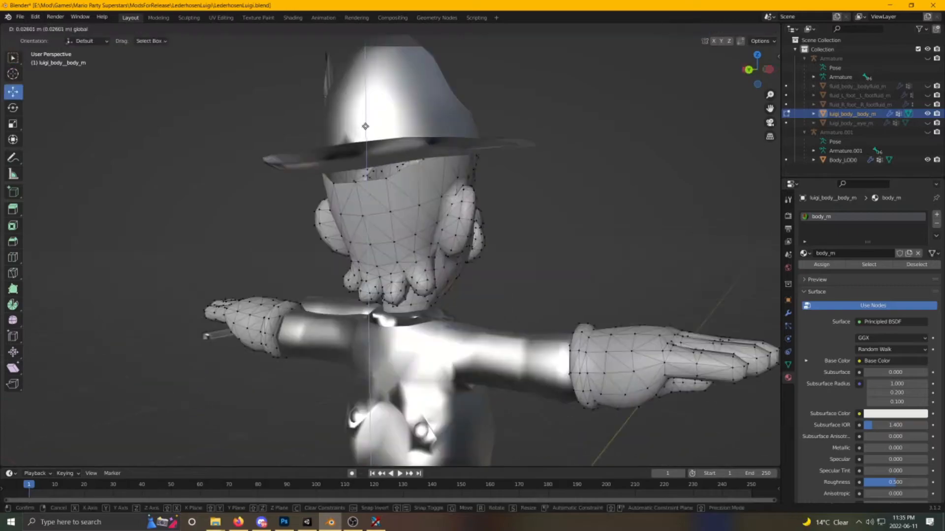
left_click(364, 126)
middle_click_drag(387, 183, 383, 174)
key("g")
key("z")
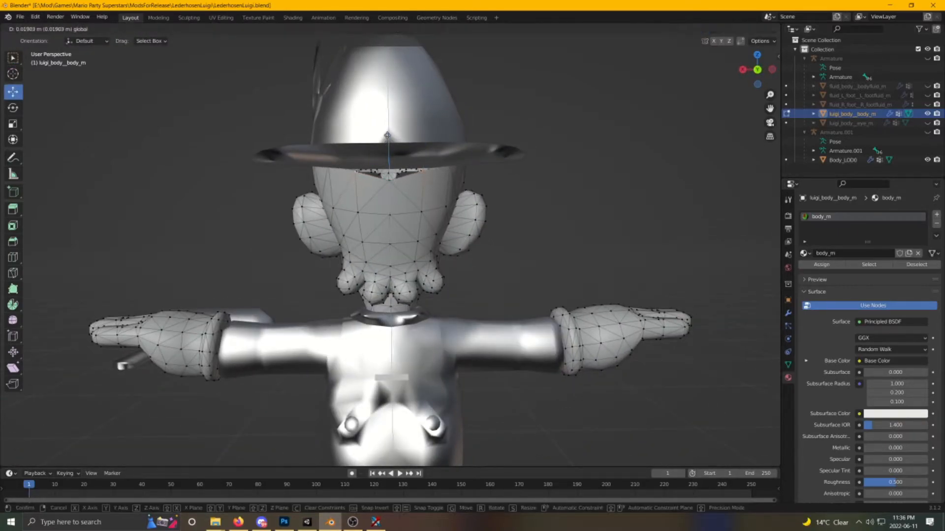
left_click(387, 131)
- Raise the selected rear rim vertices of the head along Z toward the hat by about 0.003 m
middle_click_drag(388, 132, 409, 156)
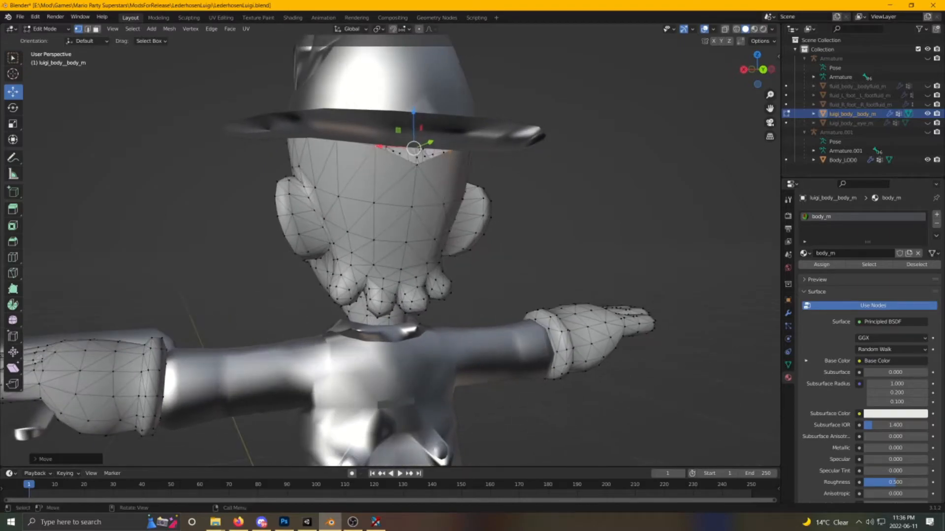
middle_click_drag(410, 115, 422, 122)
key("g")
key("z")
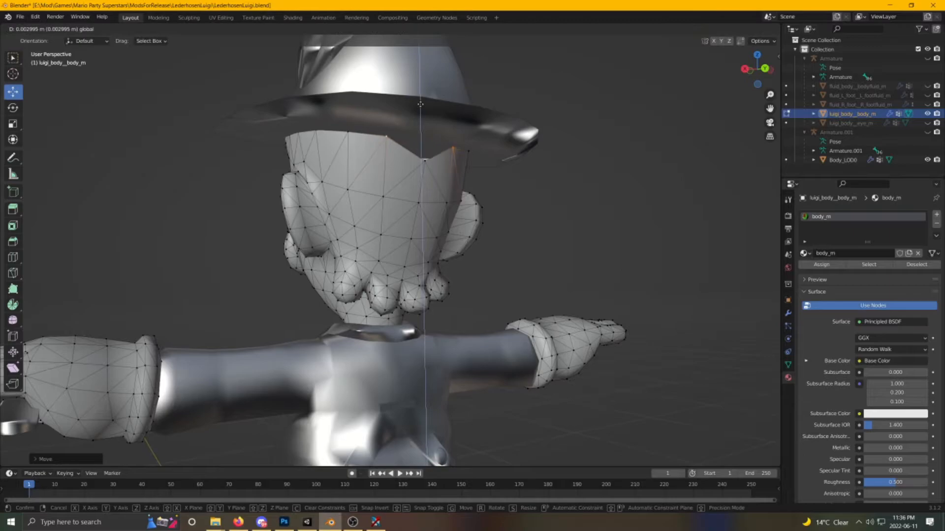
left_click(403, 108)
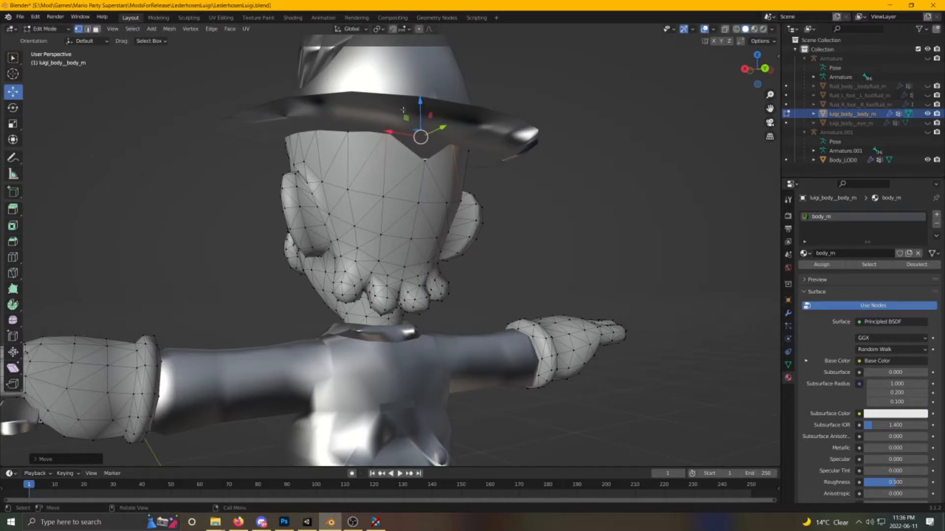
- Adjust the height of the outer pair of rear rim vertices of the head along Z beneath the hat brim
left_click(350, 134)
middle_click_drag(350, 134, 319, 134)
left_click(464, 141, "shift")
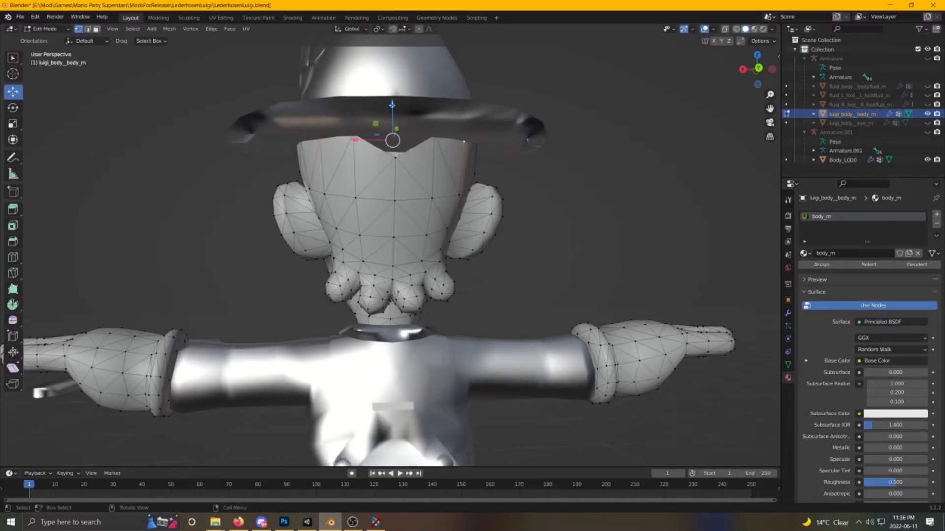
key("g")
key("z")
left_click(395, 159)
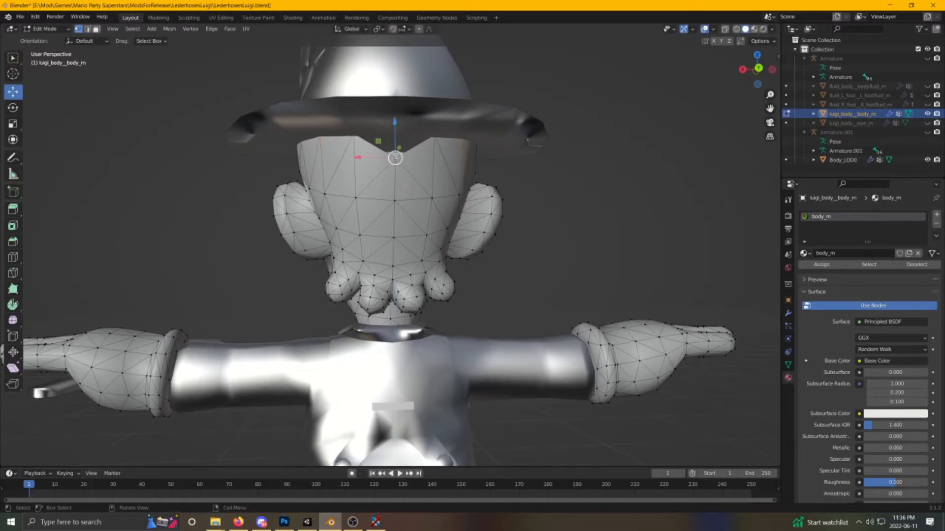
- Nudge another upper rim vertex of the head slightly upward, check the fit under the hat, and return to Object Mode
key("Tab")
middle_click_drag(394, 159, 540, 252)
key("Tab")
middle_click_drag(465, 244, 544, 255)
left_click(297, 201)
left_click_drag(292, 167, 290, 158)
middle_click_drag(355, 172, 281, 172)
left_click(478, 196)
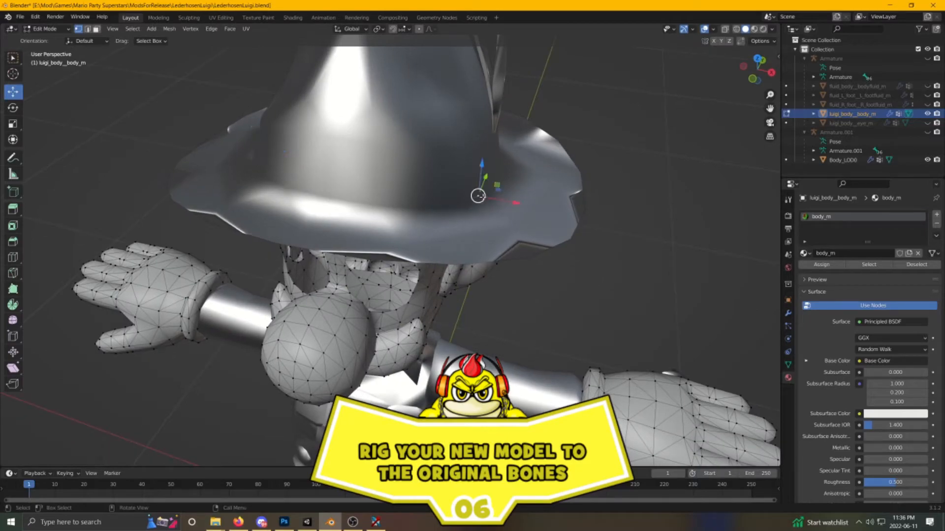
middle_click_drag(481, 170, 515, 227)
key("Tab")
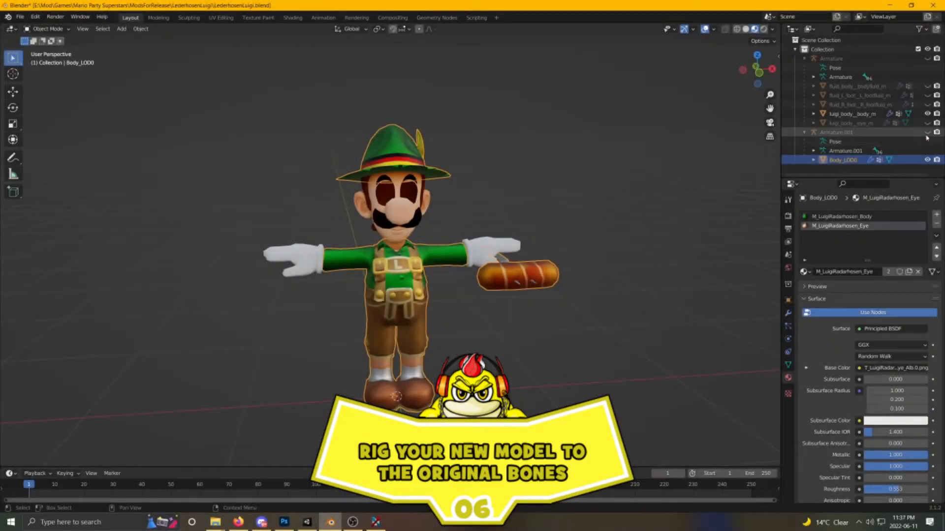
- Show Armature.001 alongside the models and bring up the start of Body_LOD0's vertex group list
left_click(927, 132)
middle_click_drag(480, 225, 499, 226)
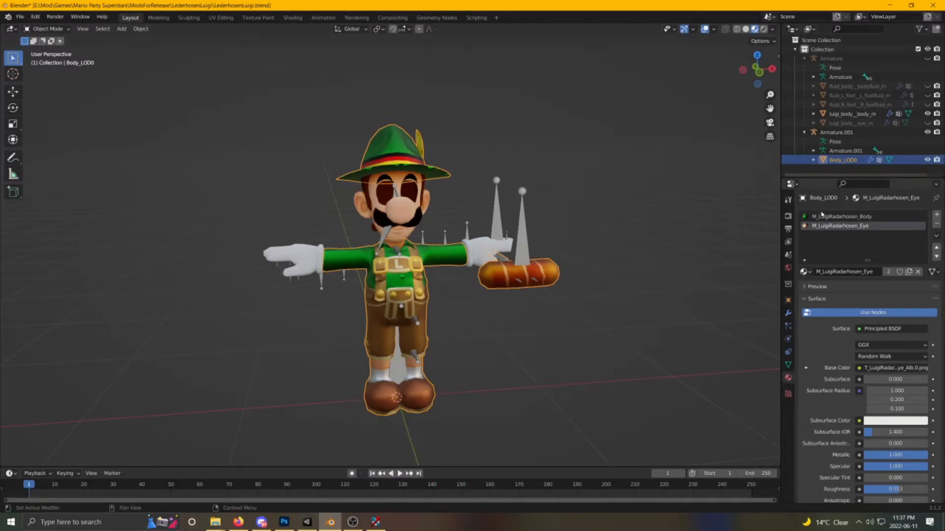
left_click(787, 365)
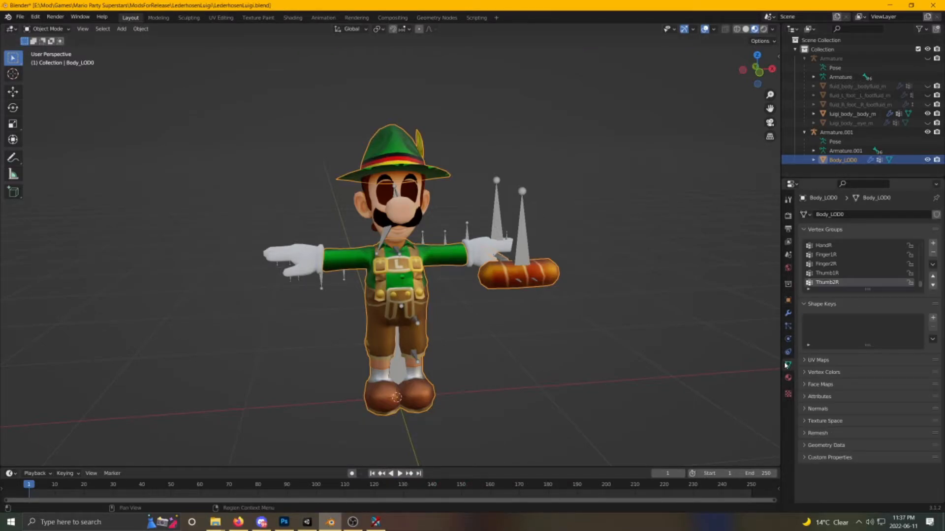
scroll(830, 268, "up", 1)
left_click_drag(923, 284, 934, 243)
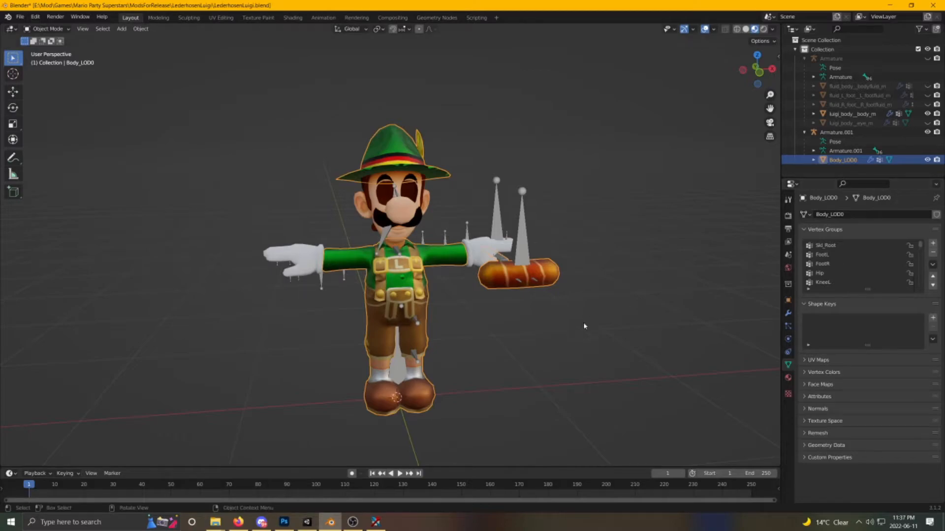
- Highlight the vertices assigned to Body_LOD0's FootL group in Edit Mode, inspect them on the model, and clear the selection
middle_click_drag(397, 326, 474, 315)
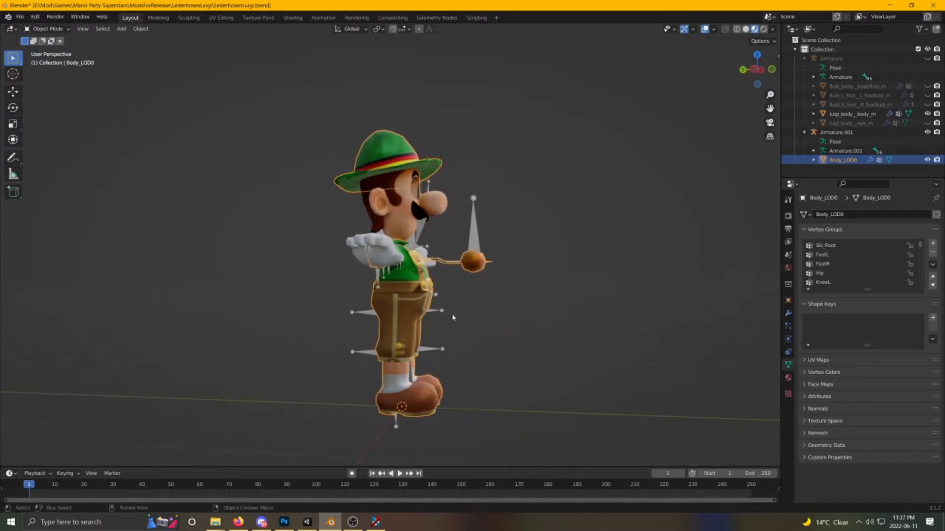
key("Tab")
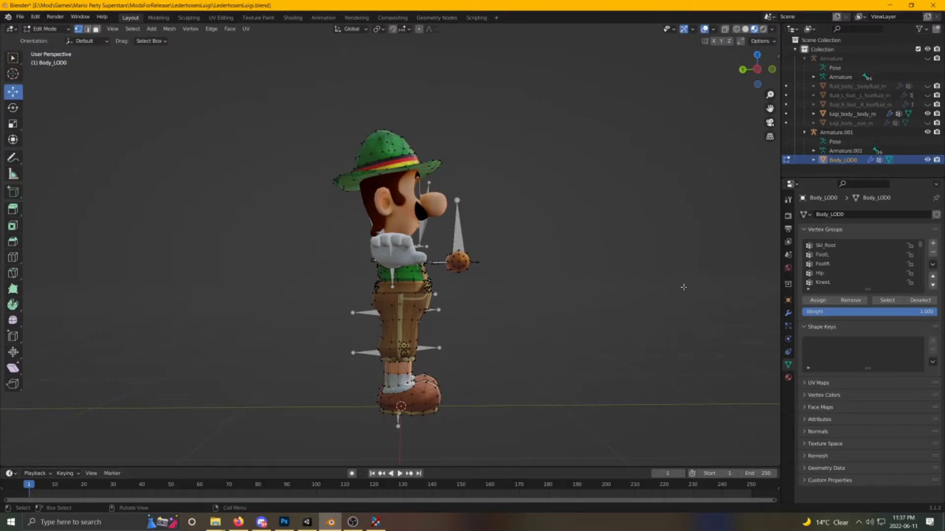
left_click(822, 254)
left_click(887, 300)
middle_click_drag(610, 316, 467, 377)
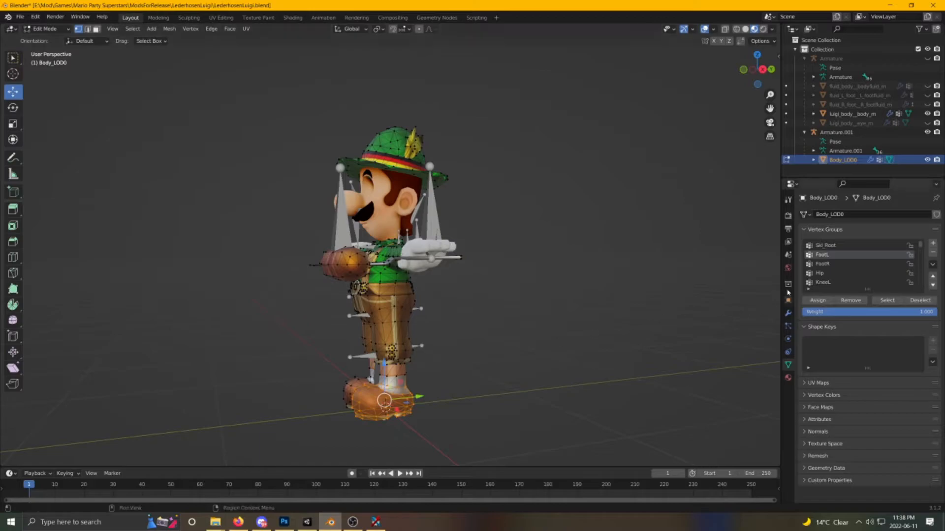
key("a")
key("alt+a")
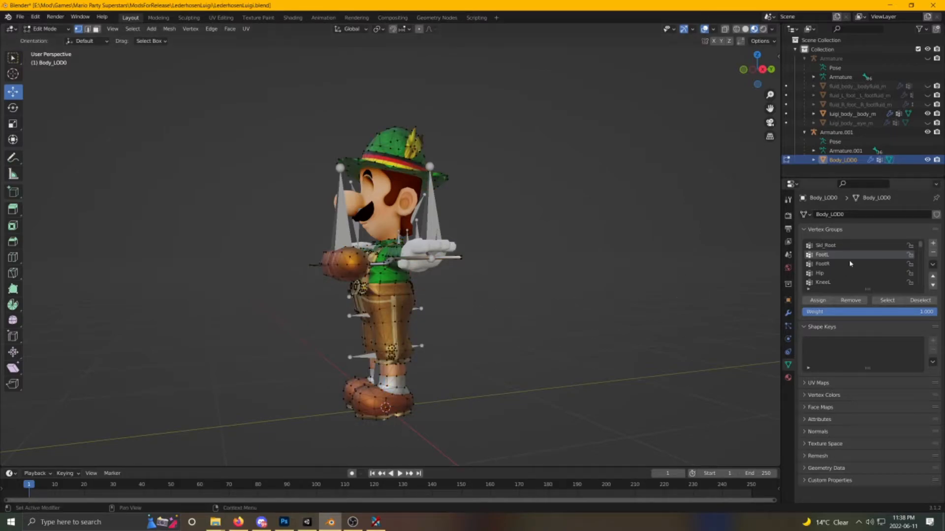
- Highlight the vertices assigned to the KneeL group and inspect which part of the leg they cover
scroll(831, 277, "down", 2)
left_click(844, 275)
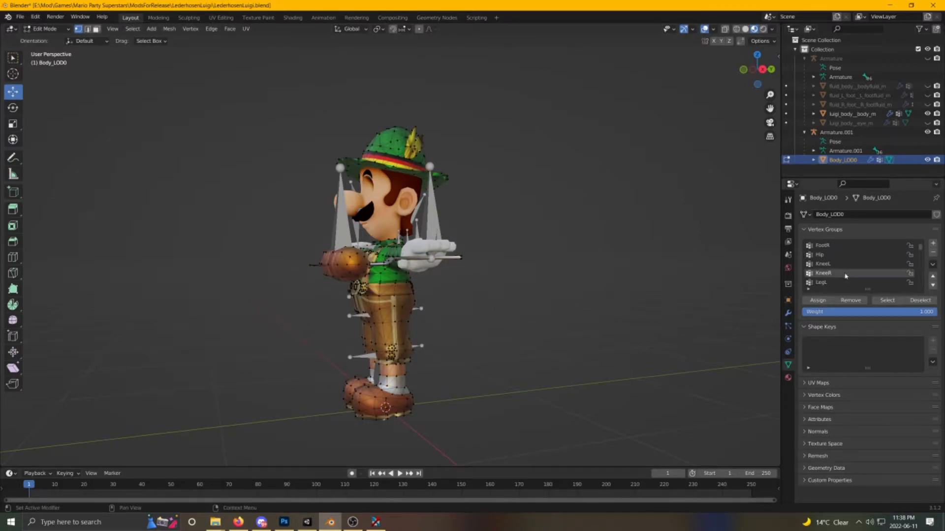
left_click(837, 264)
left_click(887, 300)
middle_click_drag(566, 300, 442, 300)
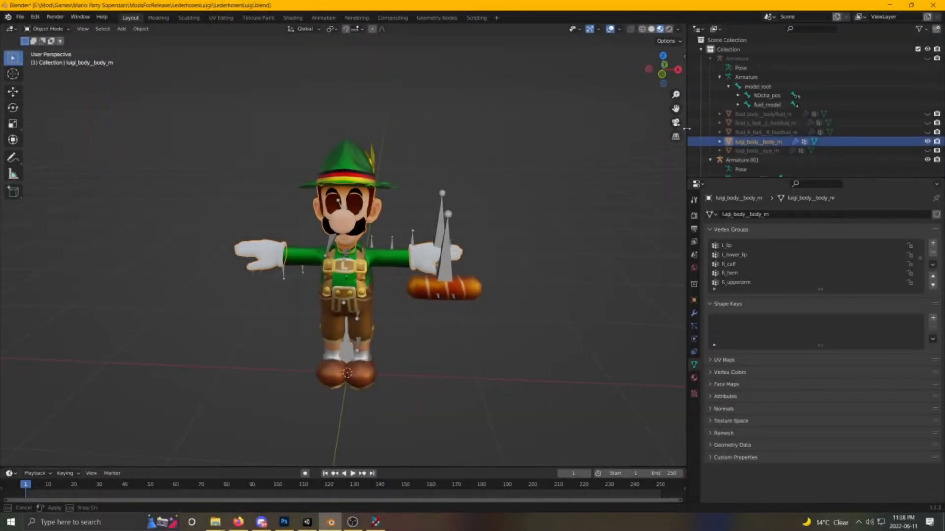
- Examine the original armature's bone hierarchy from NDcha_pos through pelvis, L_thigh, L_calf and L_foot
left_click(737, 105)
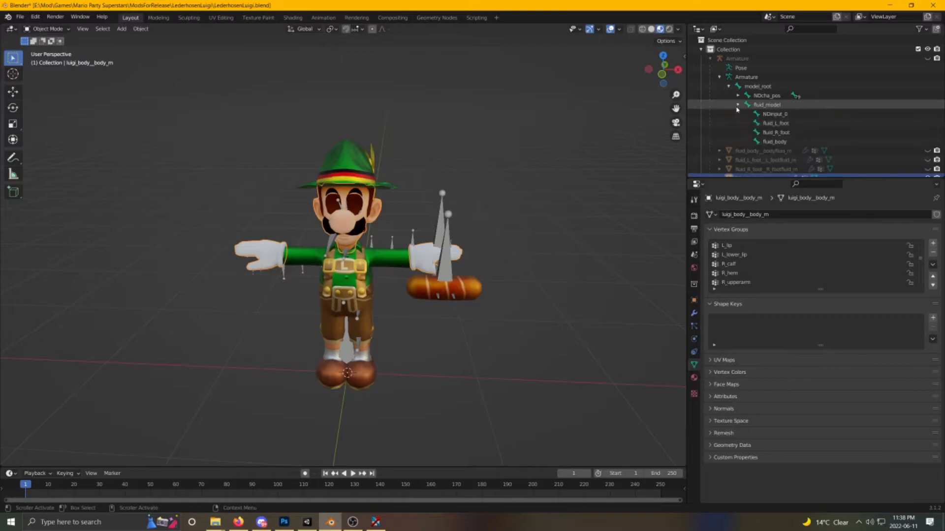
left_click(739, 105)
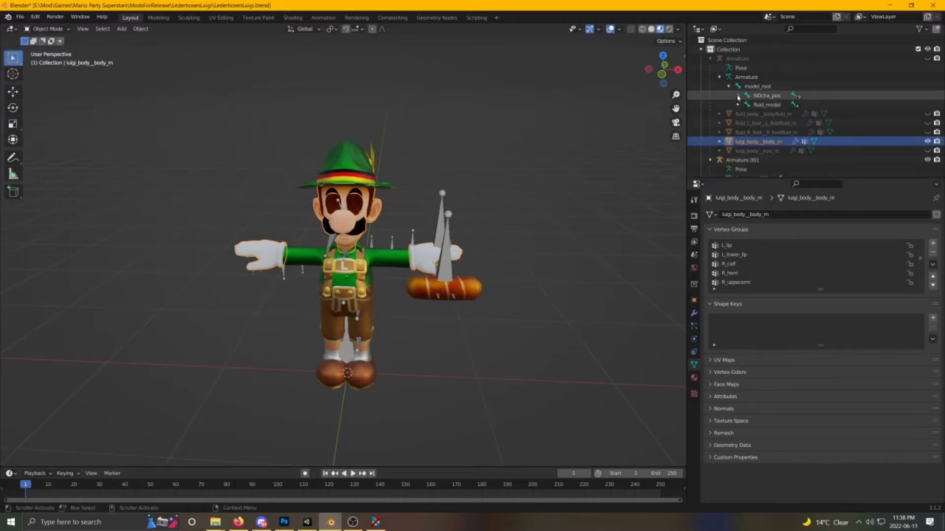
left_click(741, 97)
left_click(747, 114)
left_click(757, 123)
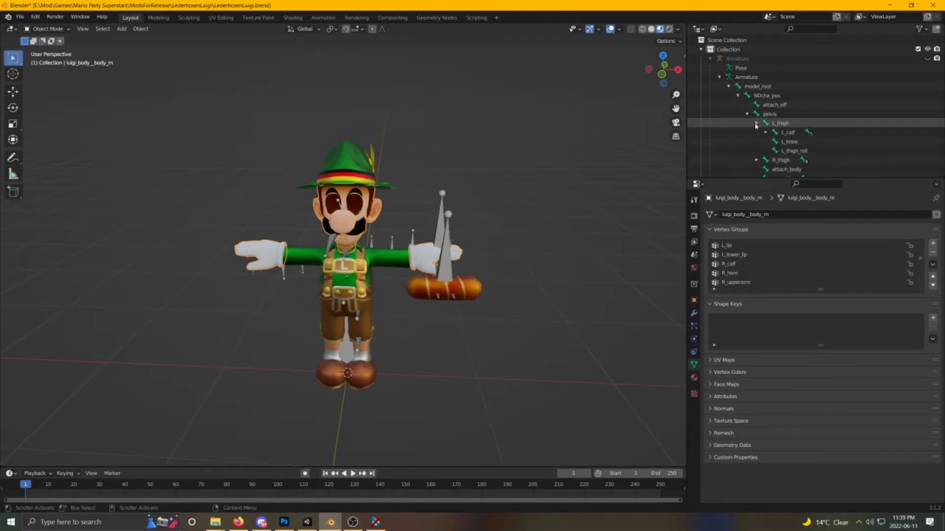
left_click(765, 132)
left_click(774, 142)
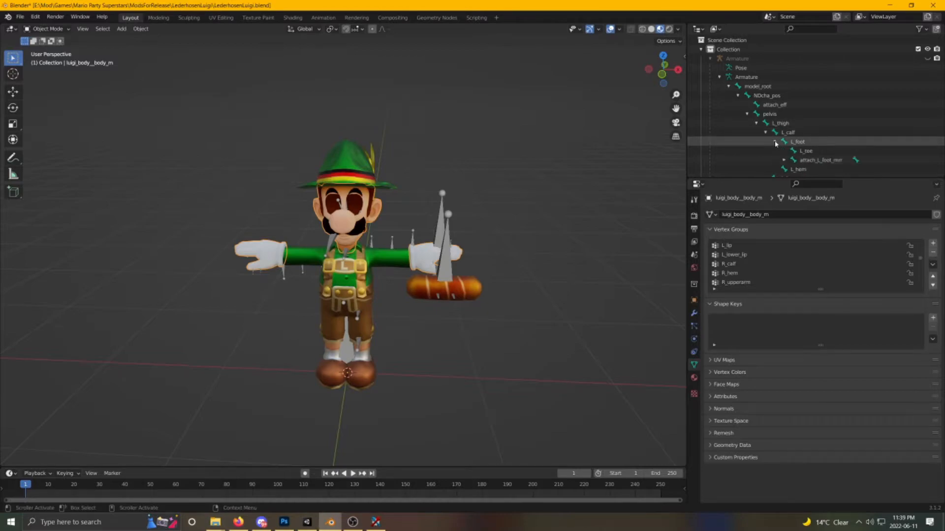
left_click(775, 142)
scroll(767, 140, "down", 3)
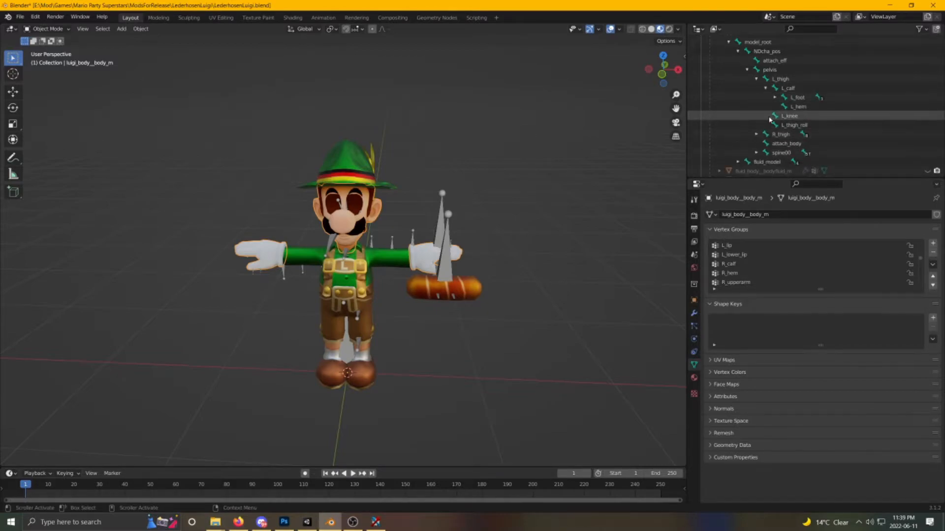
- Examine the original armature's remaining bones by expanding R_thigh, R_calf, spine00 and the clavicle branches
left_click(760, 135)
left_click(764, 144)
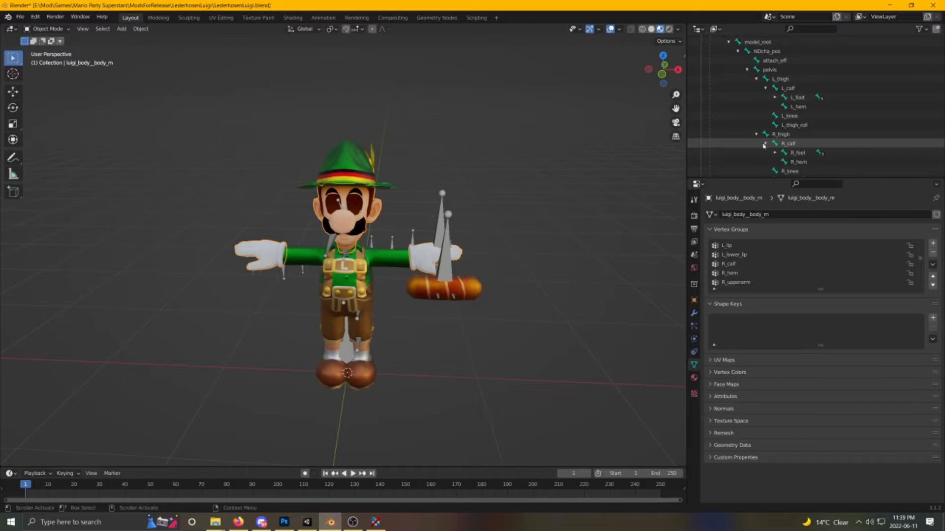
scroll(765, 143, "down", 3)
left_click(756, 155)
left_click(765, 164)
scroll(765, 147, "down", 3)
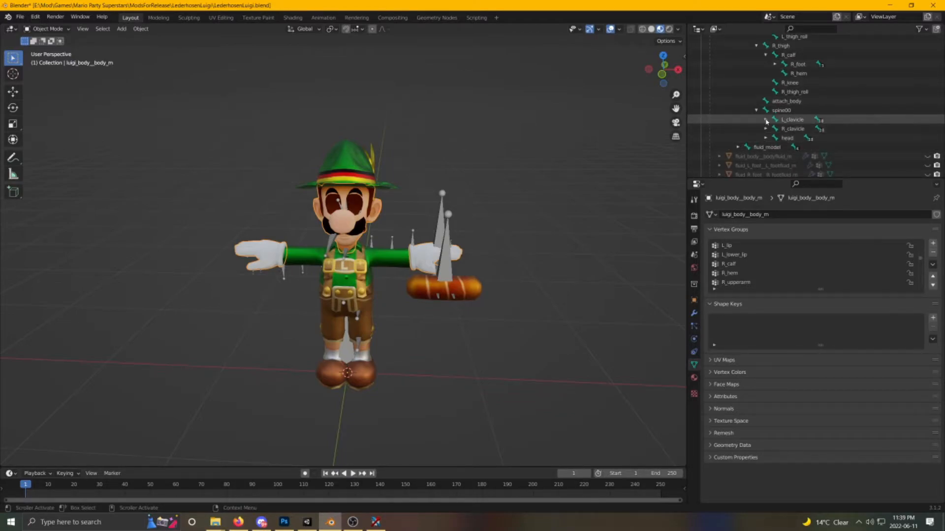
left_click(773, 128)
left_click(784, 147)
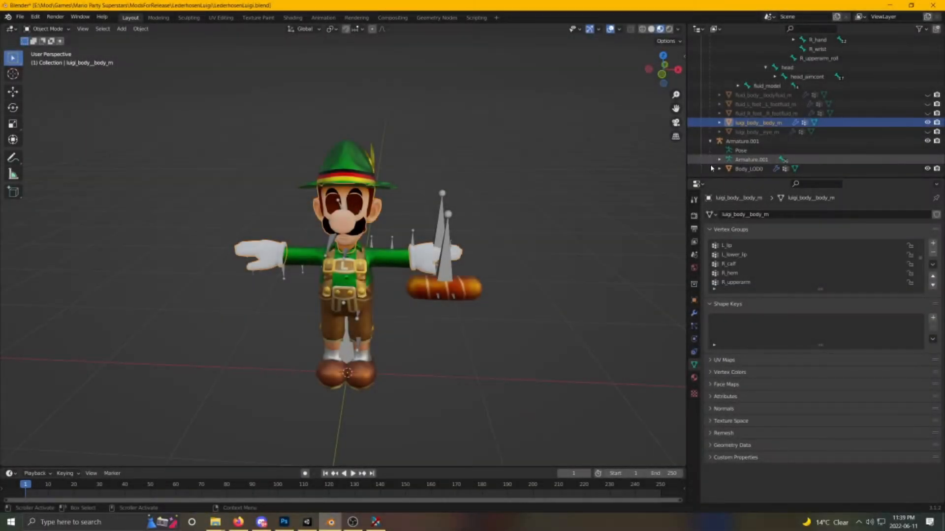
- Rename Body_LOD0's root vertex group to model_root, copying the name from the matching bone in the original armature
left_click(737, 170)
scroll(744, 266, "up", 5)
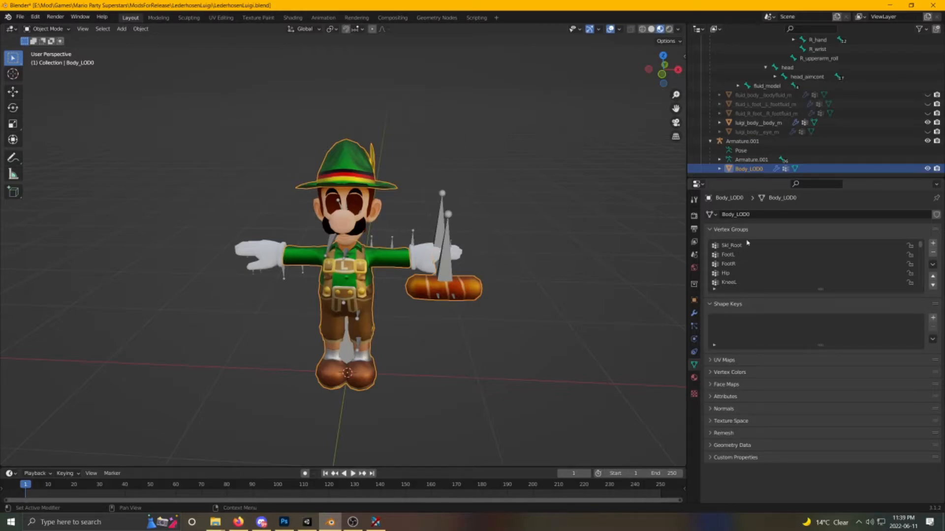
scroll(815, 136, "up", 10)
scroll(816, 136, "up", 2)
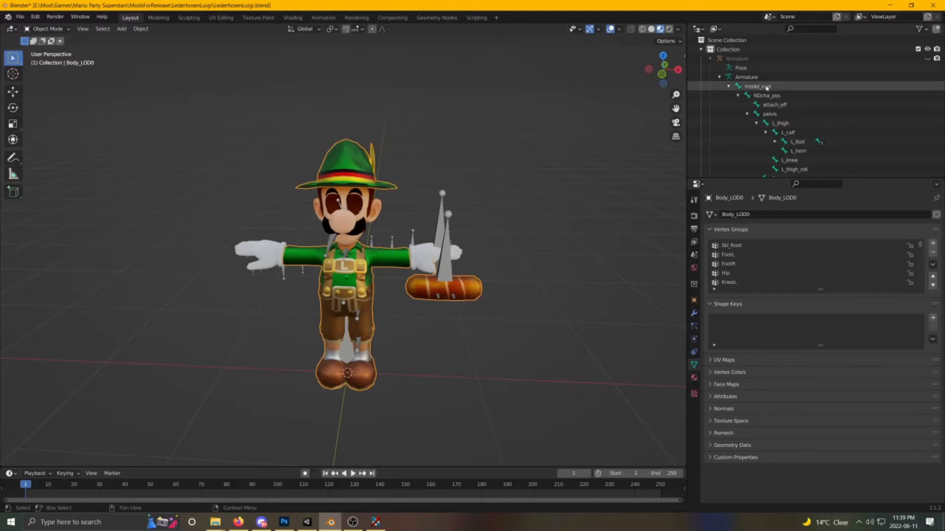
double_click(766, 87)
key("ctrl+c")
key("Return")
scroll(813, 128, "down", 11)
scroll(816, 140, "down", 5)
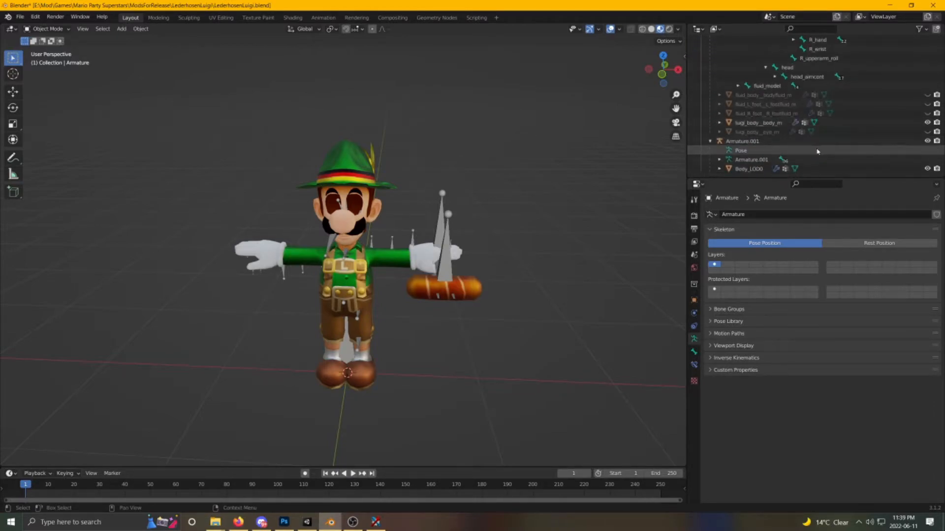
left_click(760, 169)
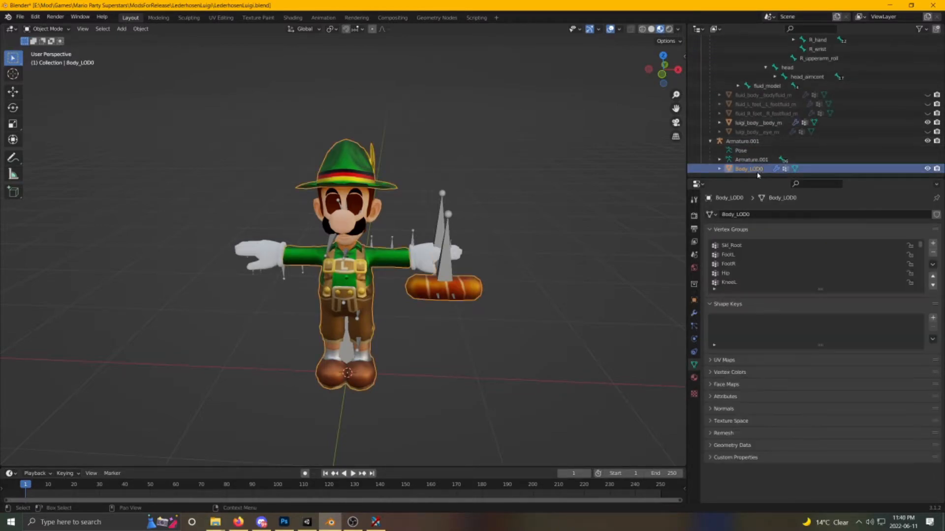
double_click(733, 246)
key("ctrl+v")
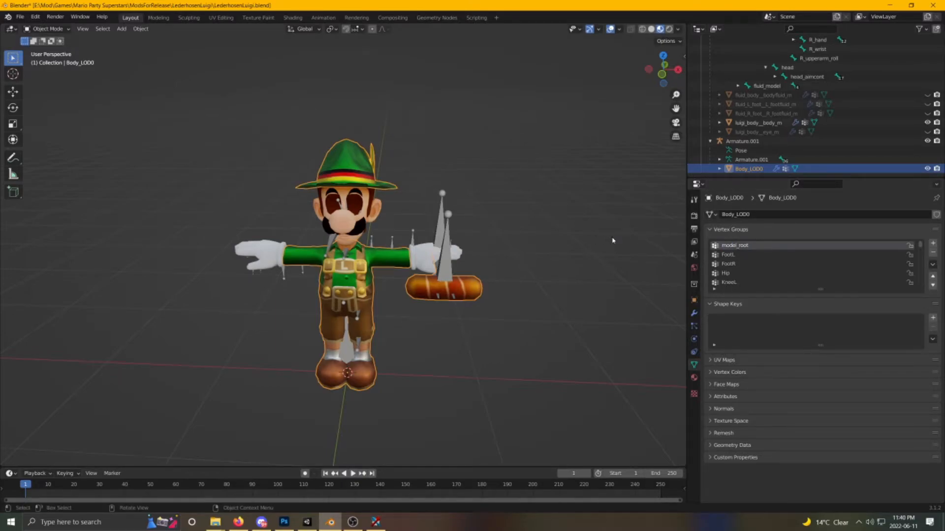
- Rename Body_LOD0's FootL and FootR vertex groups to L_foot and R_foot to match the original bones
scroll(738, 275, "down", 1)
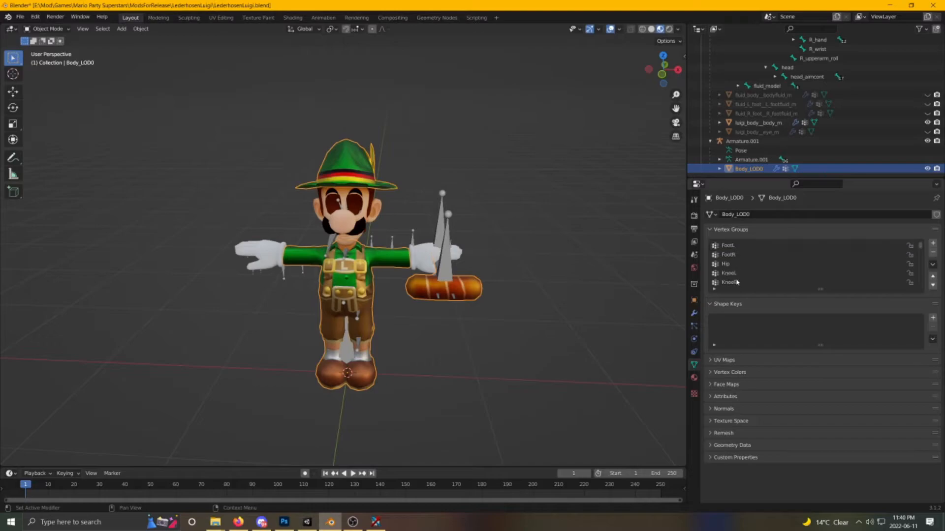
scroll(737, 282, "up", 2)
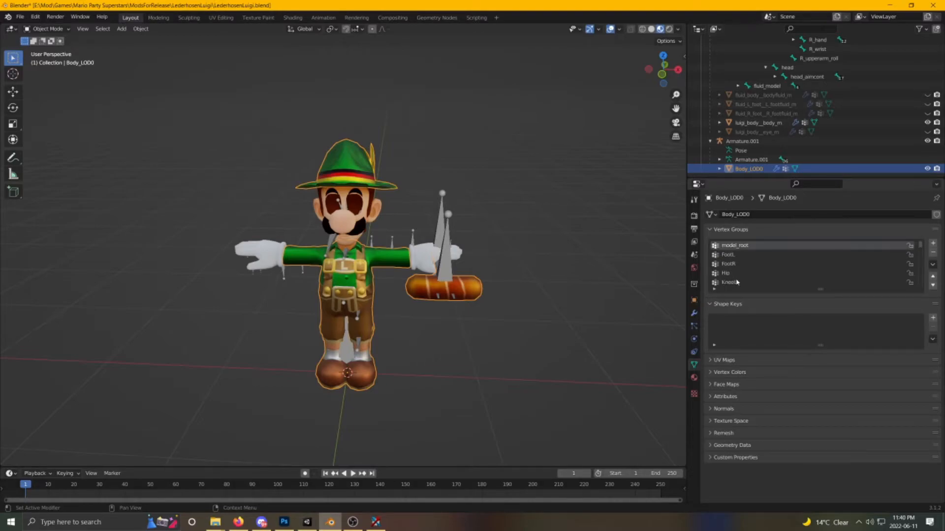
scroll(786, 155, "up", 8)
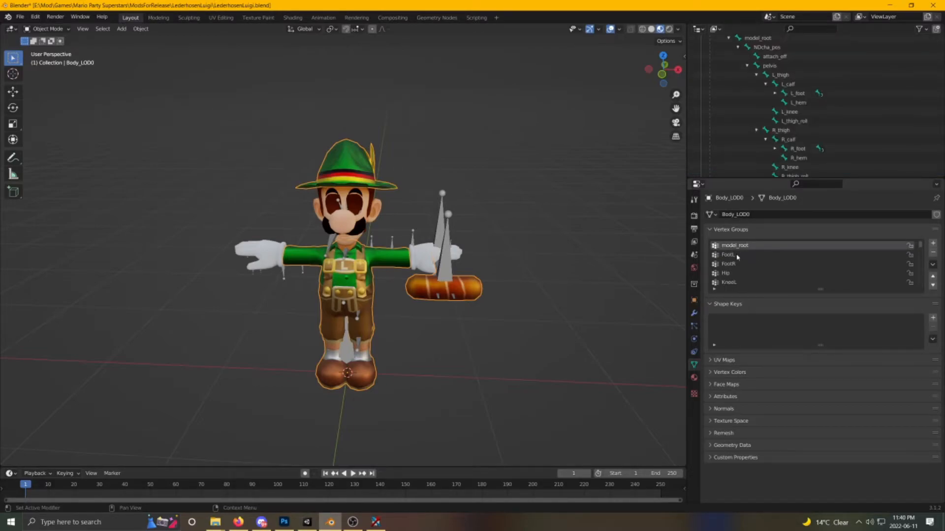
double_click(735, 255)
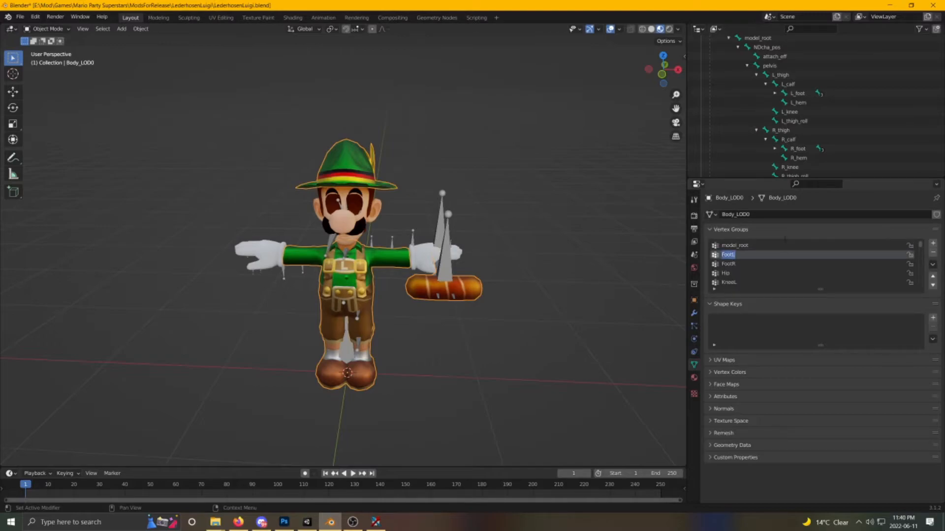
type("L_fo")
double_click(729, 264)
type("R_f")
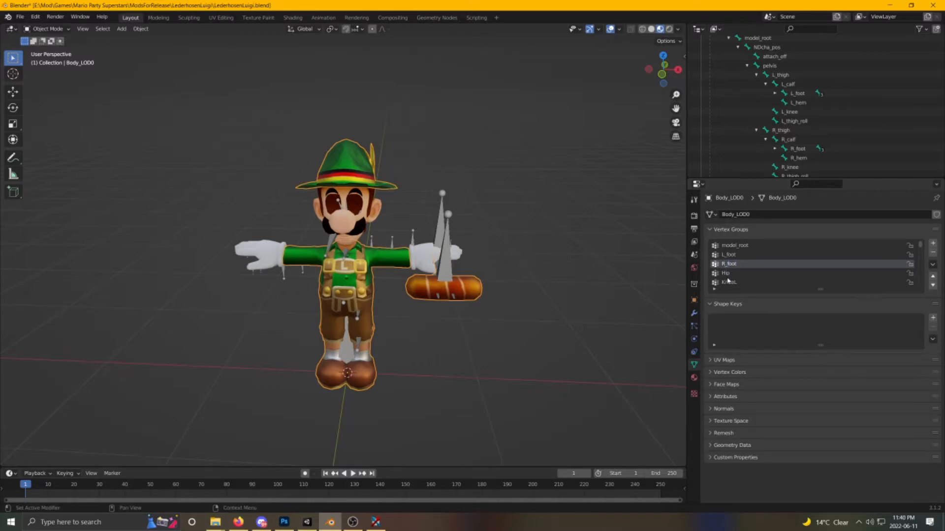
- Rename the knee and leg vertex groups after the original armature's bones, using L_thigh and R_thigh for the legs
scroll(727, 280, "down", 1)
double_click(729, 274)
scroll(812, 261, "down", 5)
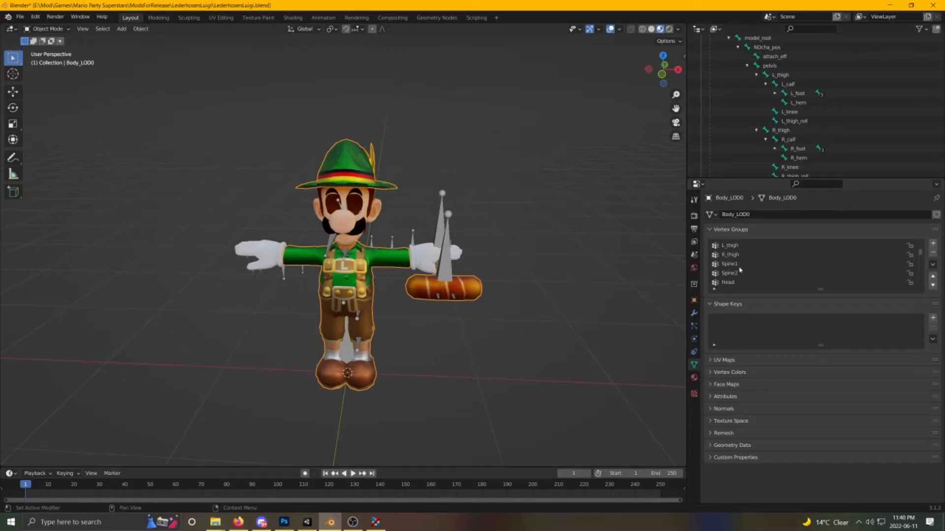
- Select the vertices belonging to Body_LOD0's Spine2 vertex group in Edit Mode
scroll(780, 143, "down", 4)
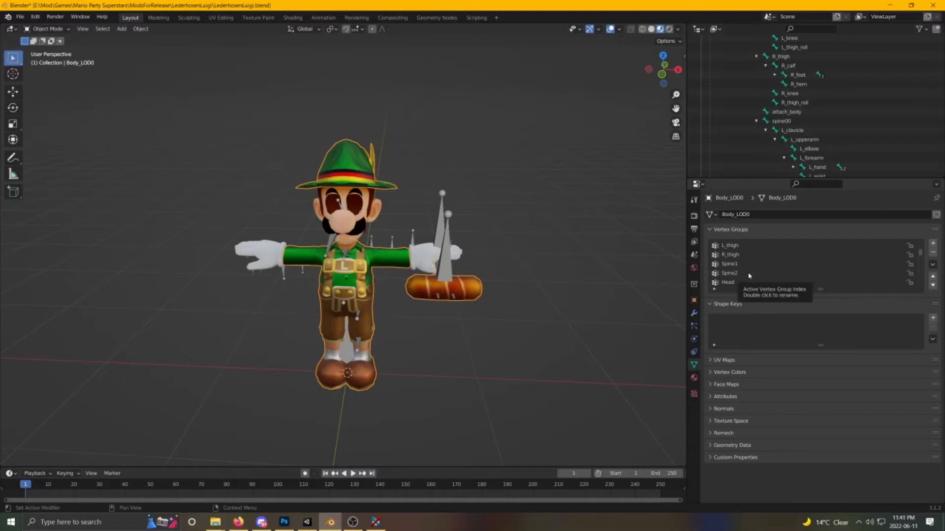
left_click(733, 274)
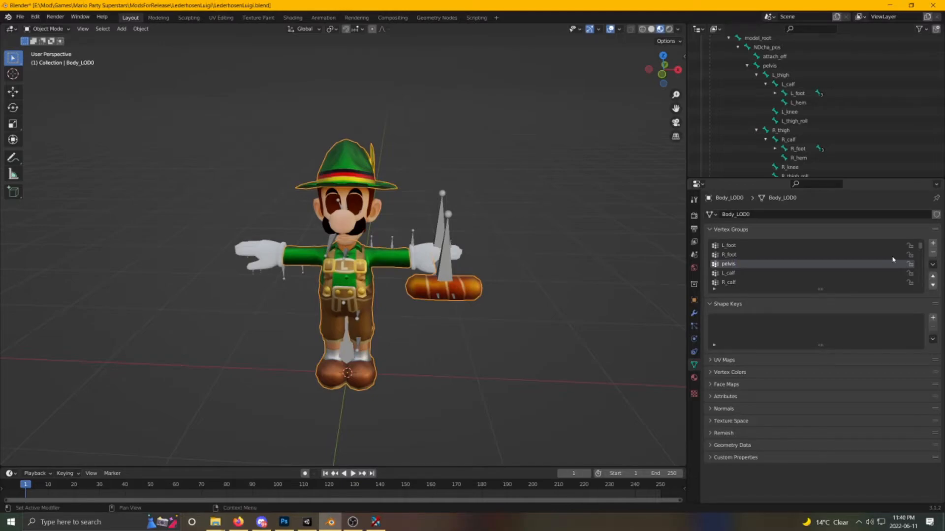
scroll(777, 254, "down", 4)
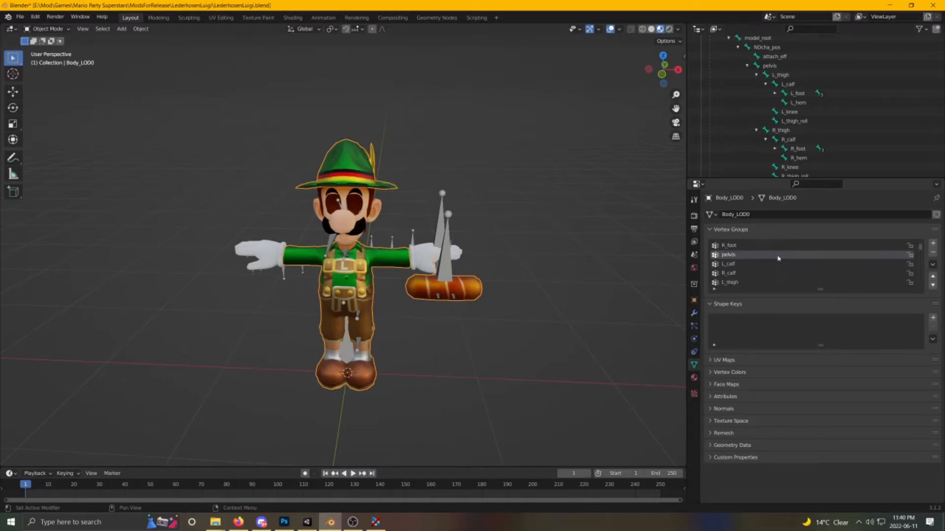
scroll(732, 265, "down", 1)
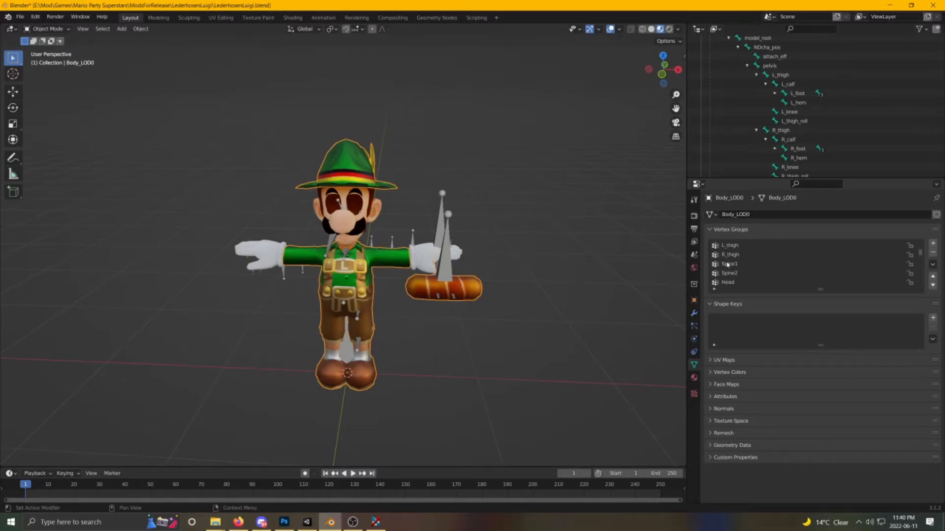
scroll(764, 156, "down", 3)
scroll(764, 158, "down", 3)
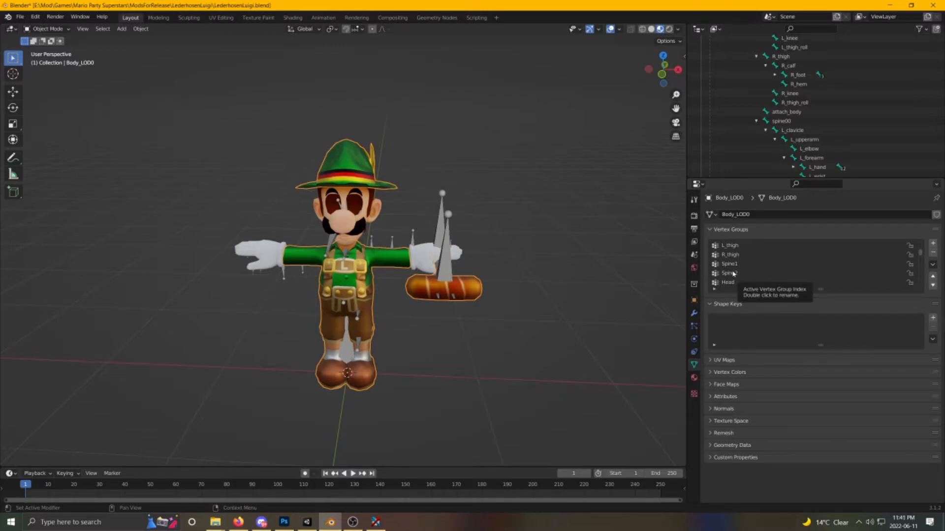
left_click(733, 273)
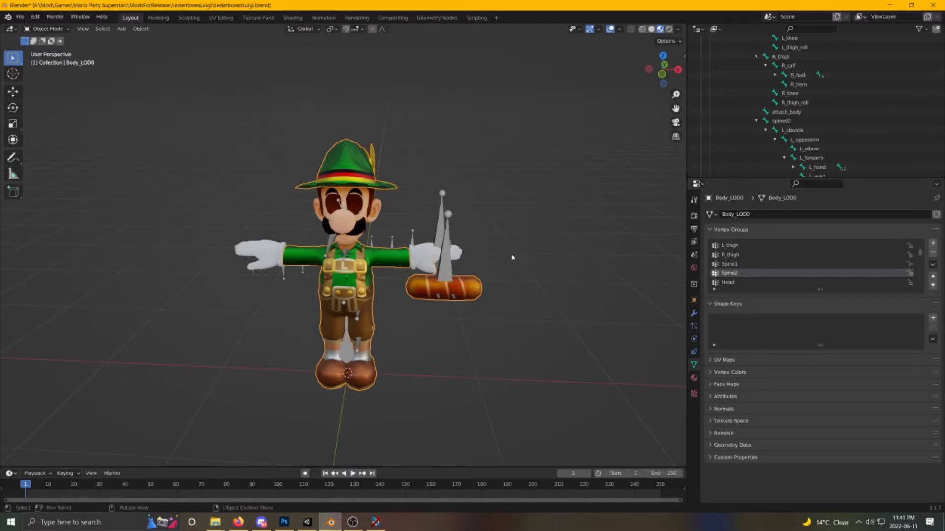
key("Tab")
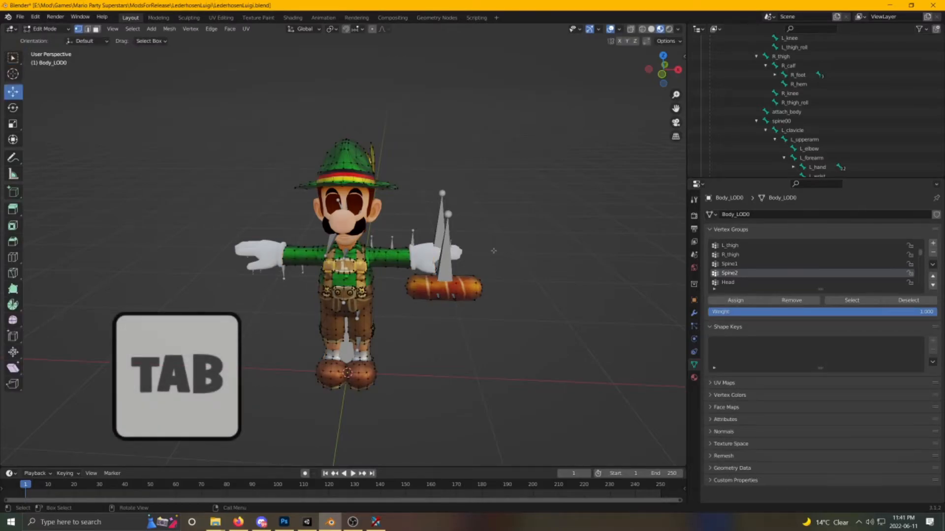
left_click(861, 302)
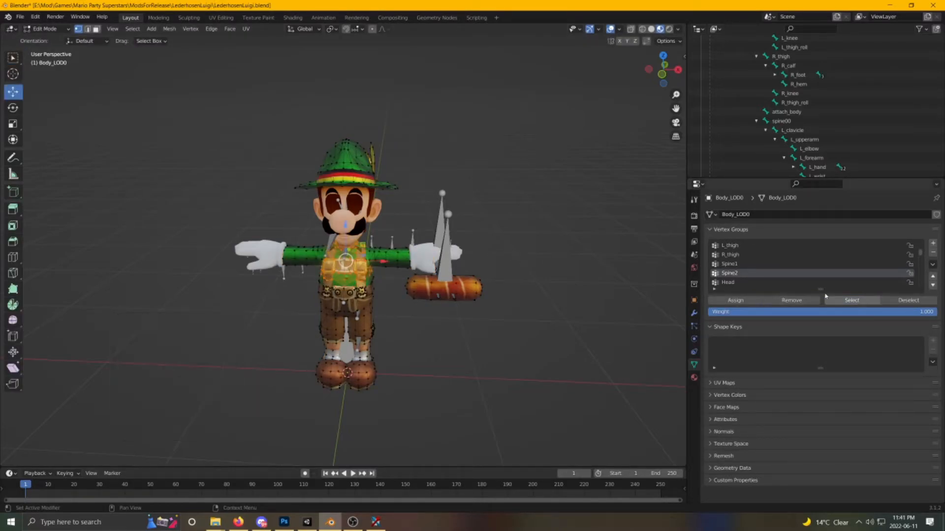
middle_click_drag(395, 287, 473, 270)
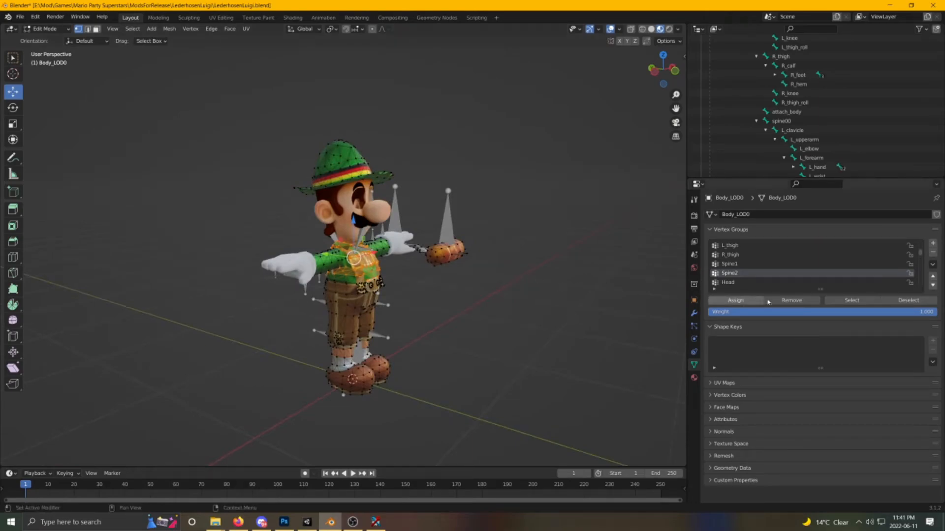
- Remove the selected torso vertices from the Spine2 vertex group and assign them to Spine1 with weight 1.000
left_click(790, 302)
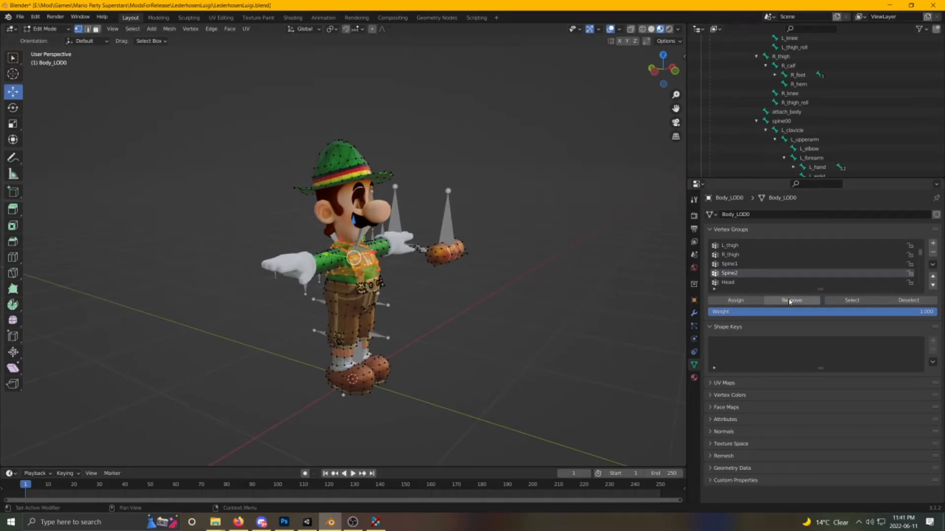
left_click(734, 263)
left_click(732, 301)
left_click(732, 300)
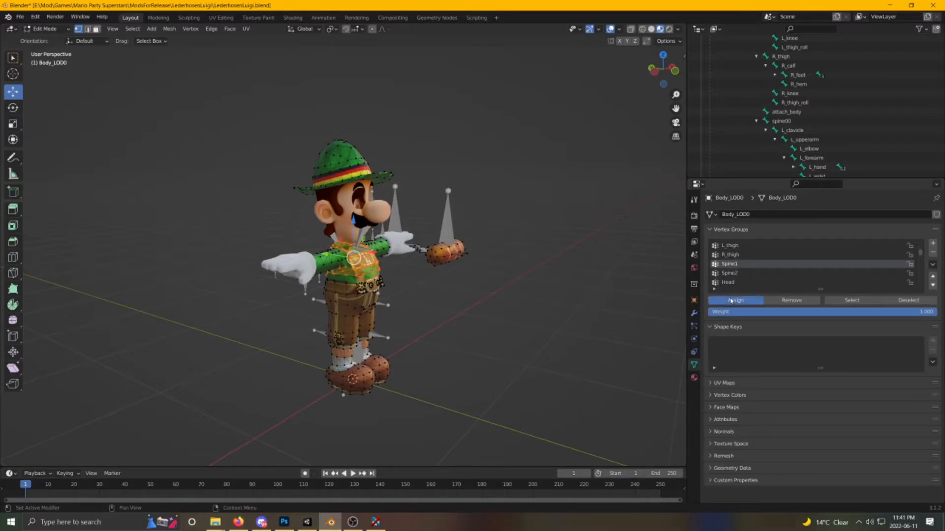
mouse_move(376, 253)
middle_mouse_down()
mouse_move(362, 253)
mouse_move(383, 260)
middle_mouse_up()
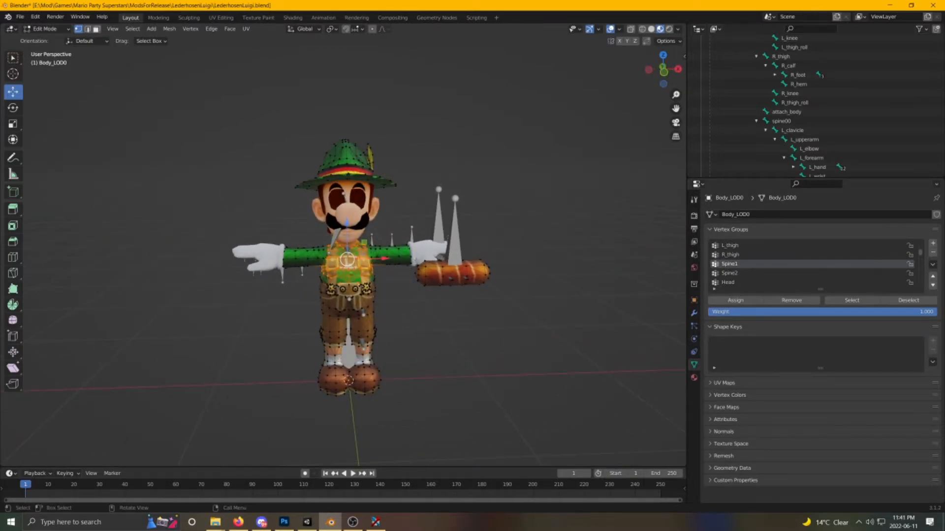
- Clear the selection and check which torso vertices belong to the Spine1 vertex group
left_click(908, 300)
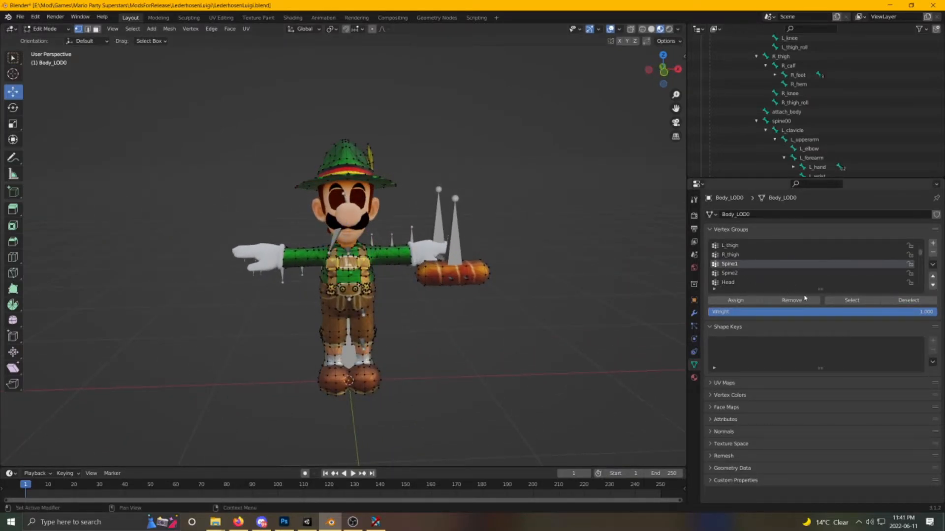
left_click(839, 301)
middle_click_drag(416, 270, 387, 270)
left_click(908, 300)
- Delete the emptied Spine2 vertex group from Body_LOD0 in Object Mode
left_click(830, 273)
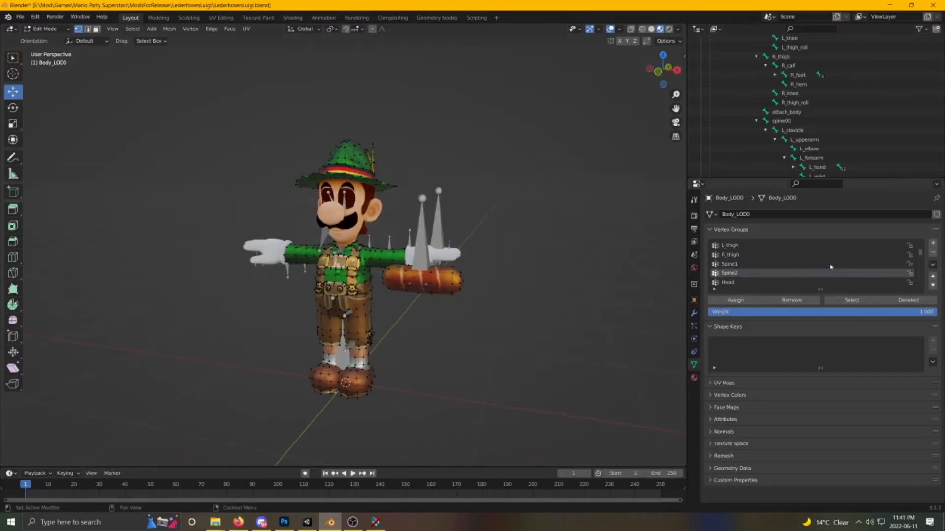
key("Tab")
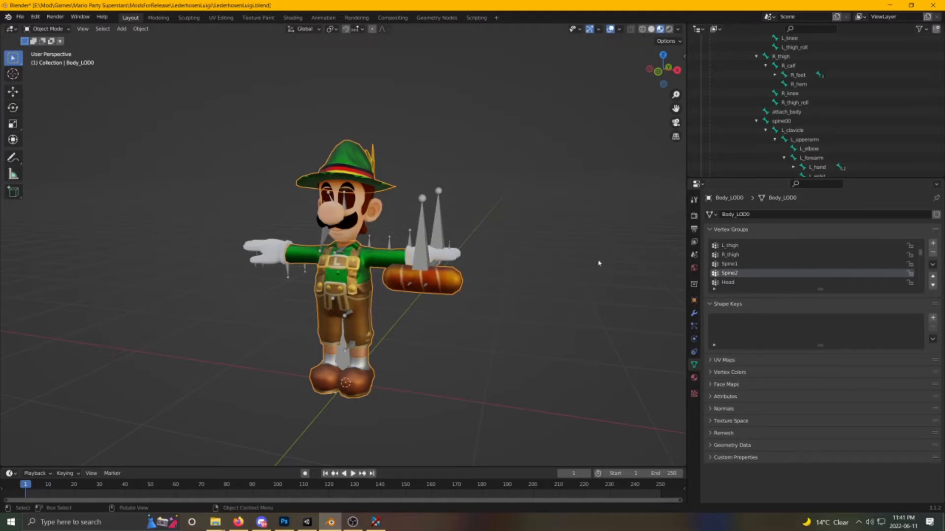
left_click(933, 253)
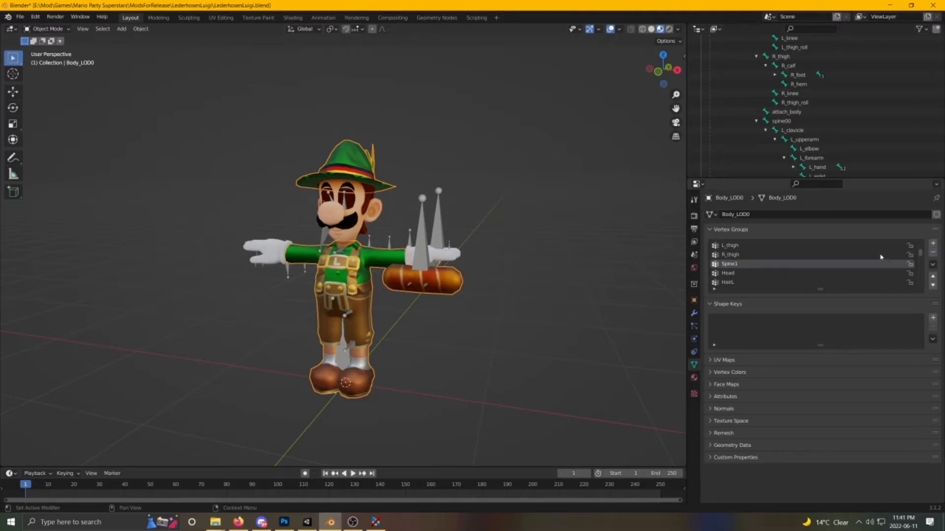
- Rename the Spine1 vertex group to spine00 and Head to head_aimcont to match the original armature's bones
double_click(730, 264)
type("spine")
left_click(728, 274)
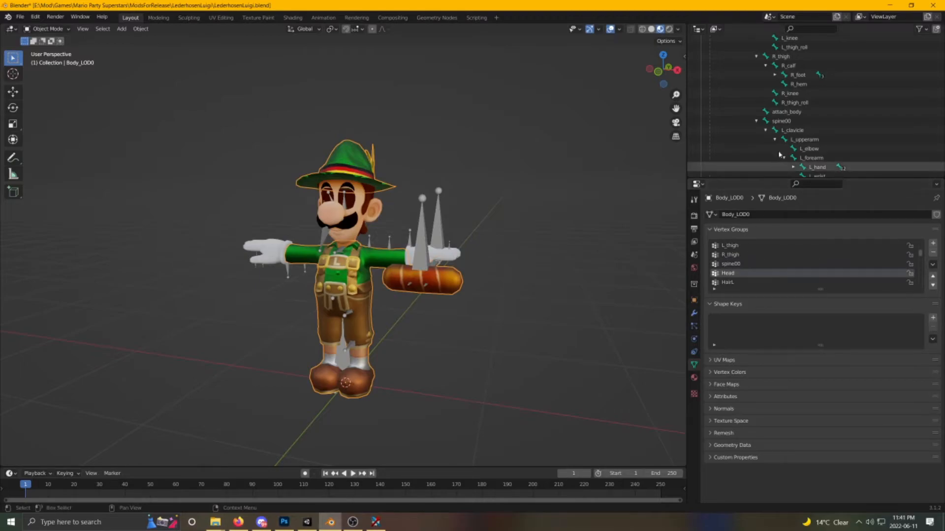
scroll(792, 109, "down", 10)
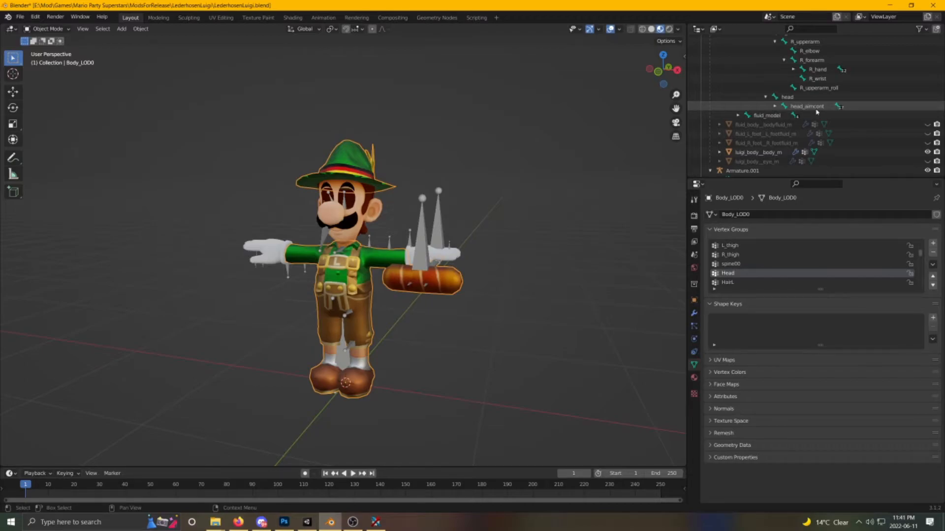
double_click(729, 273)
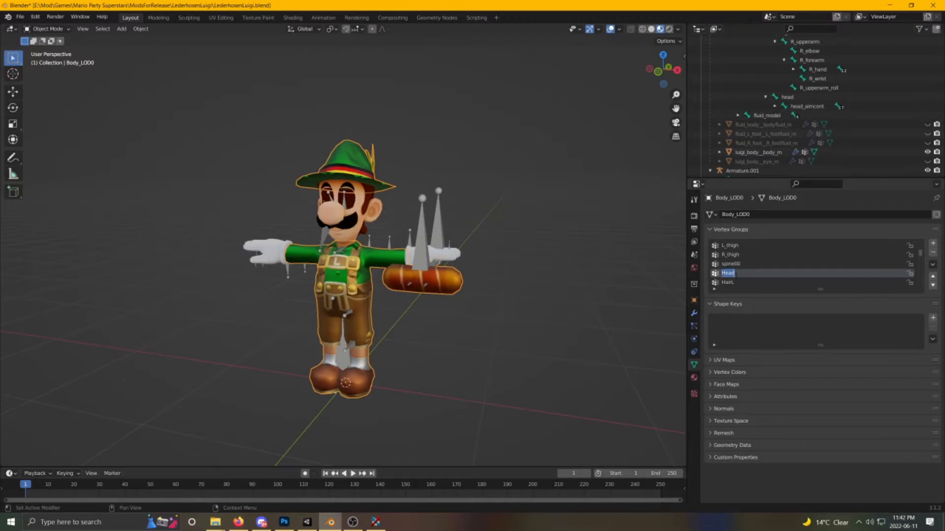
type("head_aimcont")
- Examine the HairL and HairR vertex groups of Body_LOD0 in Edit Mode
scroll(725, 258, "down", 2)
left_click(736, 266)
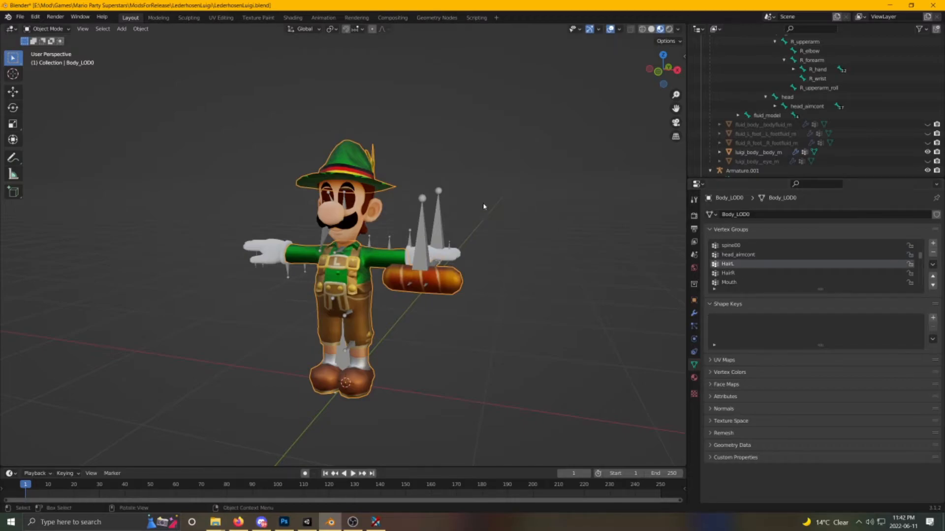
key("Tab")
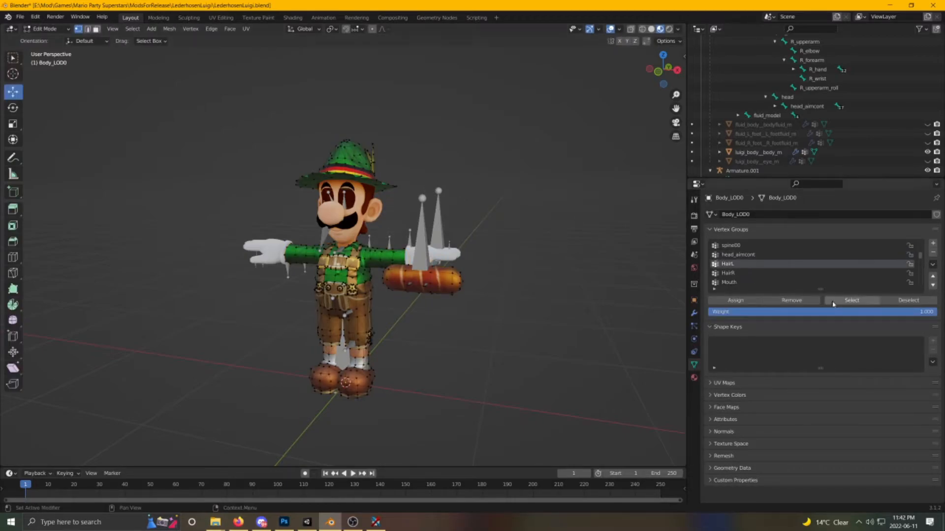
middle_click_drag(502, 232, 389, 236)
left_click(742, 275)
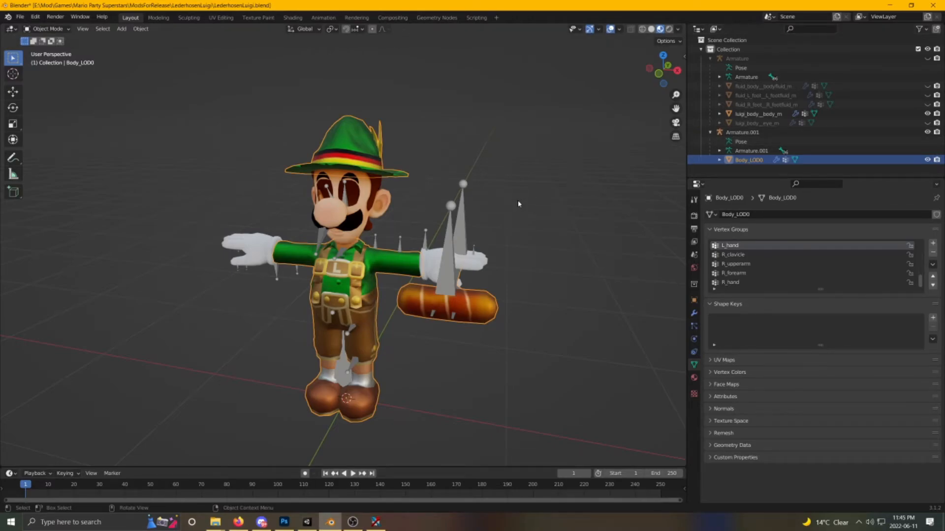
- Clear Body_LOD0's parent while keeping its transformation, and delete the Armature.001 hierarchy
key("alt+p")
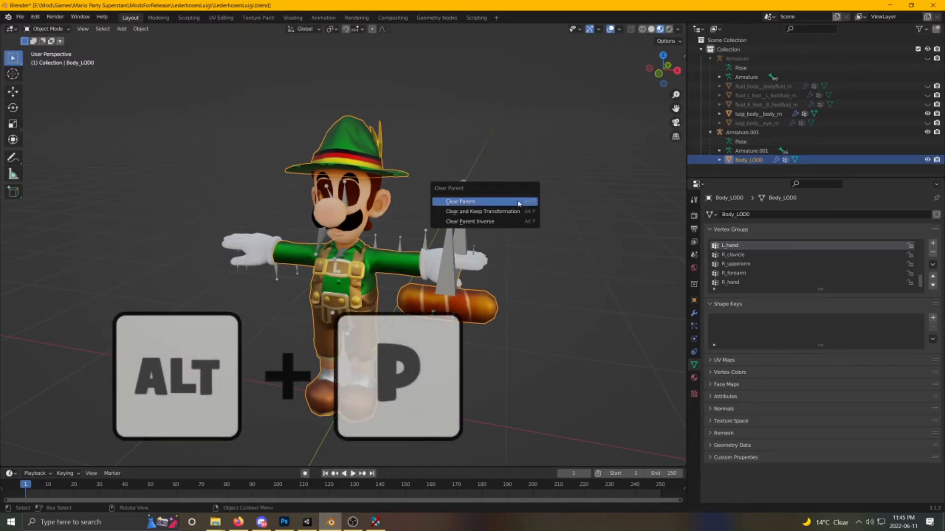
left_click(516, 211)
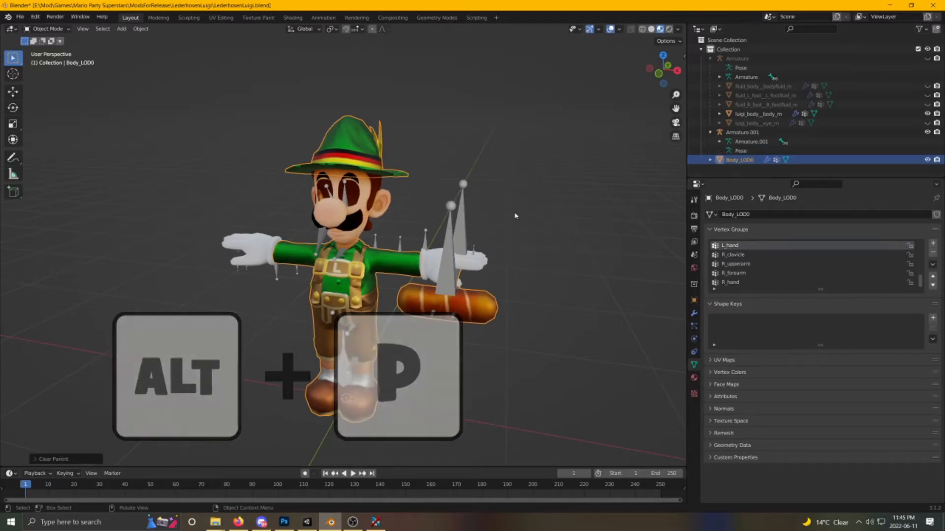
left_click(741, 132)
right_click(709, 133)
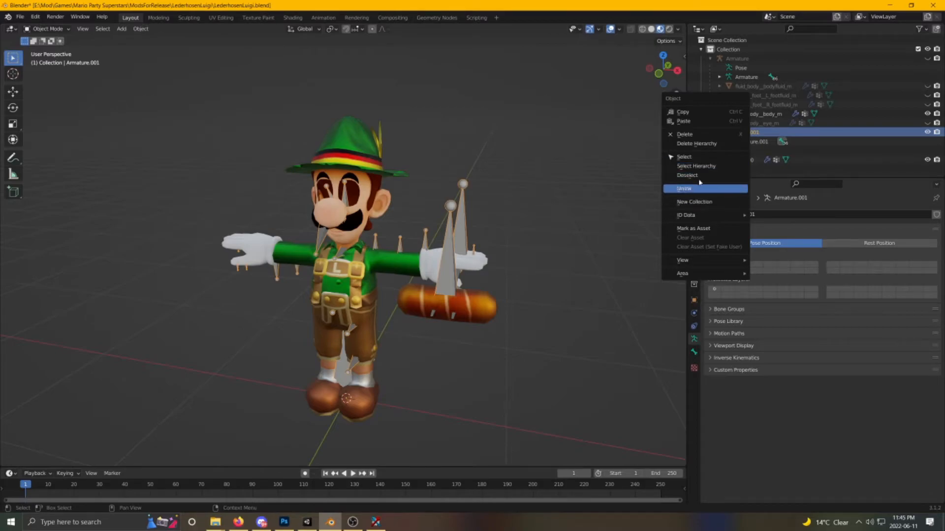
left_click(704, 145)
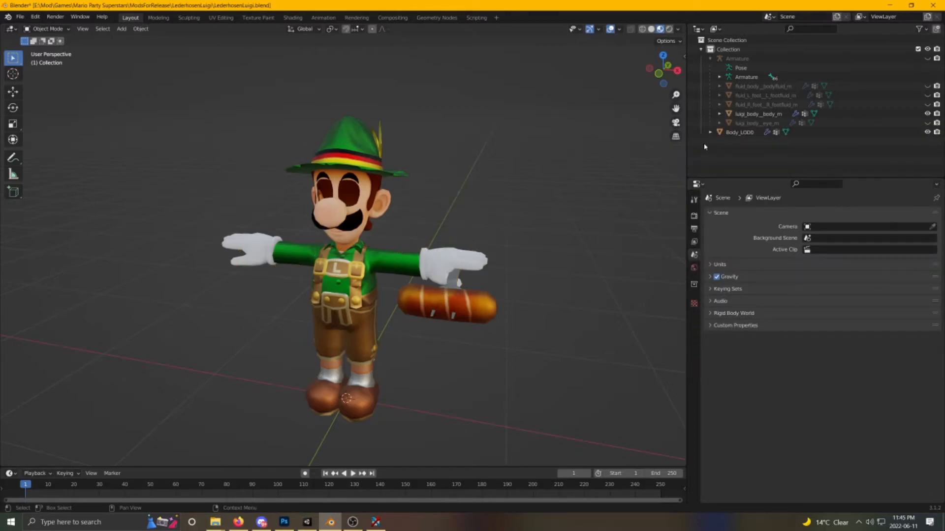
- Unhide the original Armature and view it together with the Body_LOD0 mesh
left_click(727, 133)
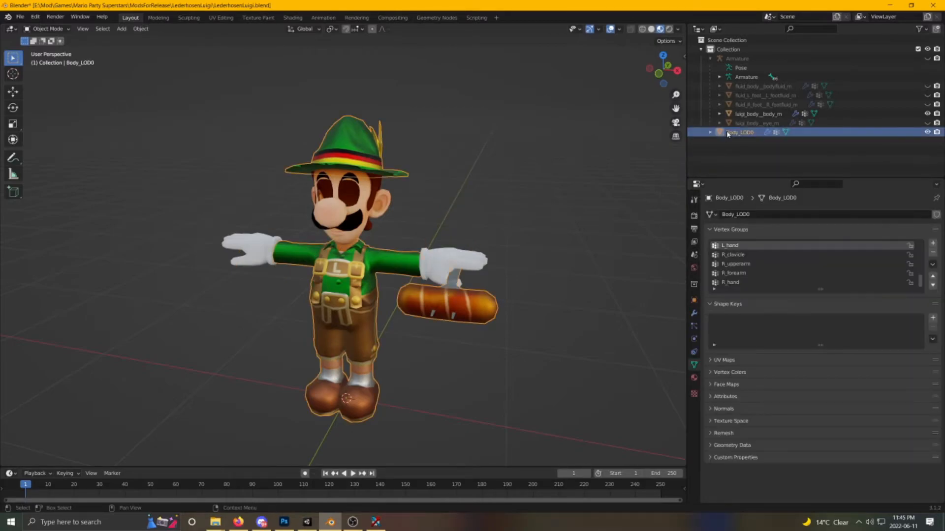
left_click(927, 59)
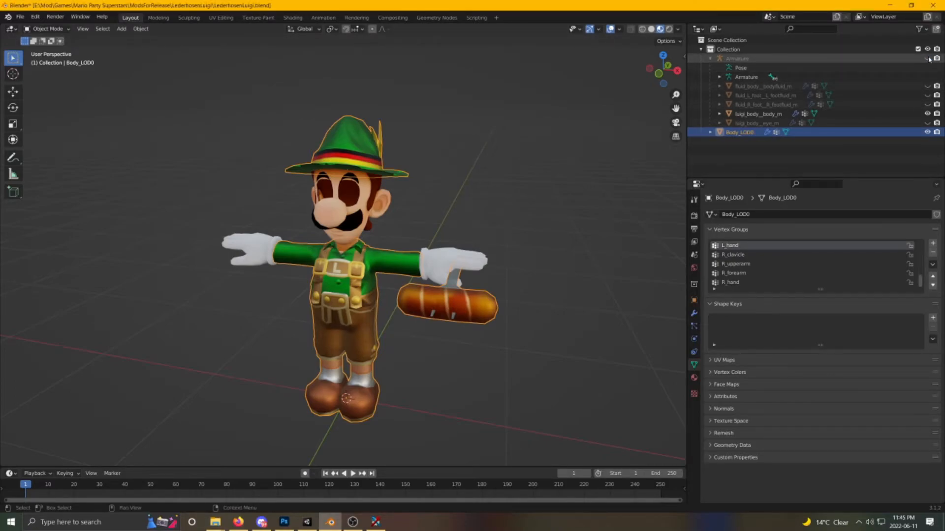
left_click(927, 59)
middle_click_drag(432, 158, 496, 131)
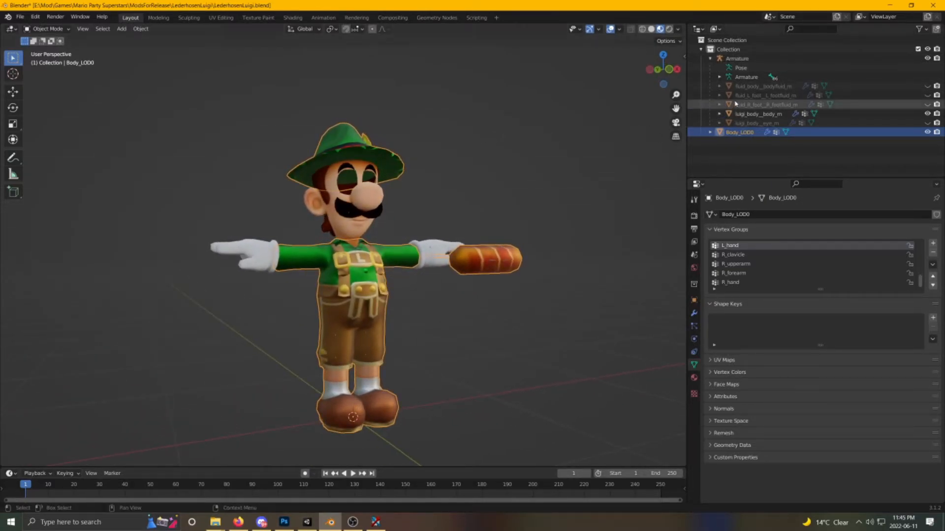
- Parent Body_LOD0 to the original Armature using Object (Keep Transform), and leave only the mesh selected
left_click(737, 132)
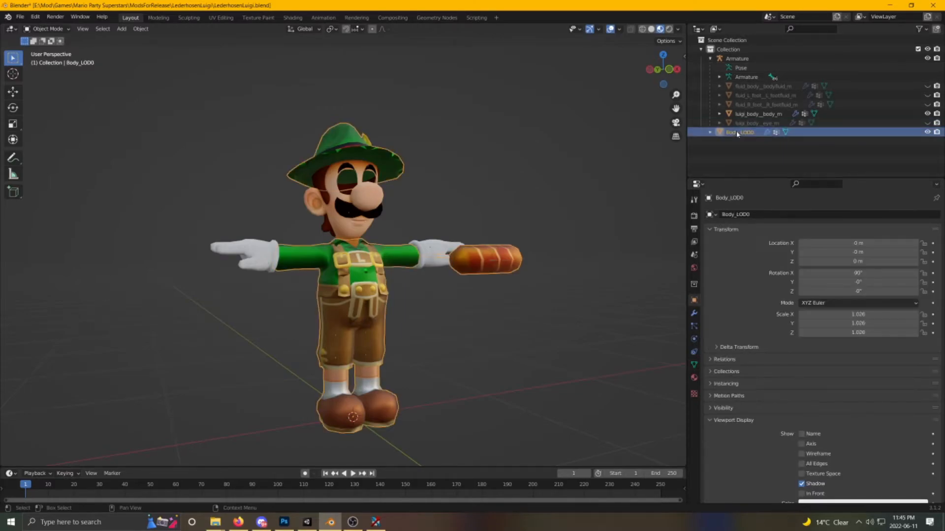
left_click(743, 59, "shift")
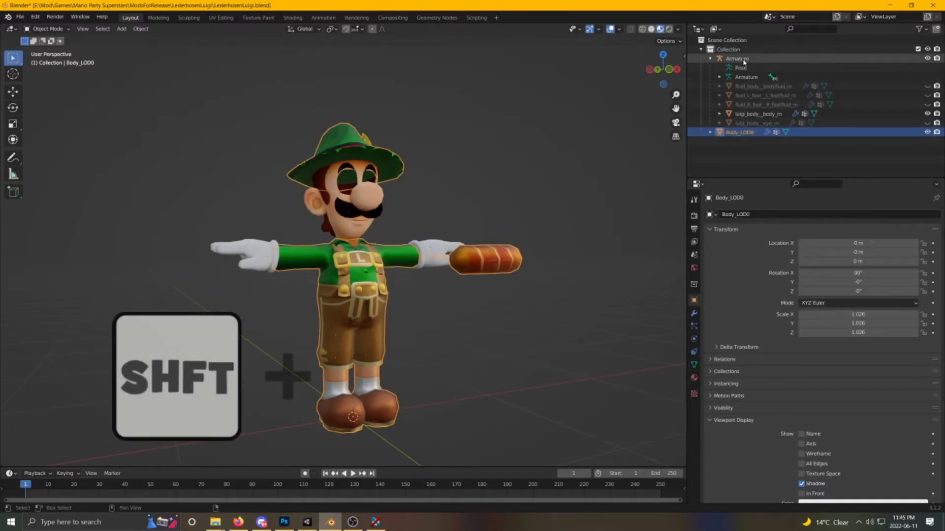
middle_click_drag(540, 185, 501, 203)
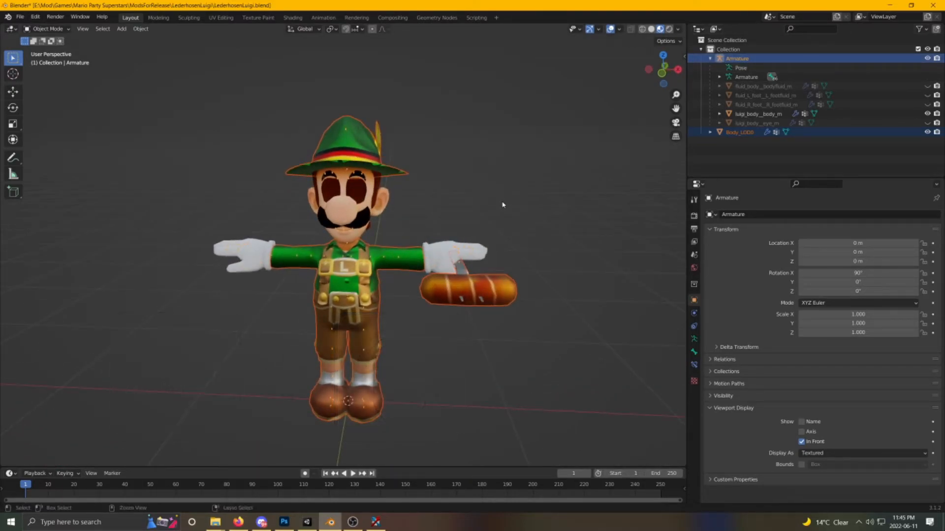
key("ctrl+p")
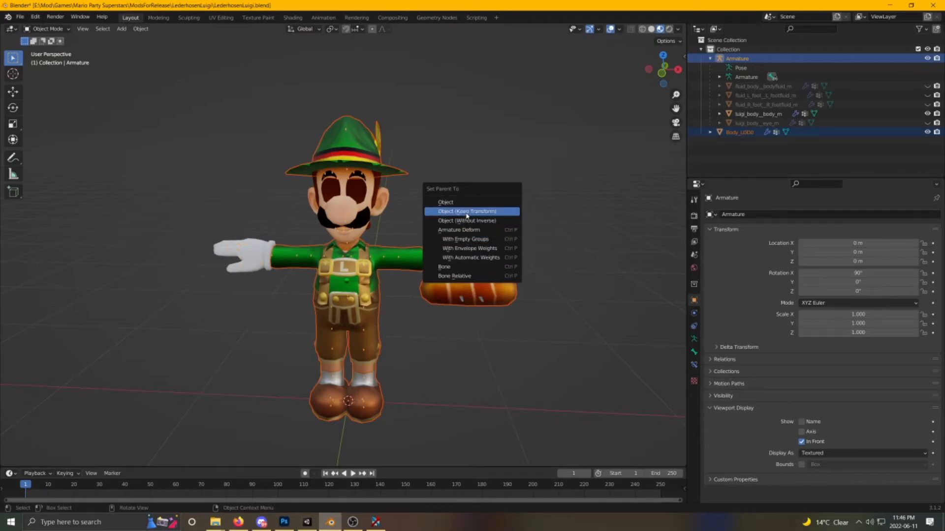
left_click(466, 212)
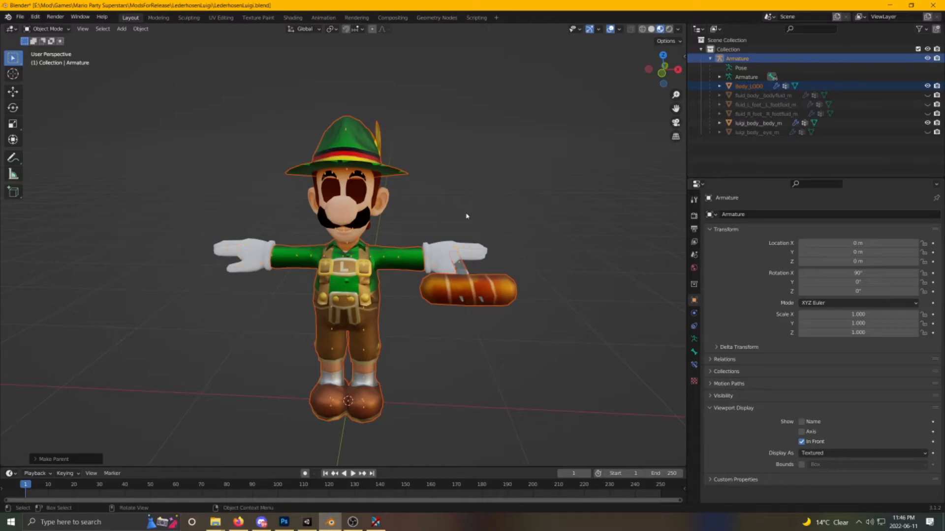
left_click(749, 86)
middle_click_drag(511, 221, 498, 231)
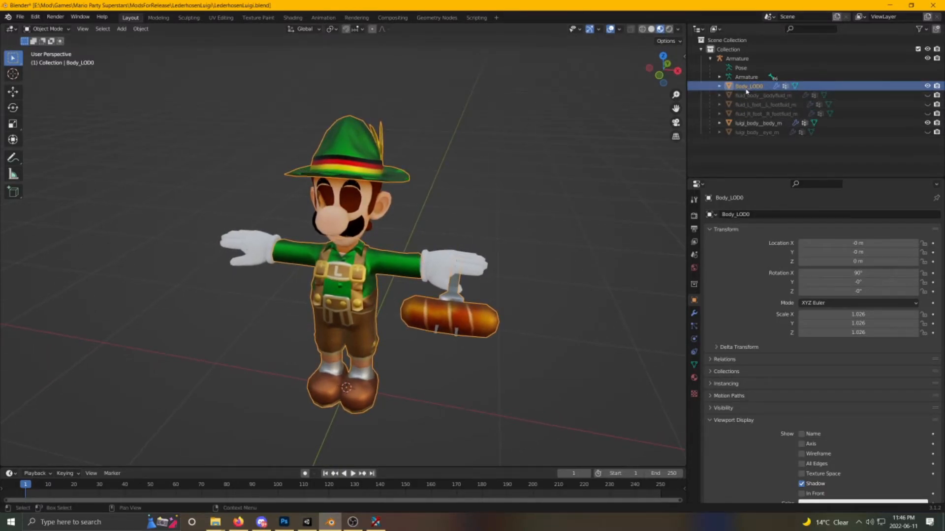
- Set the original Armature as the target object of Body_LOD0's Armature.001 modifier
left_click(695, 313)
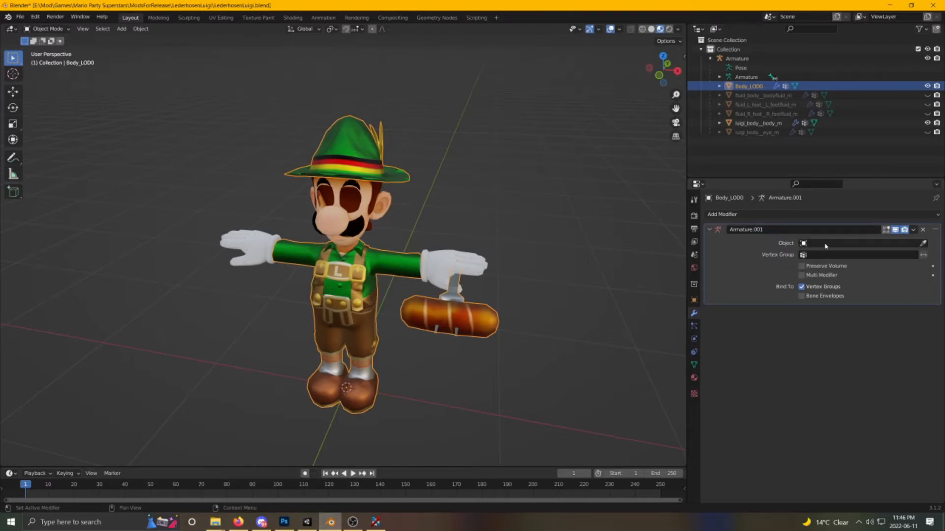
left_click(825, 244)
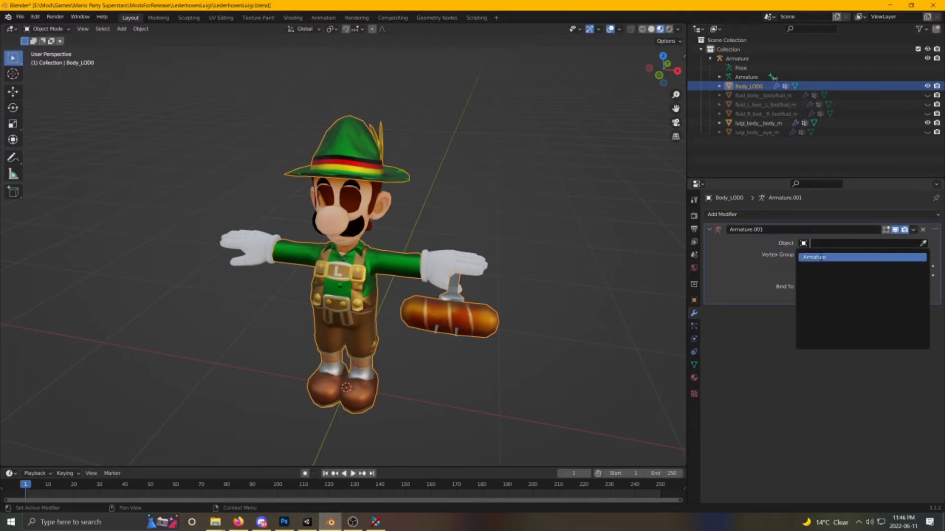
left_click(823, 258)
middle_click_drag(394, 302, 510, 270)
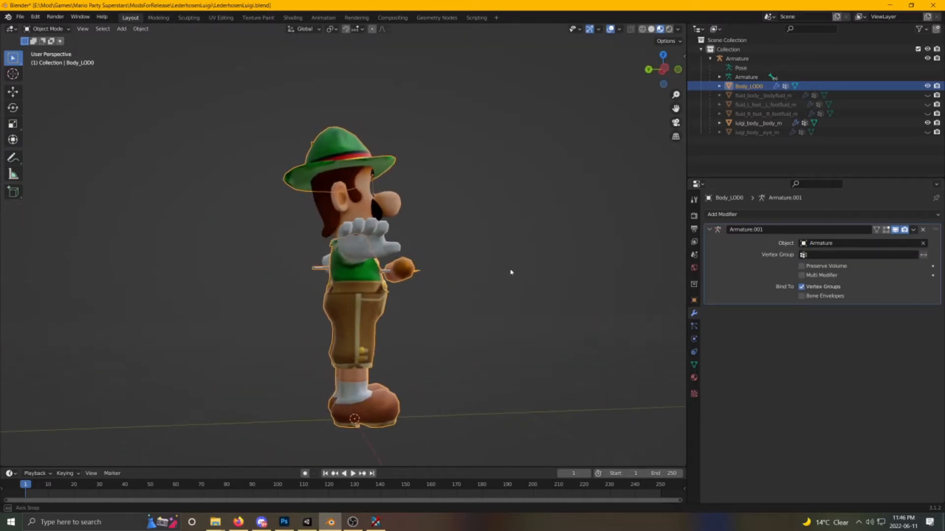
- Put the Armature into Pose Mode and test-rotate the R_thigh bone to check the leg's deformation
left_click(737, 59)
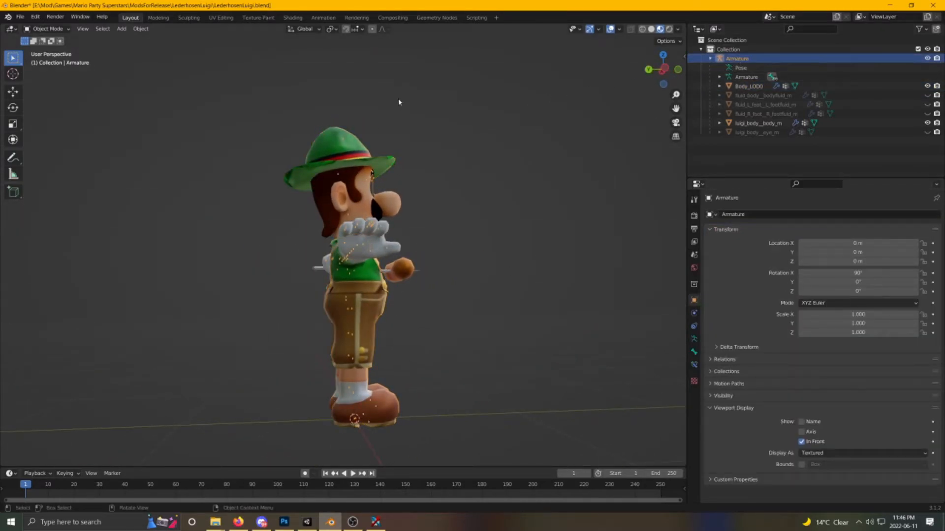
left_click(59, 29)
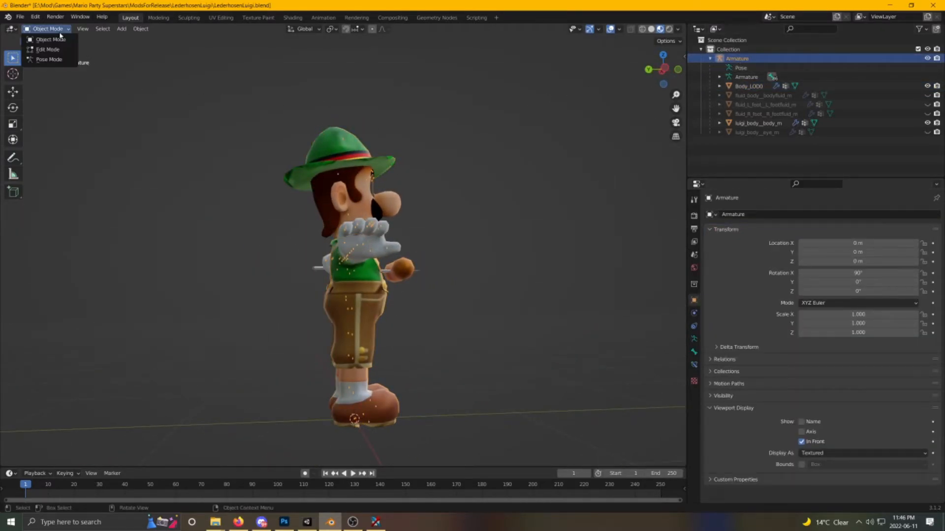
left_click(47, 61)
middle_click_drag(393, 234, 496, 255)
scroll(415, 253, "up", 3)
left_click(402, 220)
middle_click_drag(402, 220, 458, 232)
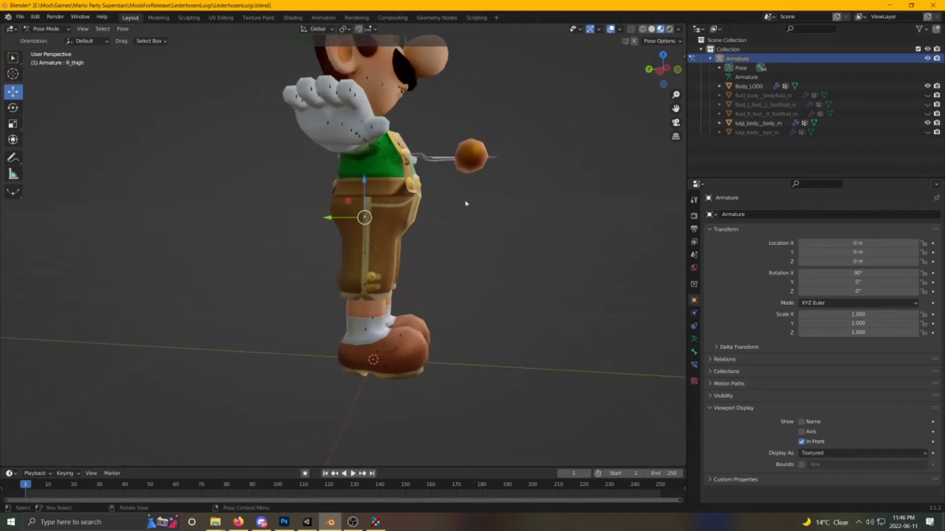
key("r")
left_click(420, 259)
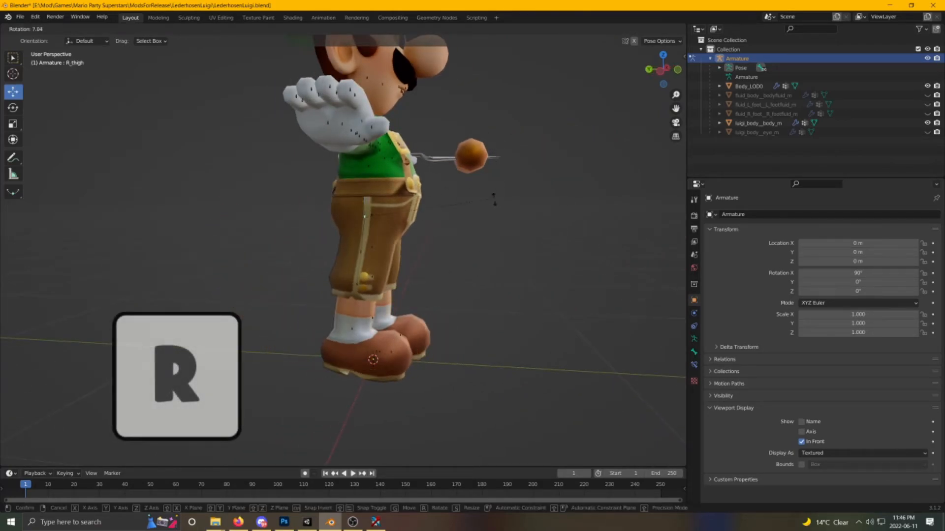
- Test-rotate the L_thigh bone and undo the rotation
middle_click_drag(420, 260, 487, 177)
scroll(406, 248, "up", 3)
left_click(446, 242)
key("r")
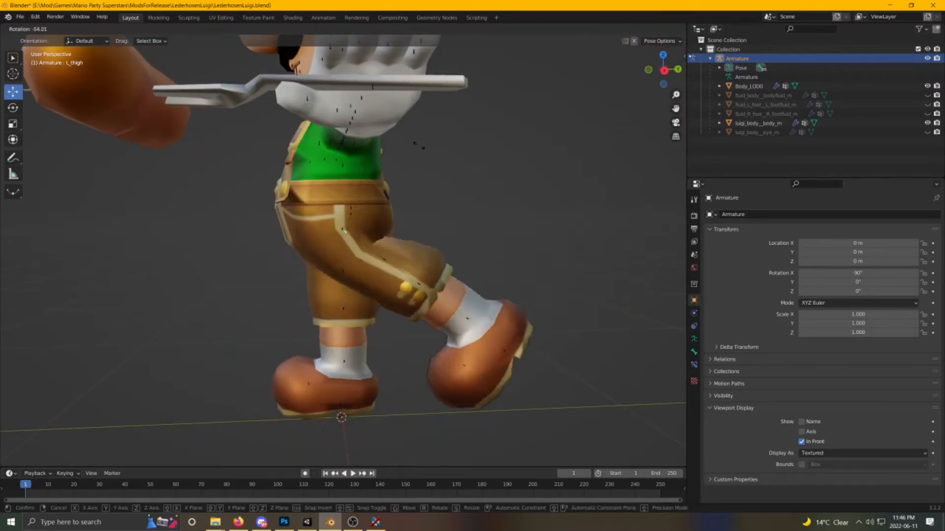
left_click(494, 263)
key("ctrl+z")
- Test-rotate the spine00 bone to check how the torso follows
left_click(346, 168)
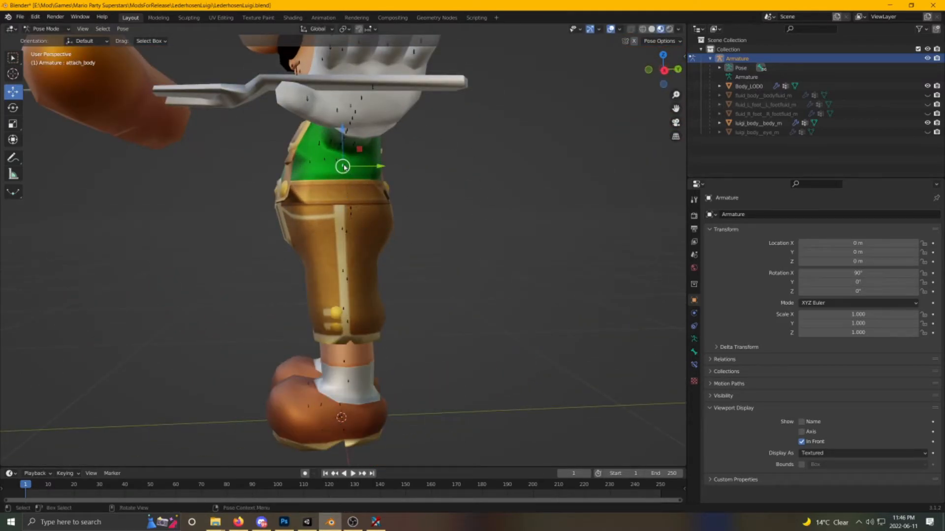
left_click(352, 209)
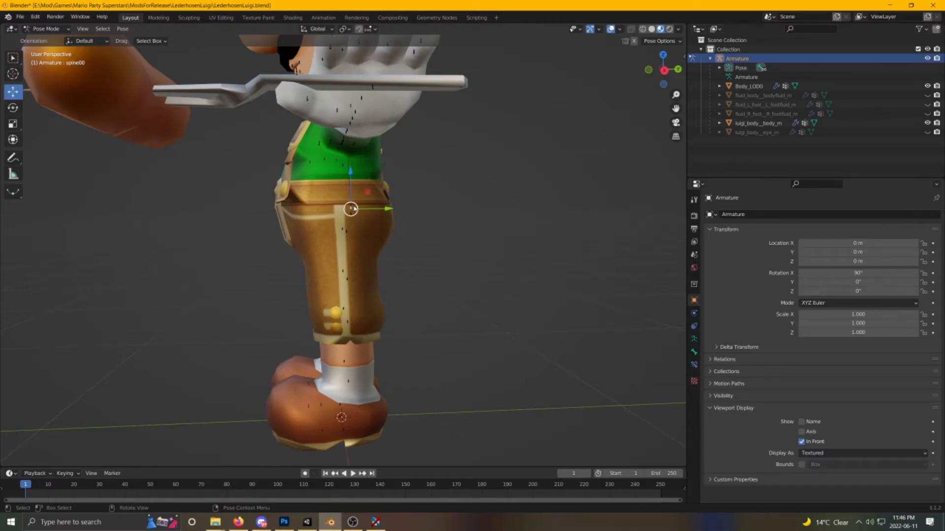
key("r")
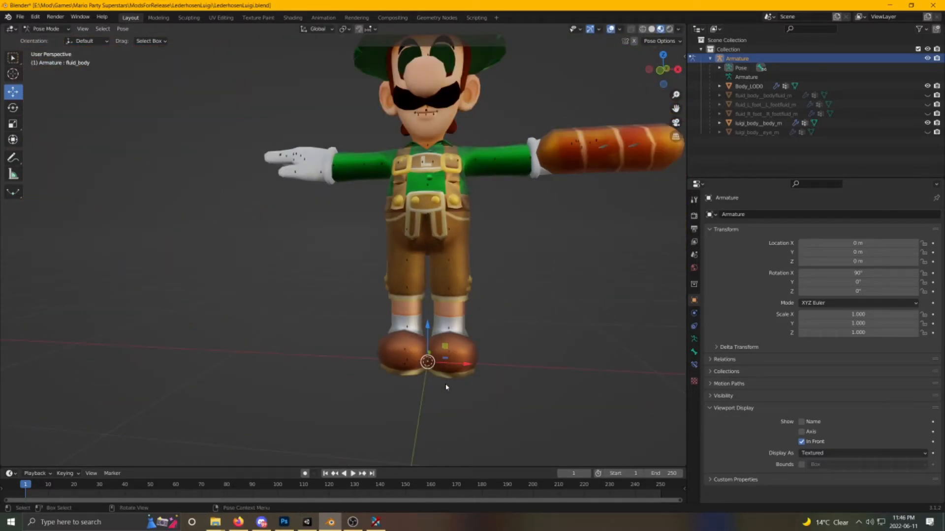
- Move the NOcha_pos bone along the X axis to test the whole model, and undo the move
left_click(428, 362)
left_click(428, 363)
scroll(428, 327, "down", 4)
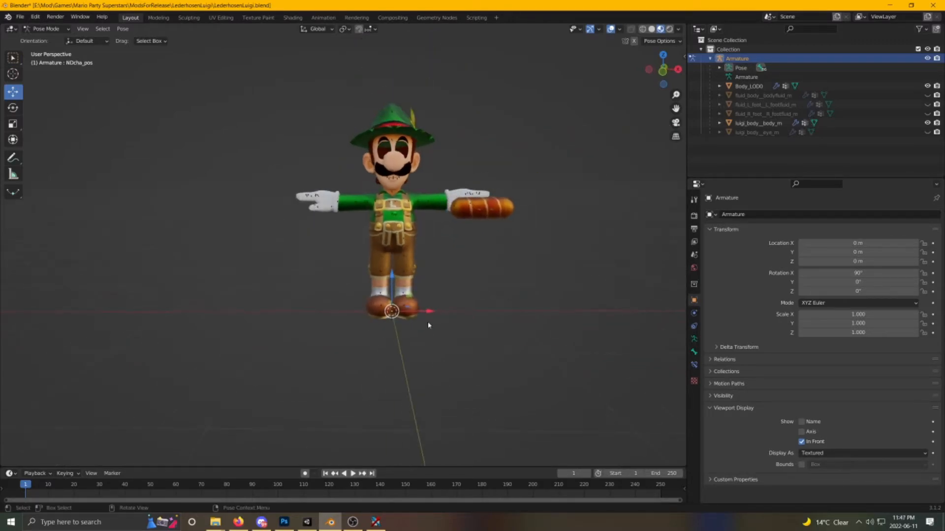
left_click_drag(428, 313, 297, 292)
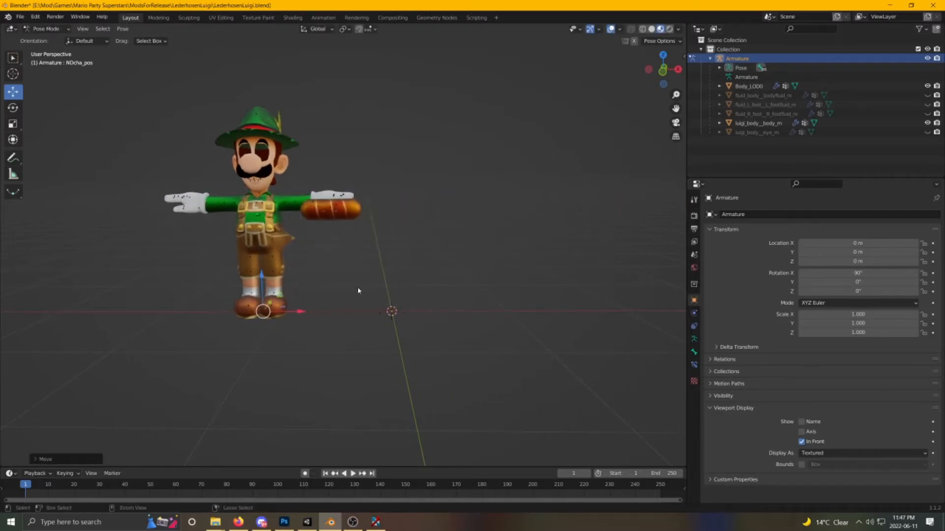
key("ctrl+z")
- Test-rotate a bone in the model's right arm and undo the rotation
scroll(401, 291, "up", 2)
middle_click_drag(401, 291, 386, 320)
scroll(373, 341, "up", 3)
left_click(354, 266)
middle_click_drag(354, 267, 381, 247)
left_click(378, 250)
key("r")
left_click(330, 298)
key("ctrl+z")
- Try rotating the R_hand bone to check the glove's deformation, cancel the rotation and deselect the bone
mouse_move(294, 269)
middle_mouse_down()
mouse_move(310, 265)
mouse_move(291, 254)
middle_mouse_up()
left_click(295, 250)
key("r")
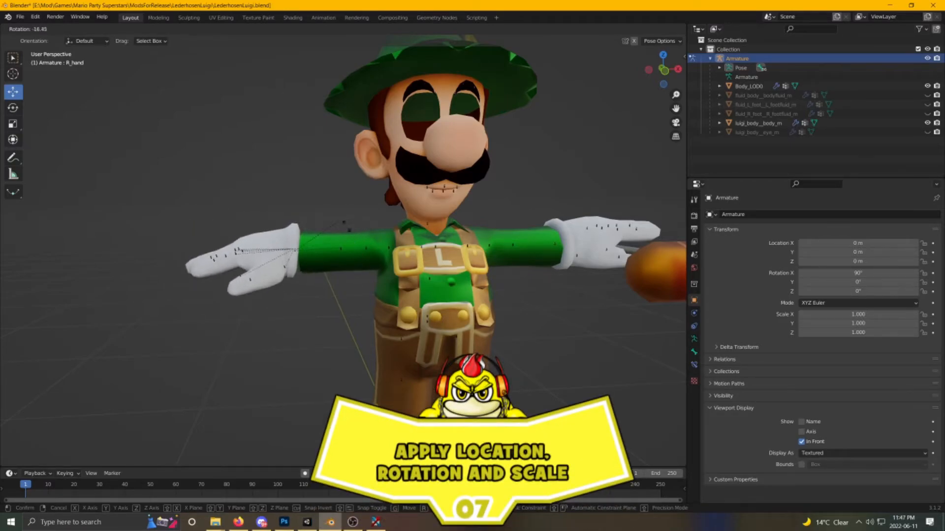
key("Escape")
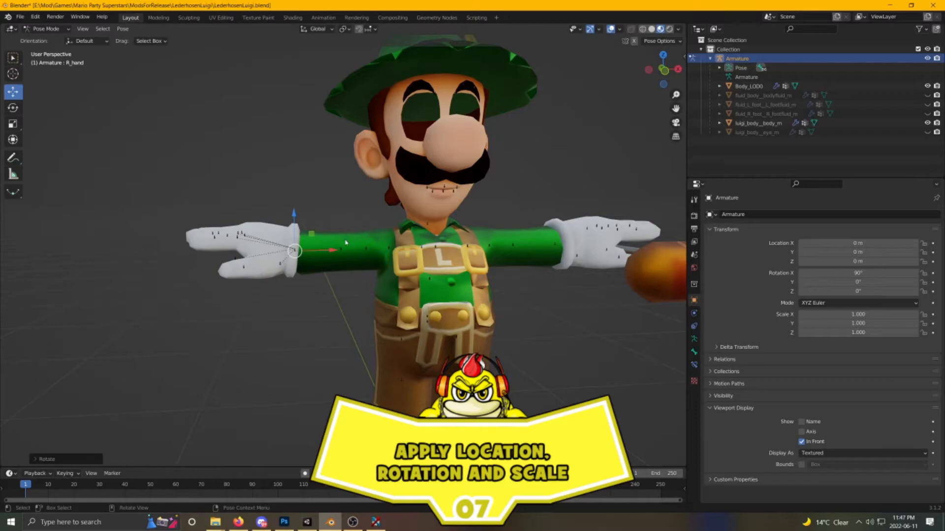
middle_click_drag(338, 282, 294, 256)
left_click(293, 257)
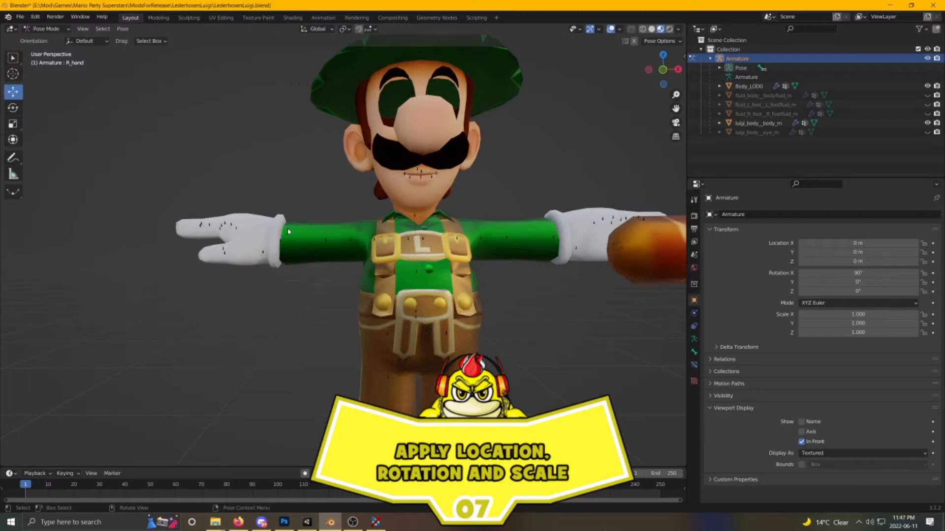
- Return to Object Mode, apply the Armature's location and show its transform values in the viewport
left_click(47, 29)
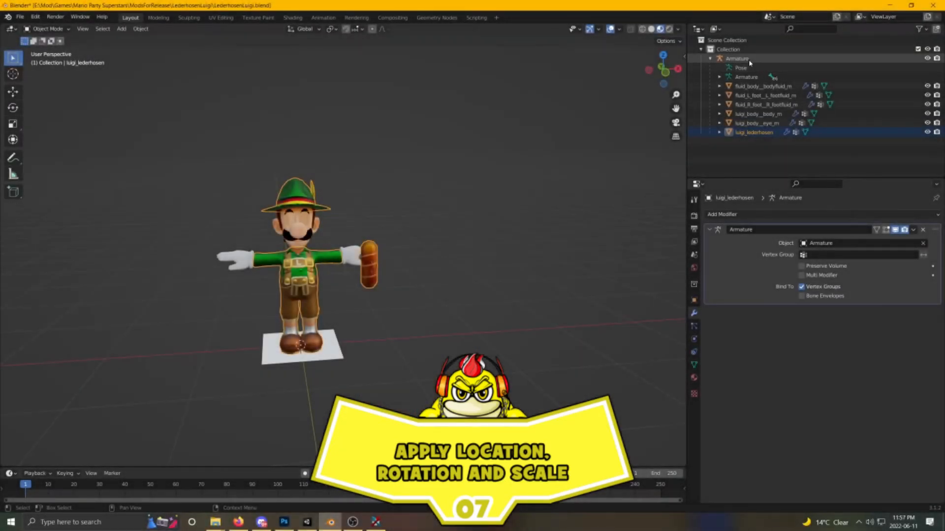
left_click(748, 59)
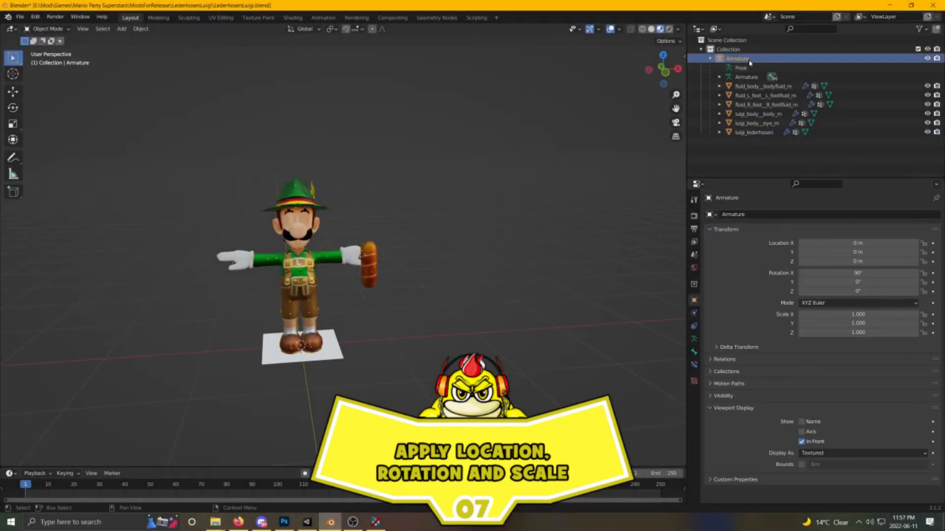
left_click(141, 28)
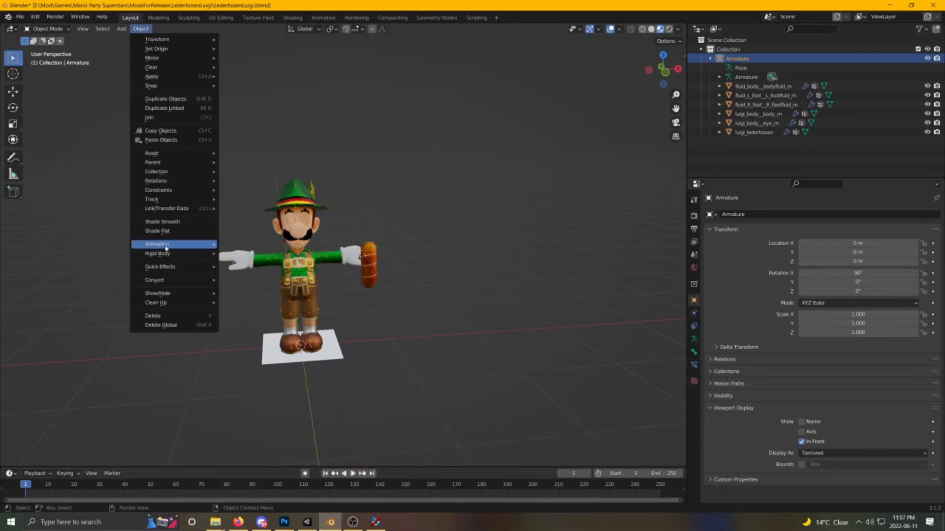
mouse_move(192, 84)
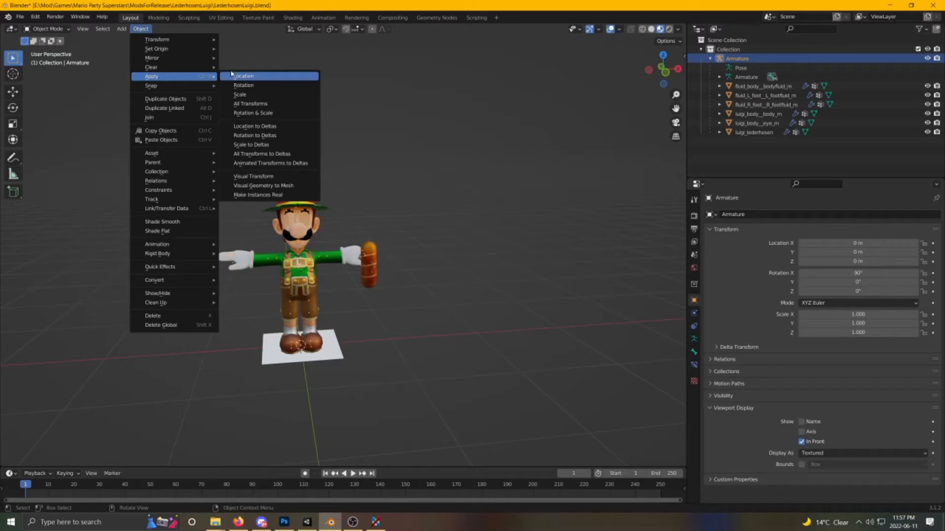
left_click(239, 76)
key("n")
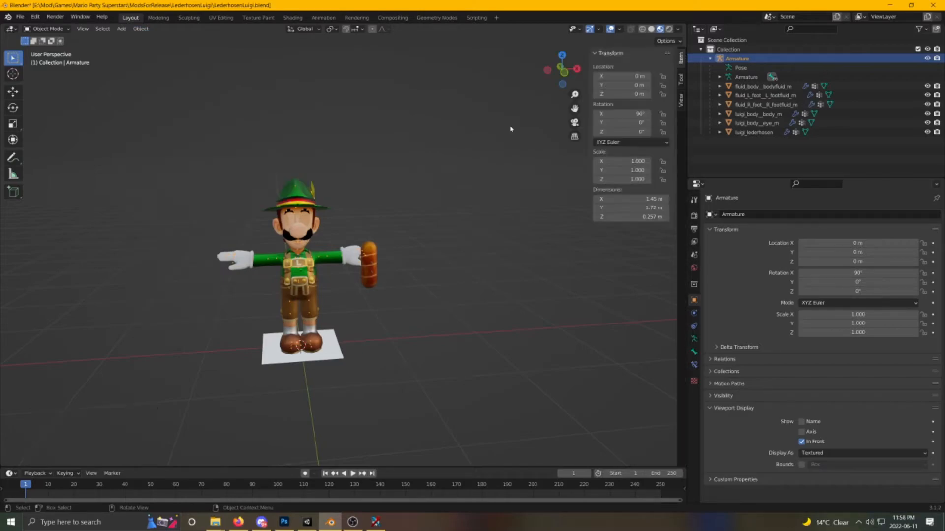
- Apply the Armature's rotation and scale
left_click(141, 29)
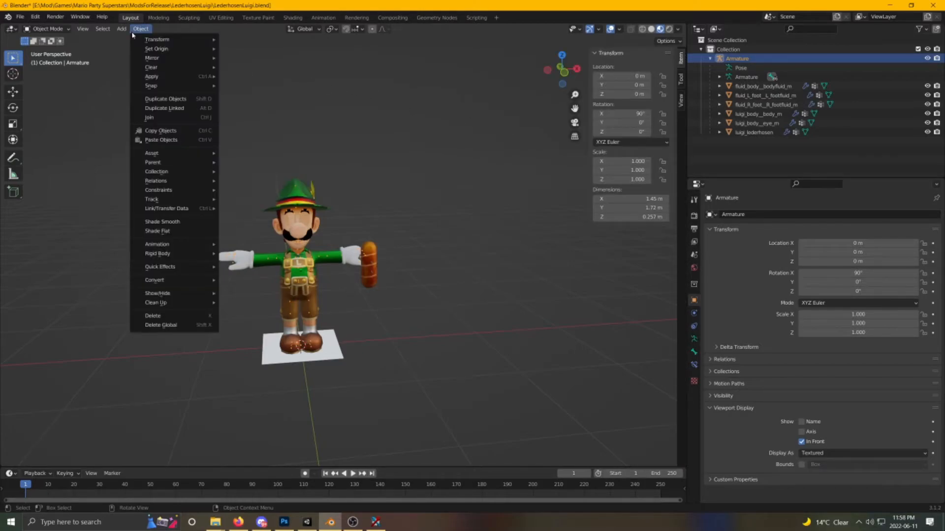
mouse_move(154, 75)
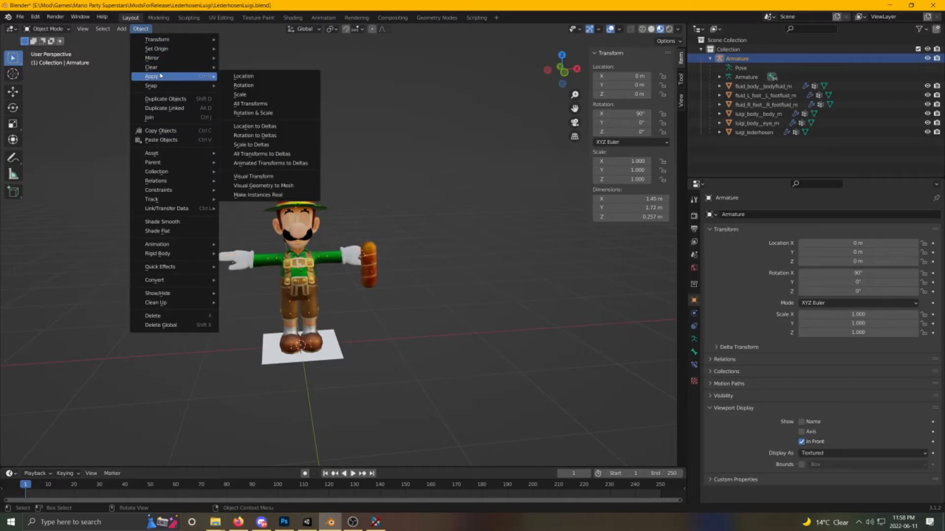
left_click(239, 85)
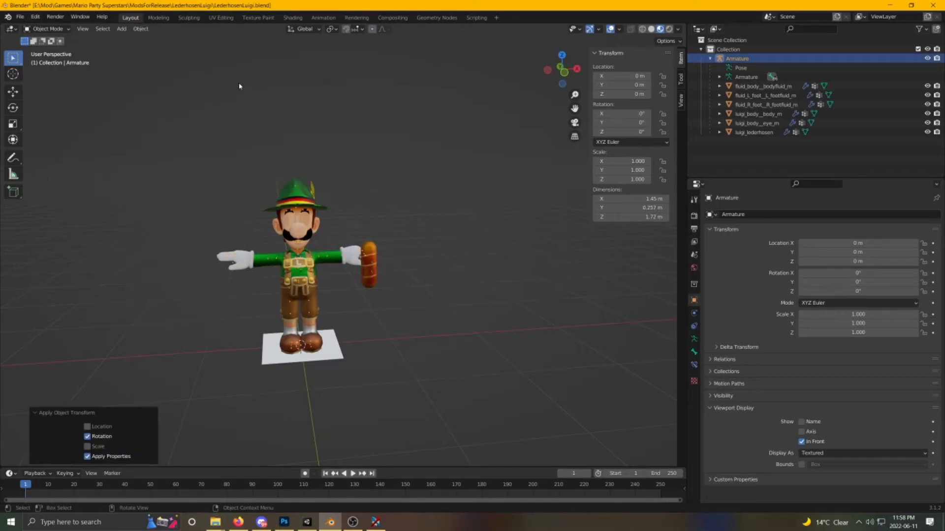
left_click(141, 29)
mouse_move(153, 76)
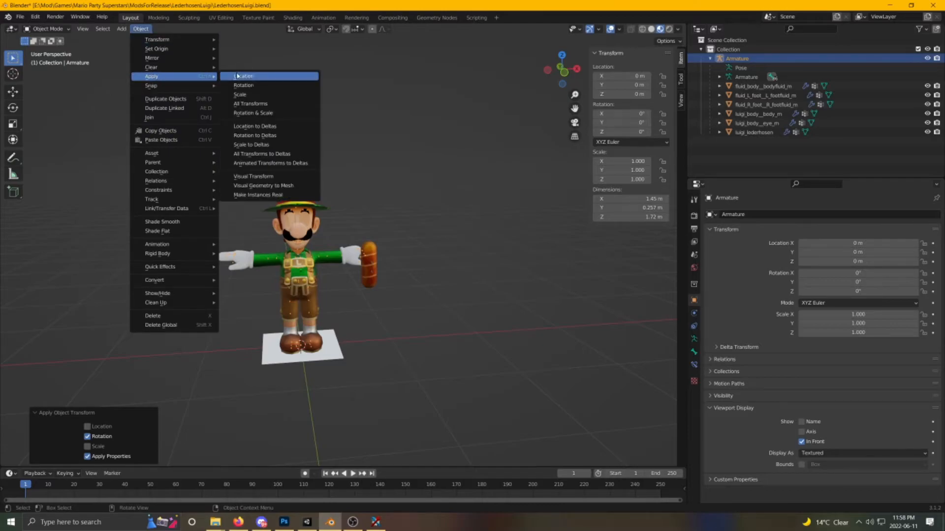
left_click(254, 96)
- Apply location, rotation and scale to all meshes from fluid_body__bodyfluid_m through luigi_lederhosen, and deselect them
left_click(758, 87)
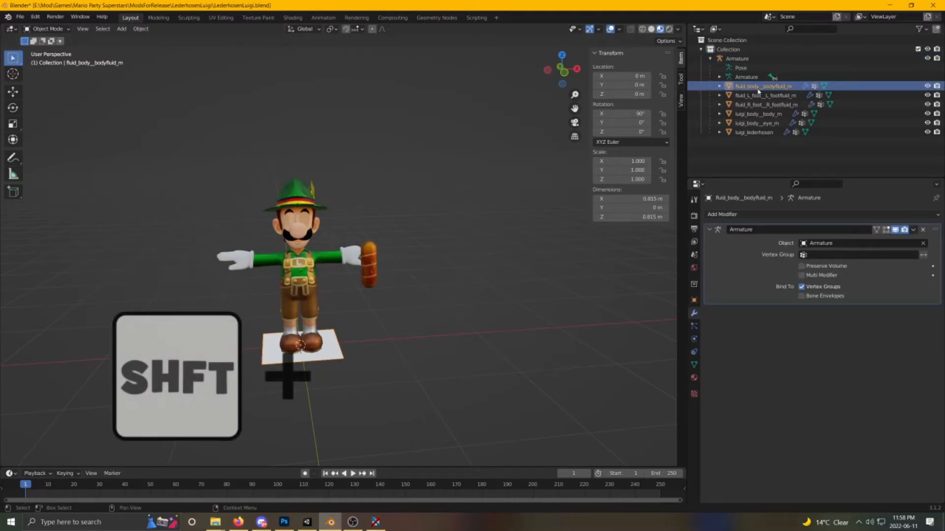
left_click(690, 132, "shift")
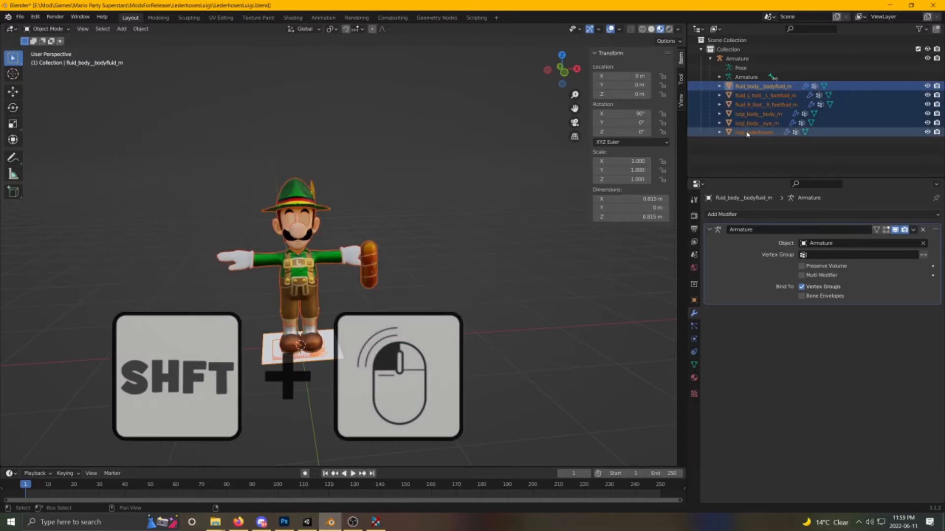
left_click(141, 29)
mouse_move(158, 76)
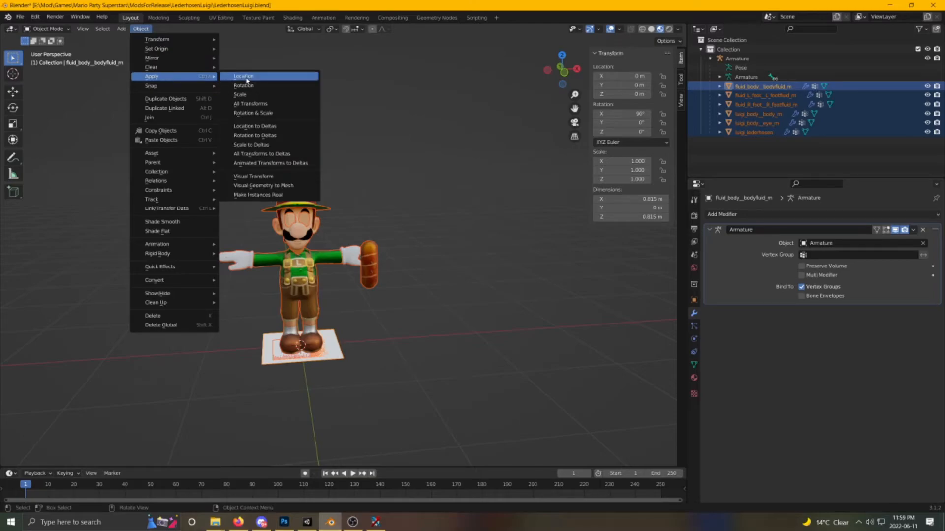
left_click(238, 78)
left_click(141, 29)
mouse_move(158, 76)
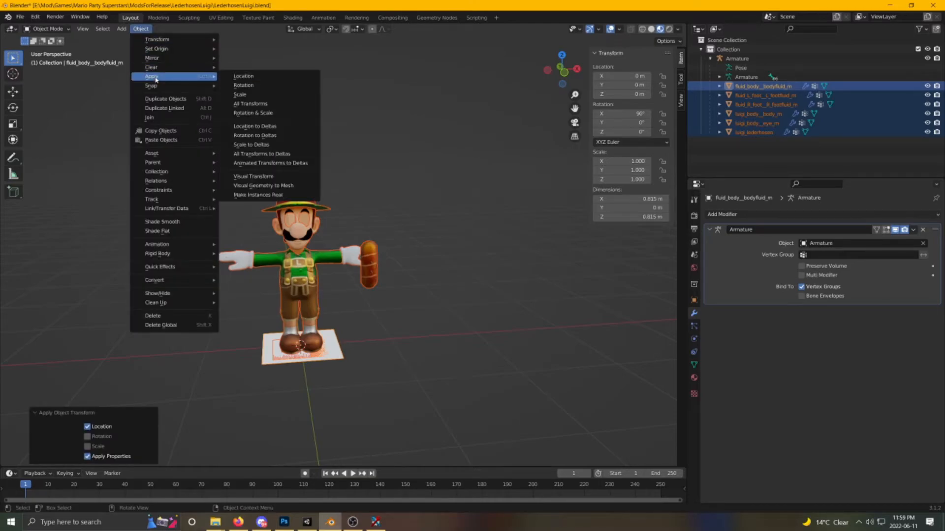
left_click(259, 113)
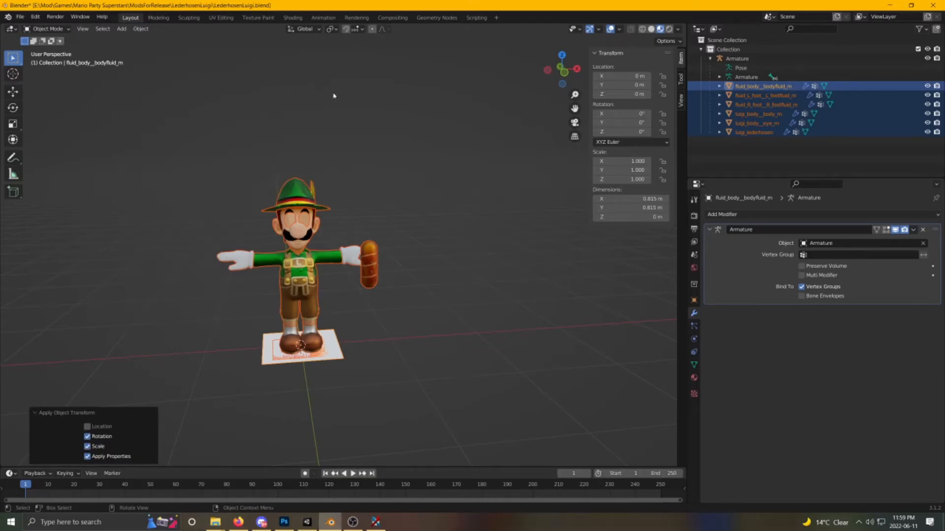
left_click(405, 173)
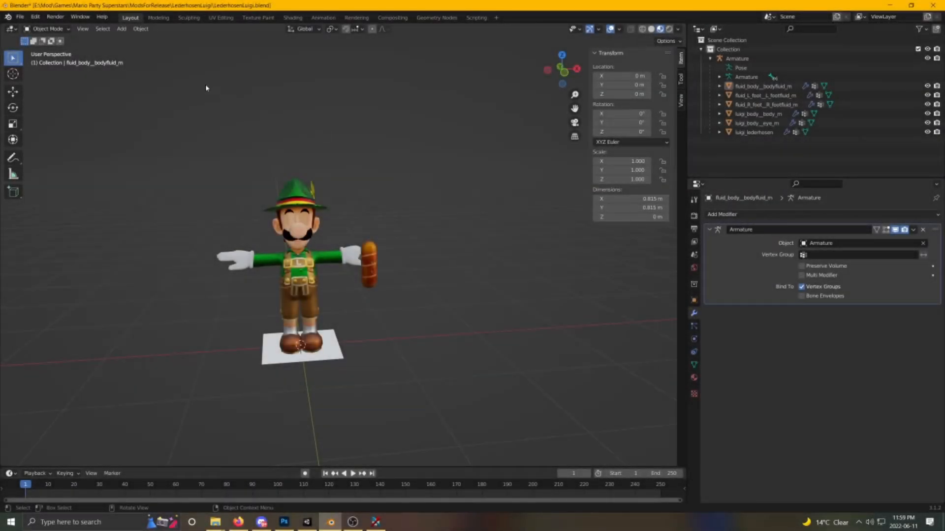
- Save the Blender file and open the export options for the rigged model
left_click(19, 16)
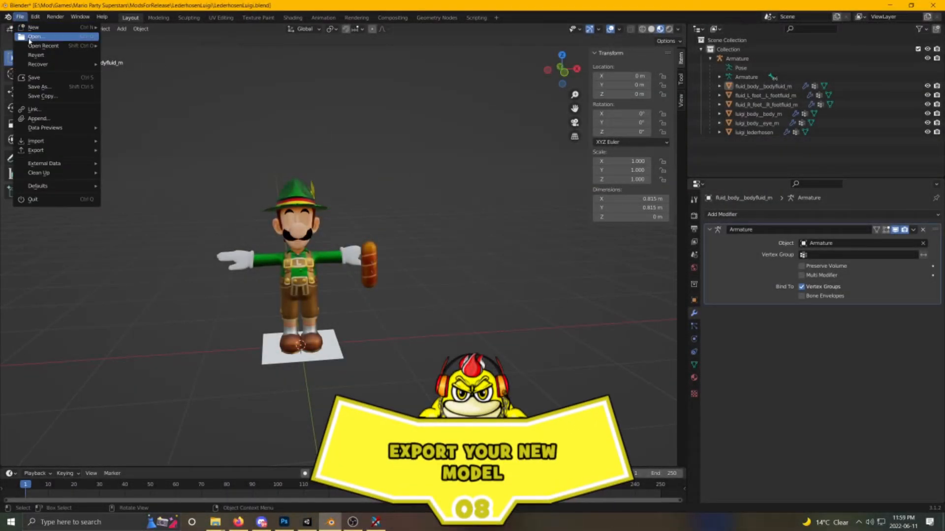
left_click(34, 78)
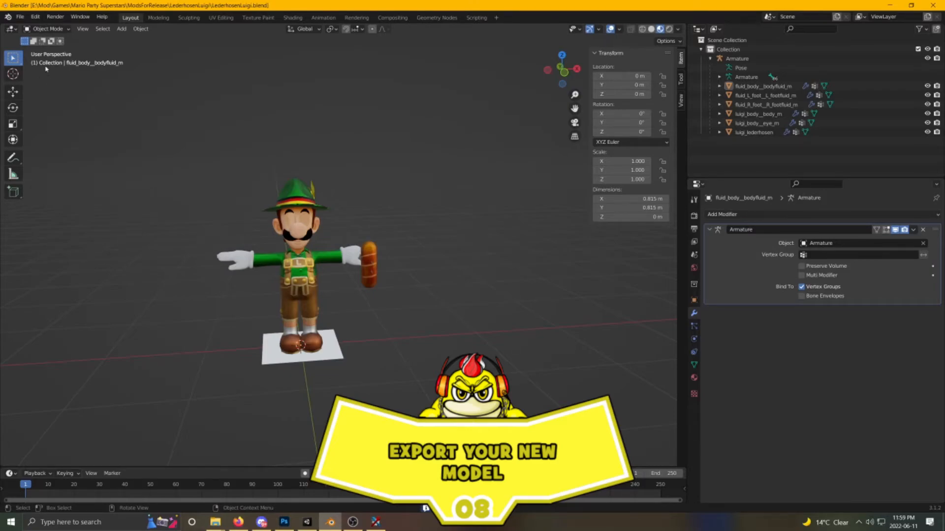
left_click(26, 20)
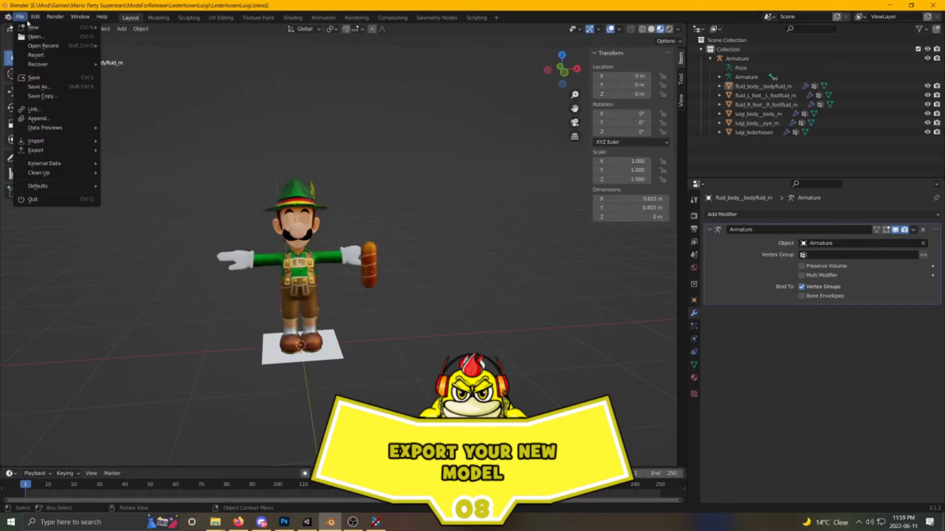
mouse_move(39, 156)
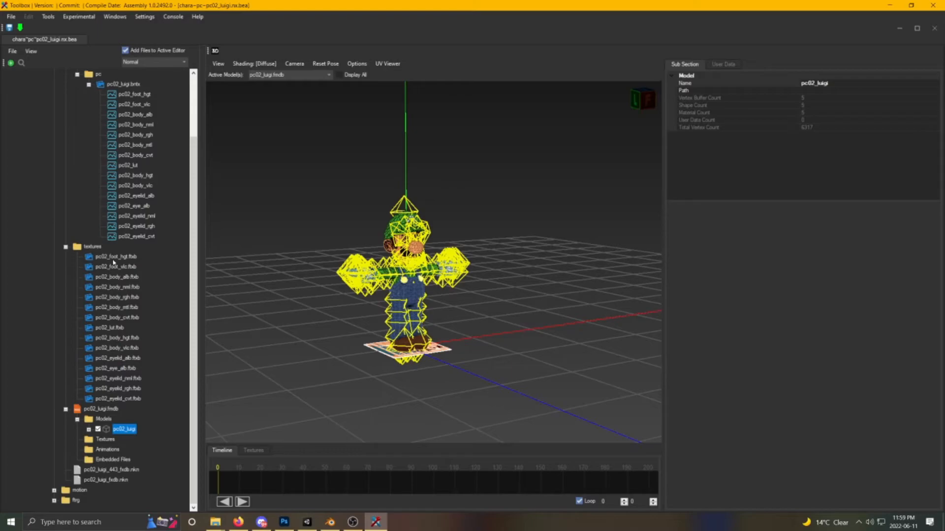
- In Toolbox, start replacing the pc02_luigi model with LederhosenLuigi.dae from the NewExport folder, accepting the default general import settings
left_click(122, 288)
scroll(131, 315, "up", 2)
scroll(131, 317, "down", 2)
left_click(126, 430)
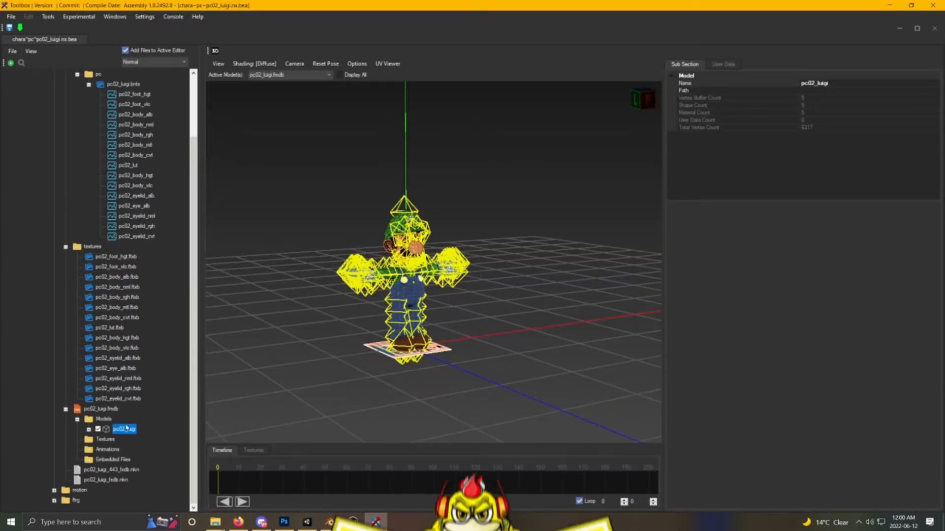
right_click(127, 429)
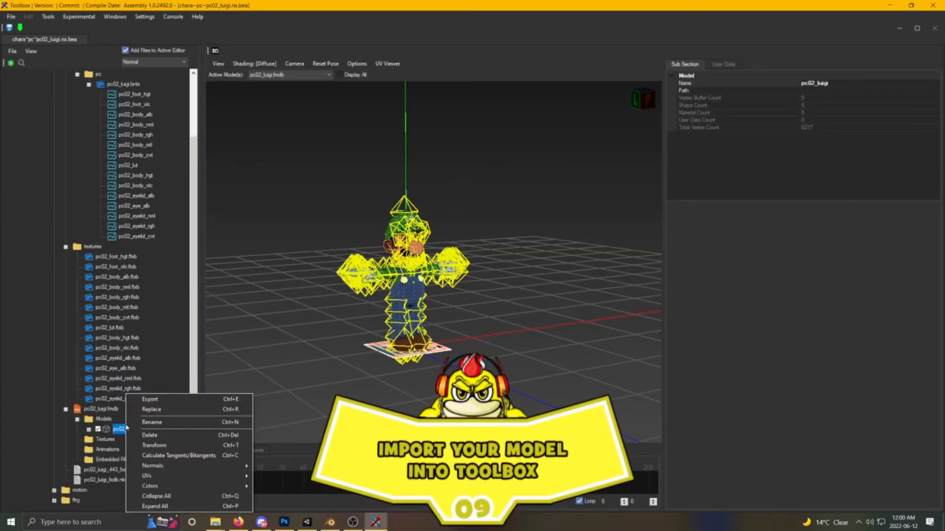
left_click(149, 414)
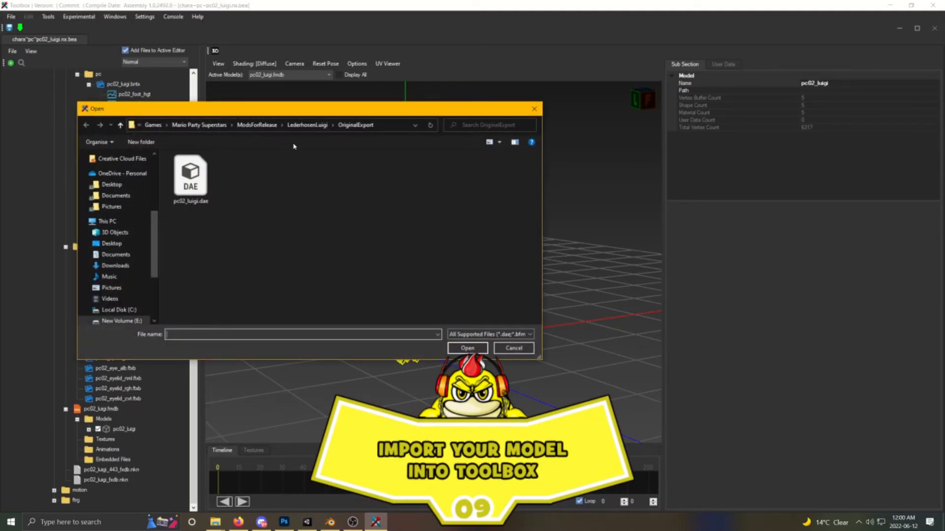
left_click(307, 125)
double_click(207, 180)
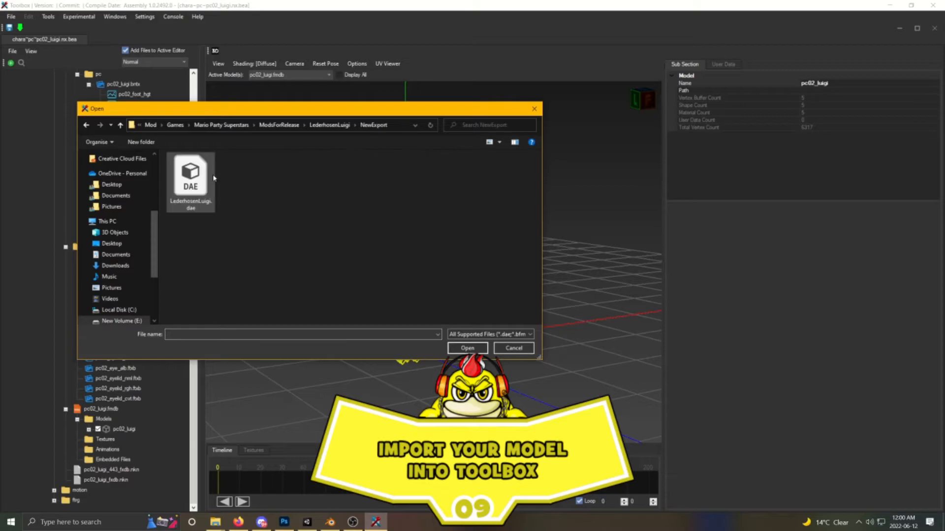
double_click(196, 180)
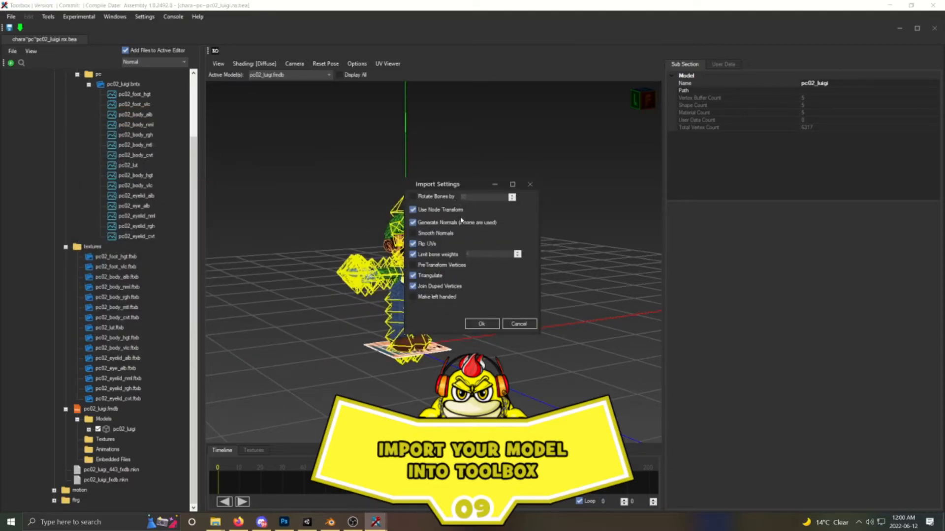
left_click(478, 324)
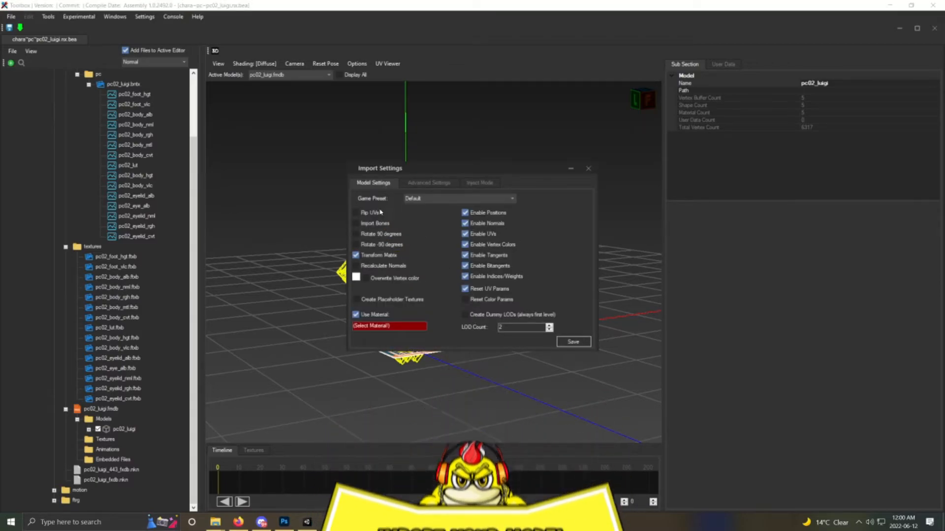
- Disable Use Material, enable Keep Original Skin Count alongside Map Original Materials, and complete the model import
left_click(357, 315)
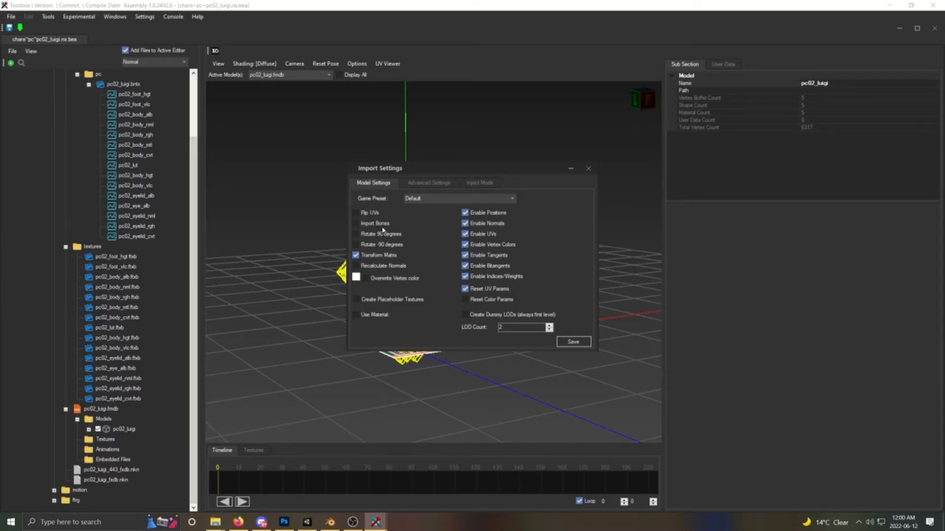
left_click(478, 184)
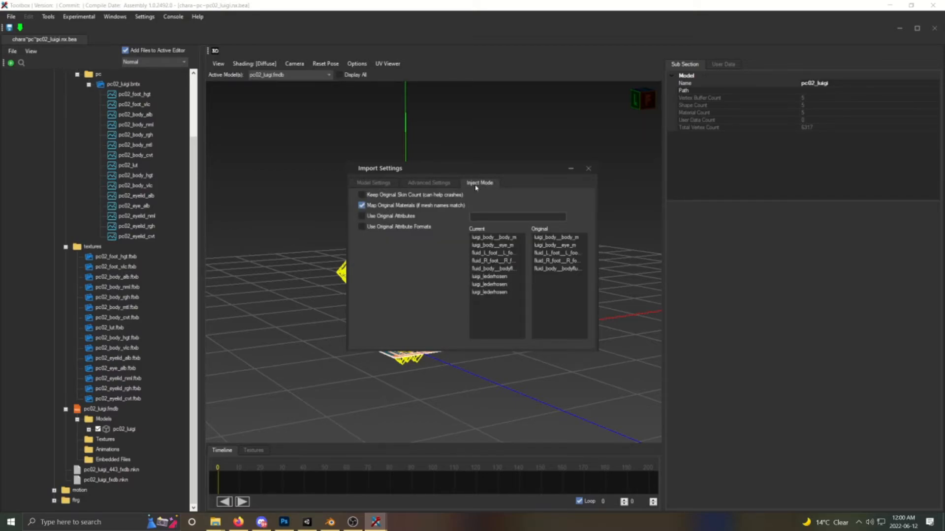
left_click(399, 199)
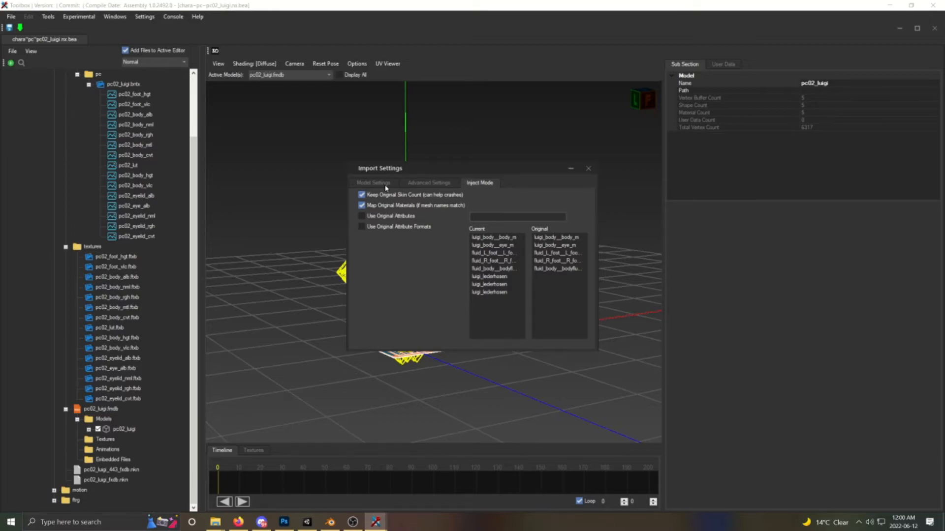
left_click(385, 186)
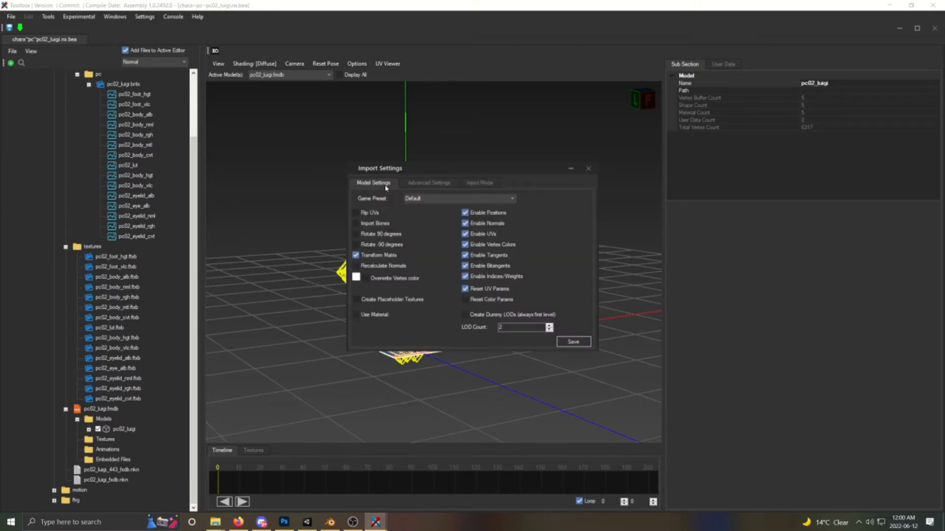
left_click(581, 343)
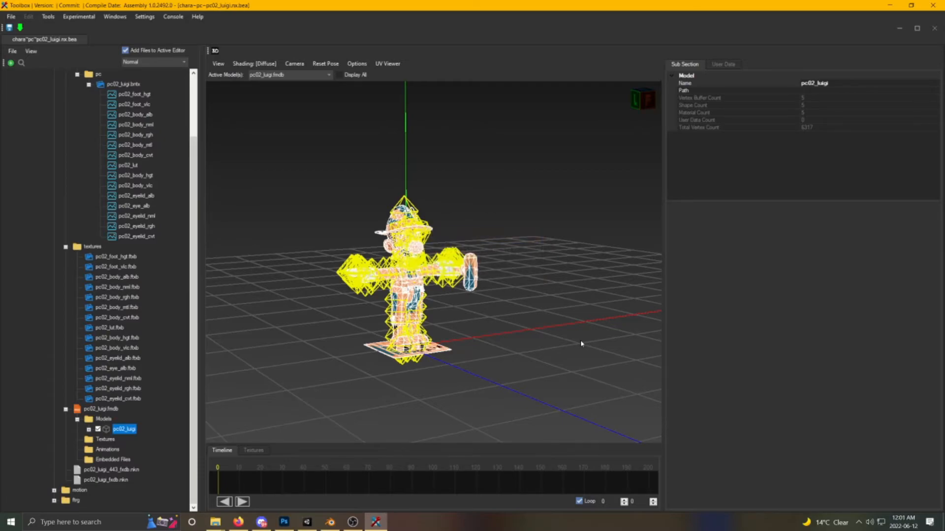
right_click_drag(479, 318, 51, 318)
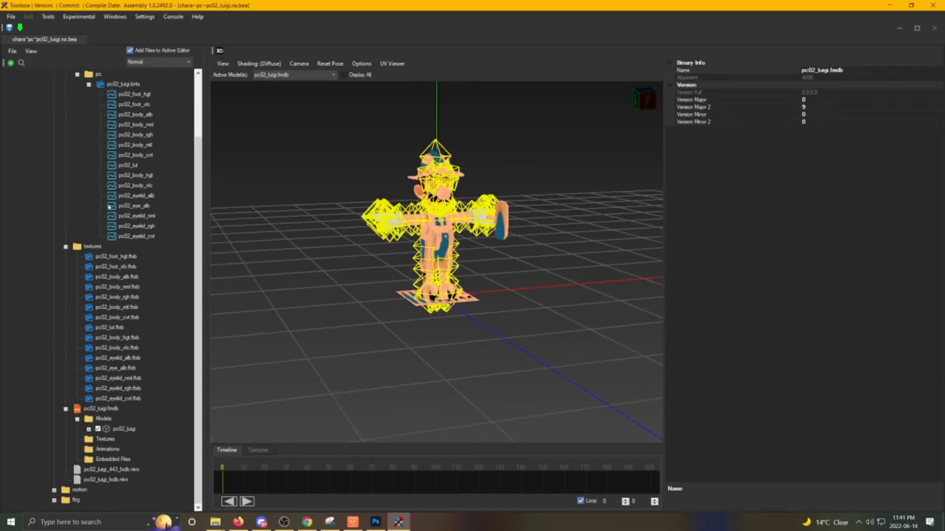
- Examine the pc02_body_alb texture and the path text stored in the body albedo and normal .ftxb files
scroll(93, 311, "up", 3)
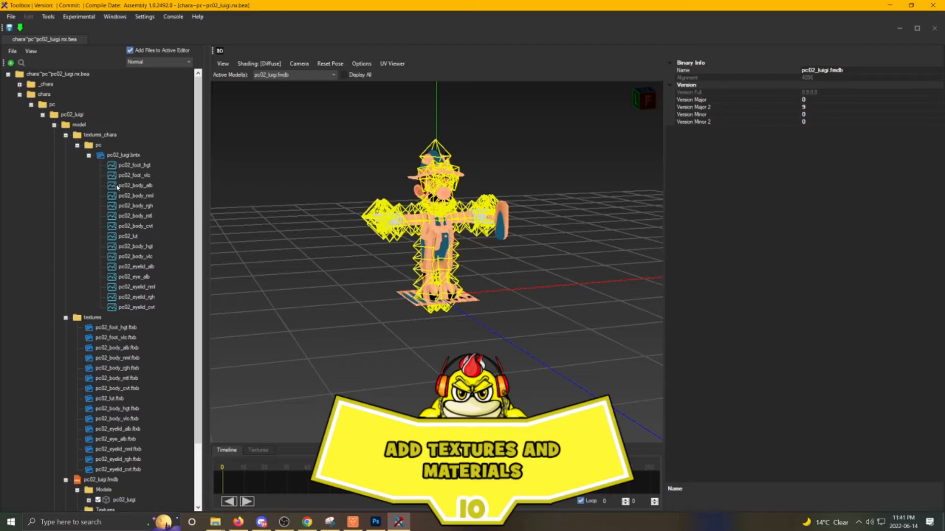
left_click(138, 189)
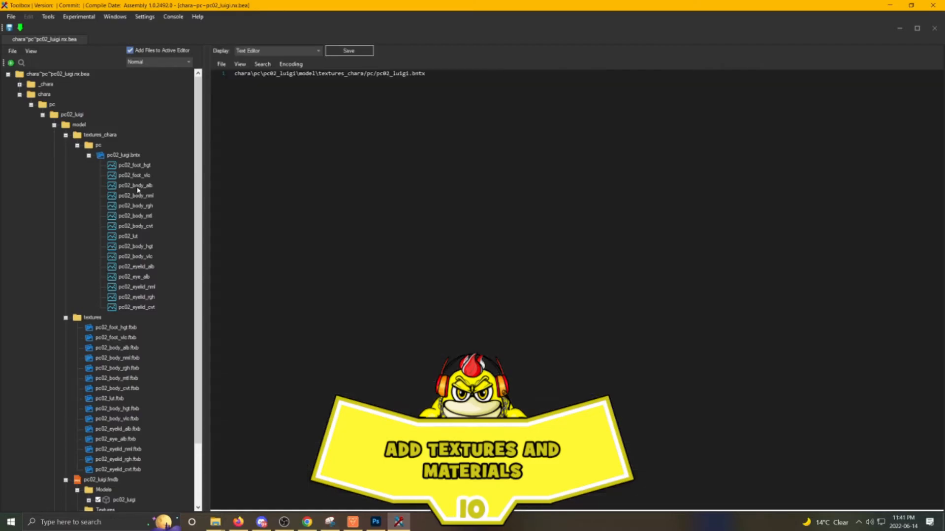
left_click(137, 187)
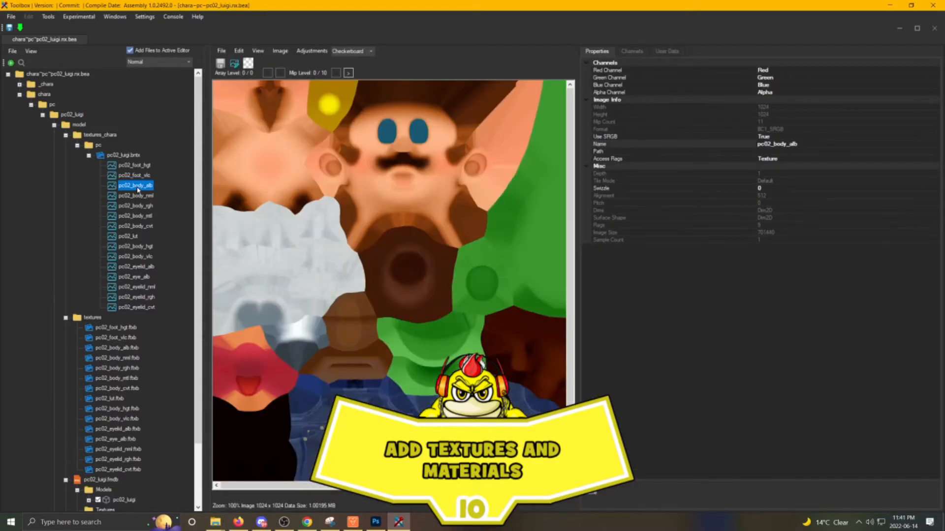
scroll(345, 251, "down", 2)
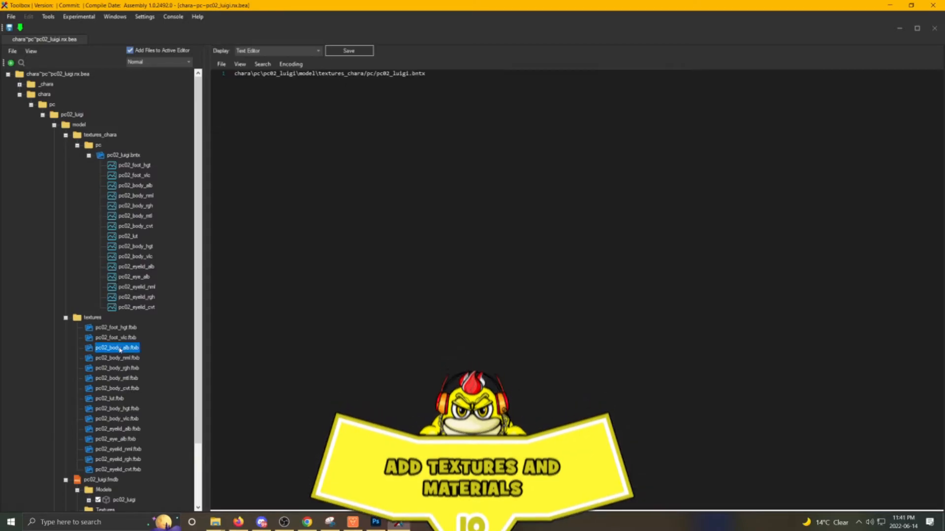
left_click(118, 347)
left_click(120, 358)
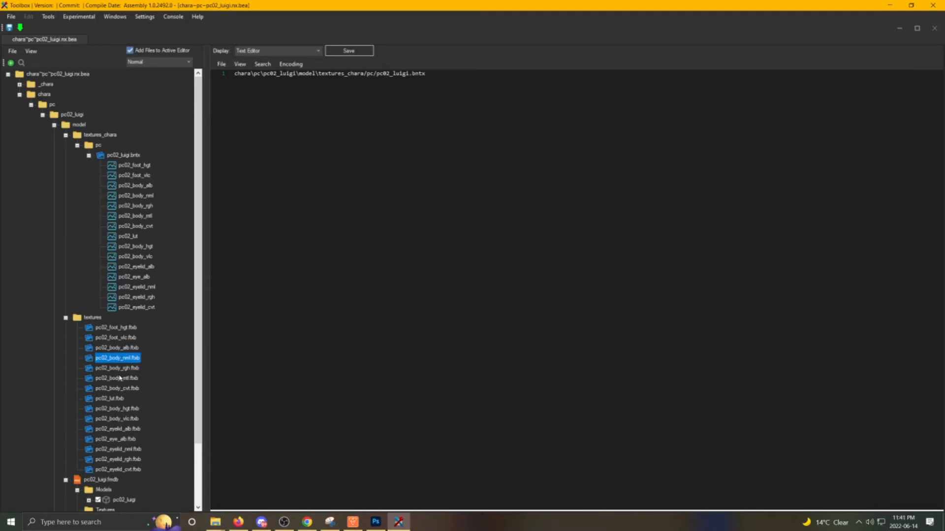
left_click(449, 74)
key("ctrl+a")
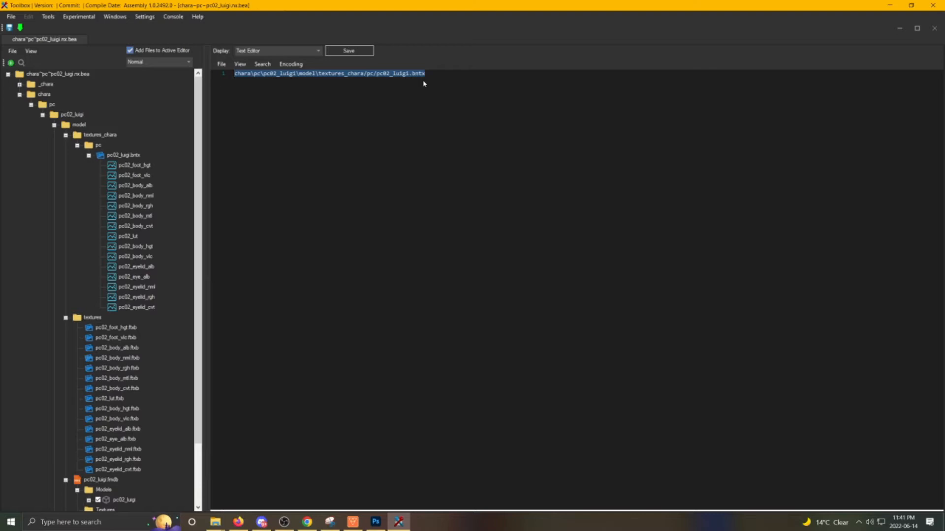
left_click(217, 143)
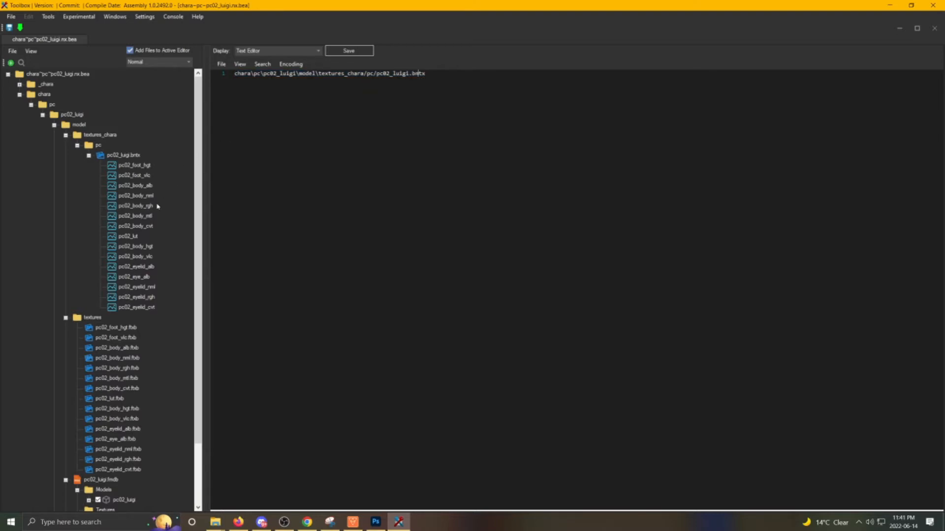
- Examine the original body albedo, normal, roughness, cvt and metallic textures inside pc02_luigi.bntx
left_click(138, 187)
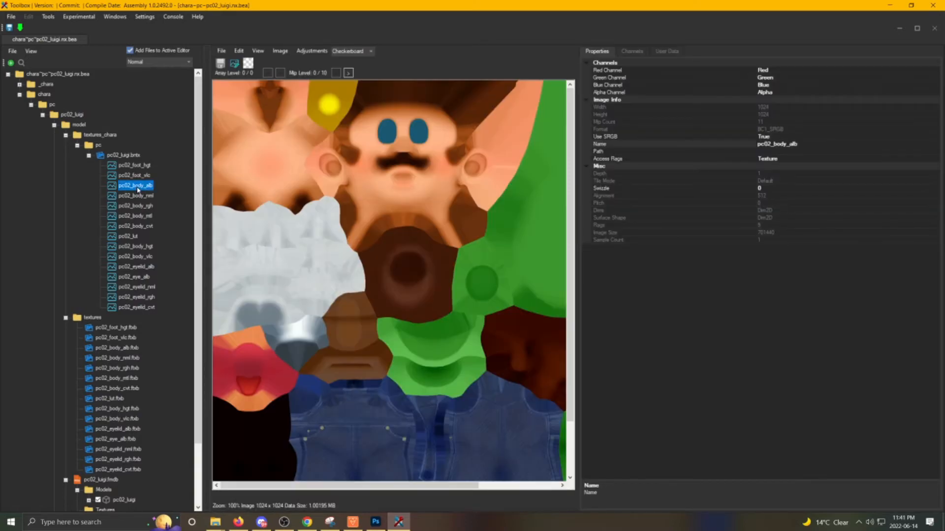
scroll(343, 254, "down", 2)
scroll(343, 254, "up", 1)
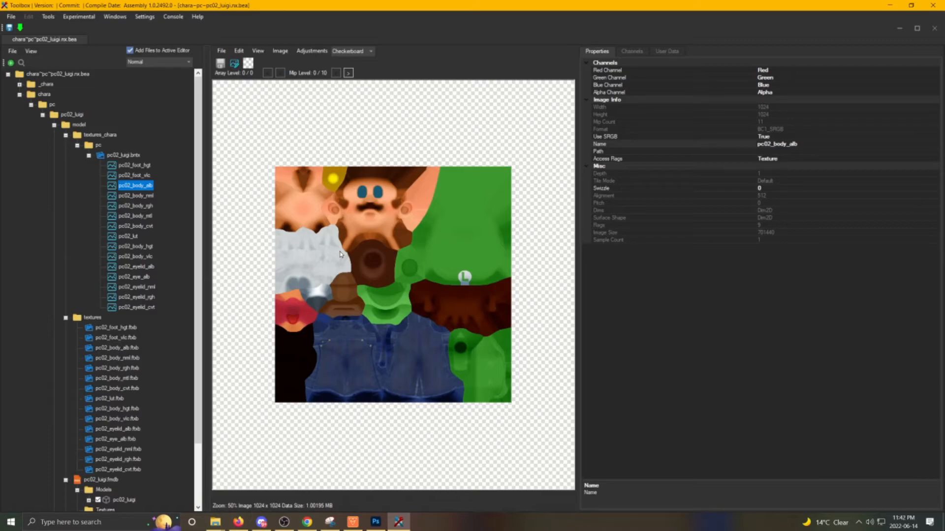
right_click(128, 187)
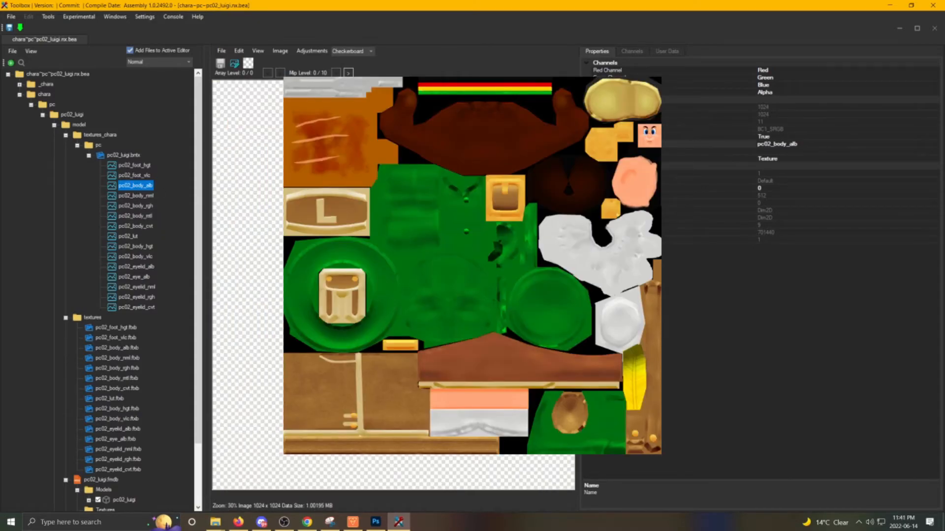
scroll(393, 285, "up", 1)
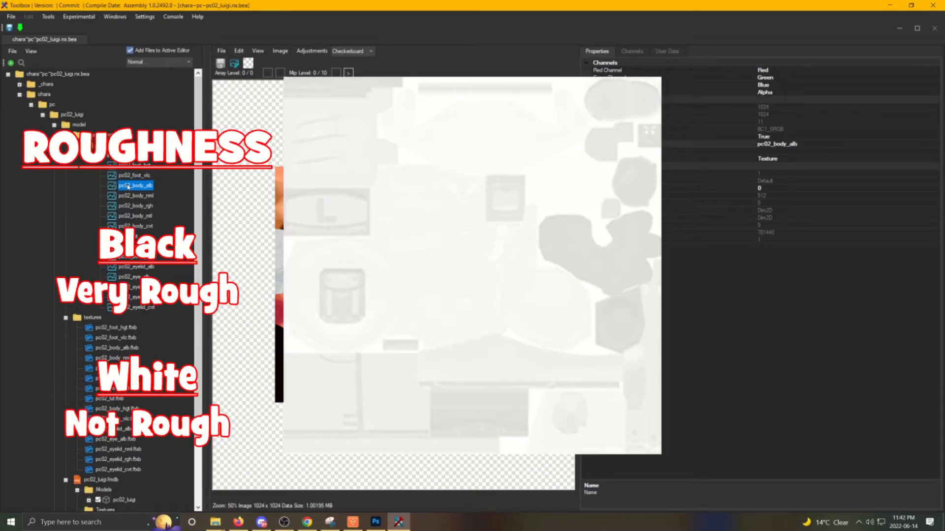
right_click(128, 186)
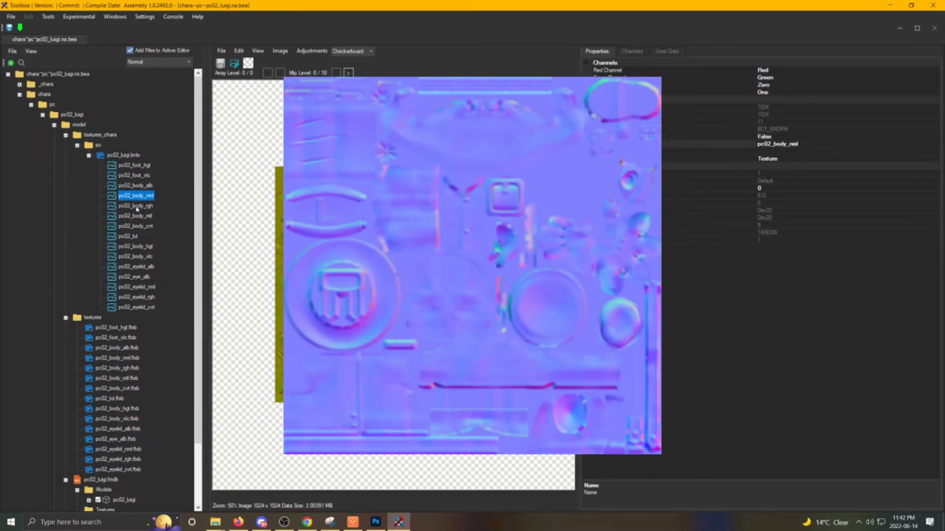
left_click(136, 206)
left_click(140, 225)
left_click(140, 219)
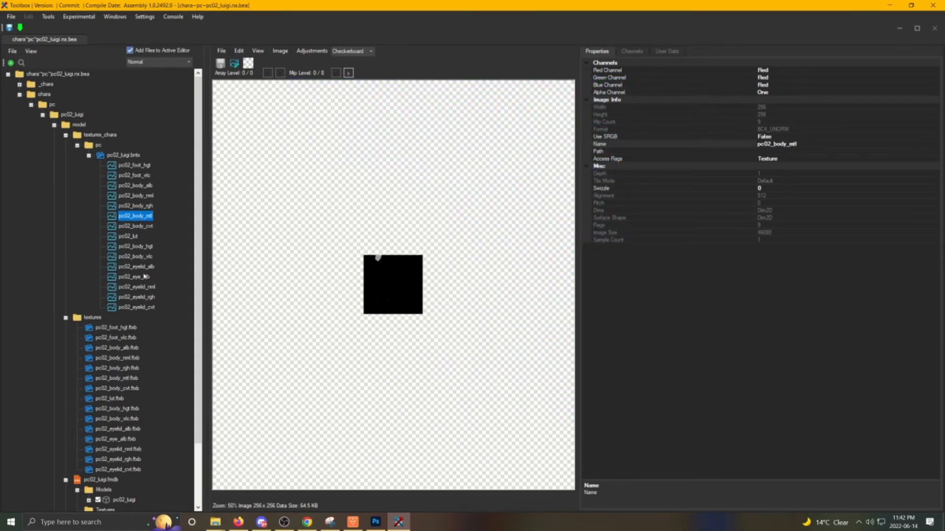
- Import the T_LuigiRadarhosen body Alb, Mtl, Nrm and Rgh PNG textures from LuigiRadarhosen_Prefab into pc02_luigi.bntx
left_click(126, 155)
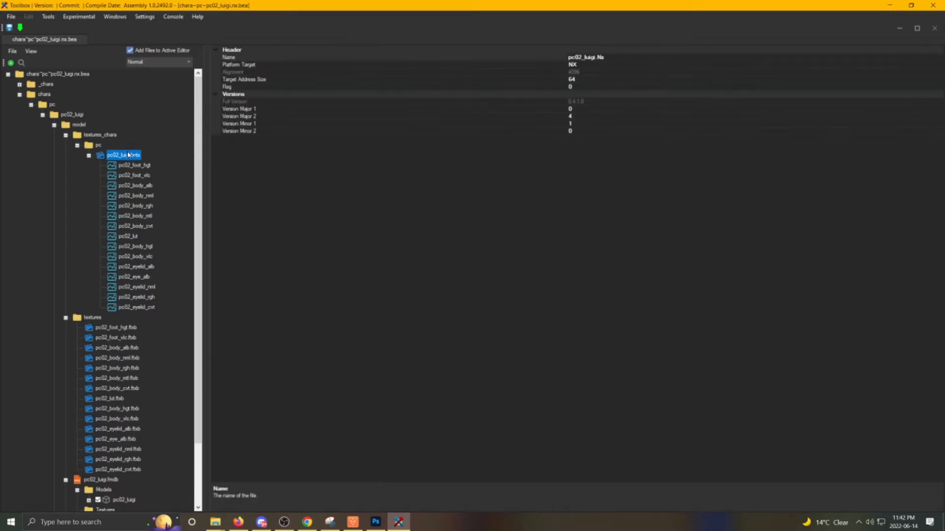
right_click(127, 154)
left_click(145, 190)
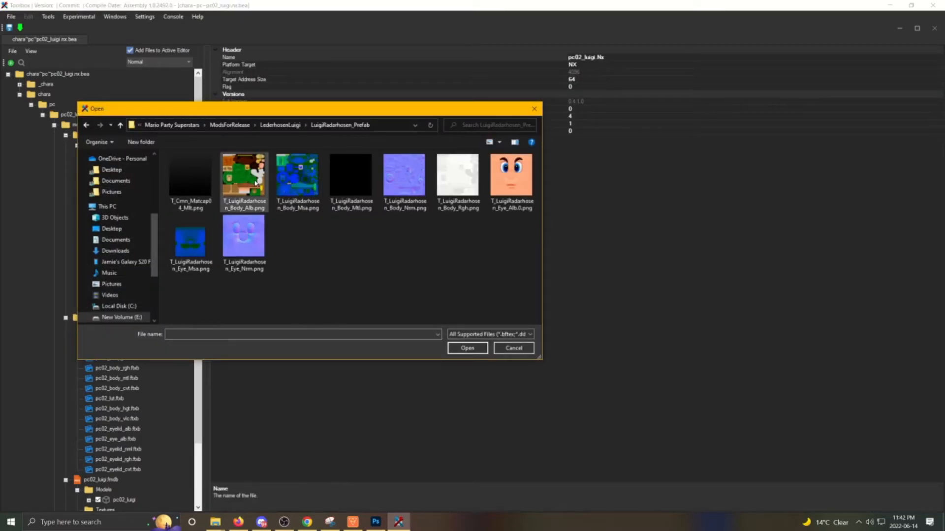
left_click(250, 181)
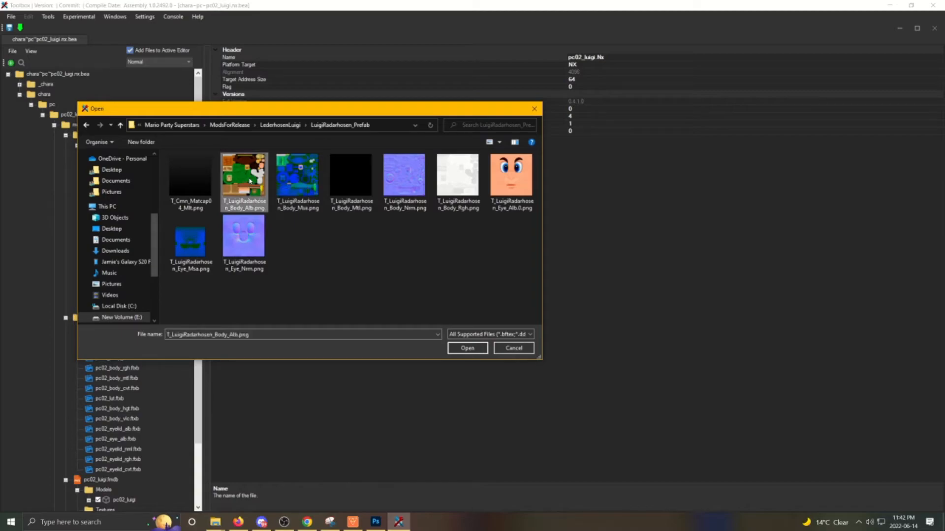
left_click(346, 186, "ctrl")
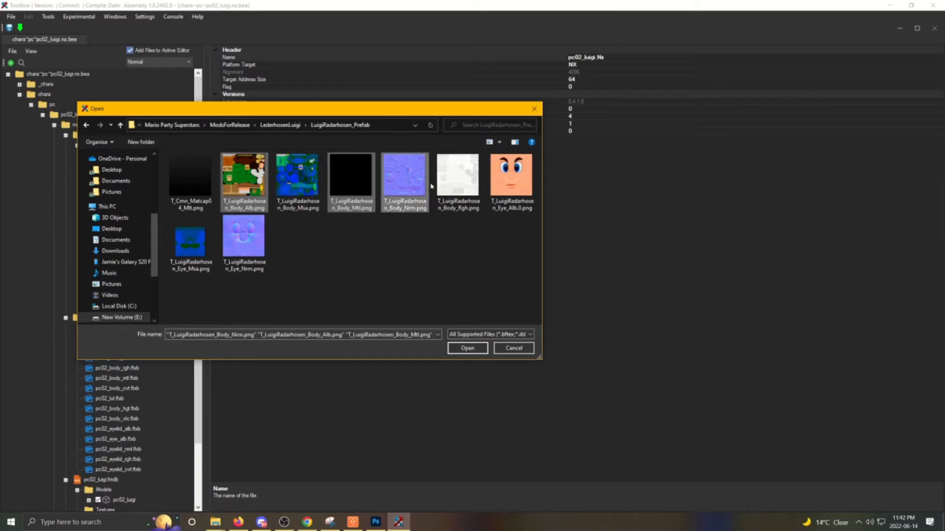
left_click(450, 186, "ctrl")
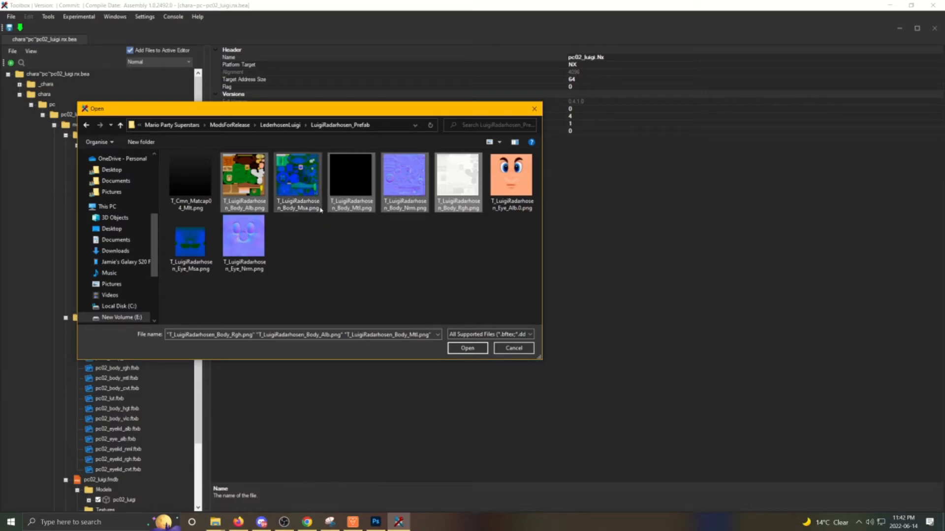
left_click(457, 350)
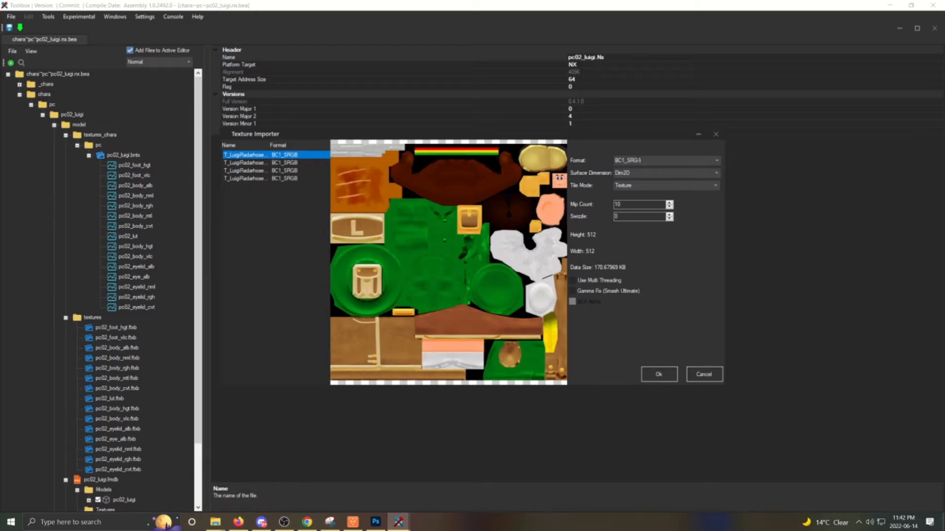
- Set the import format to BC4_UNORM for the metallic and roughness textures and BC5_SNORM for the normal map, and complete the import
left_click(256, 164)
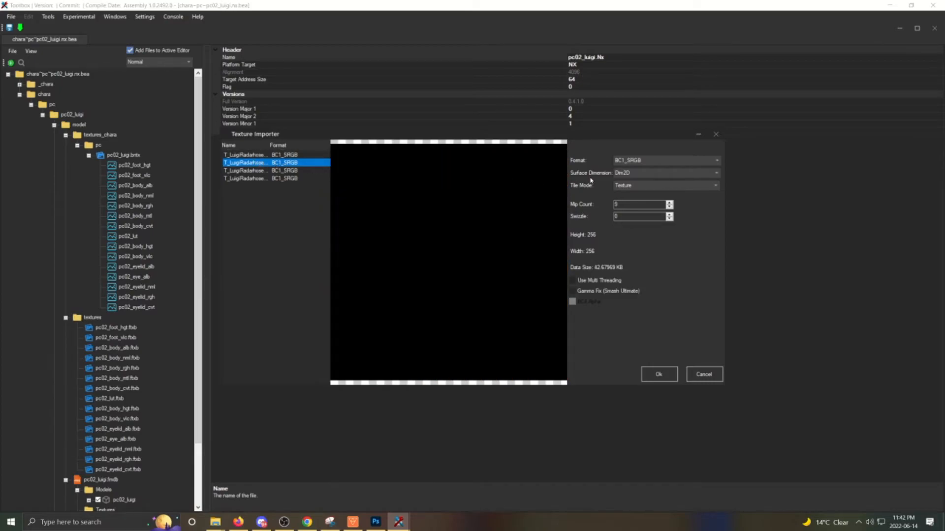
left_click(707, 163)
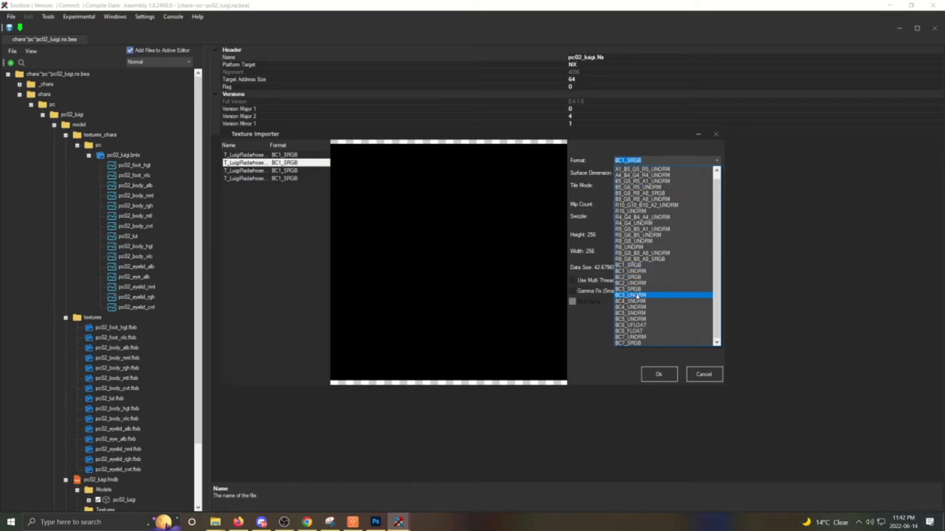
left_click(635, 307)
left_click(277, 172)
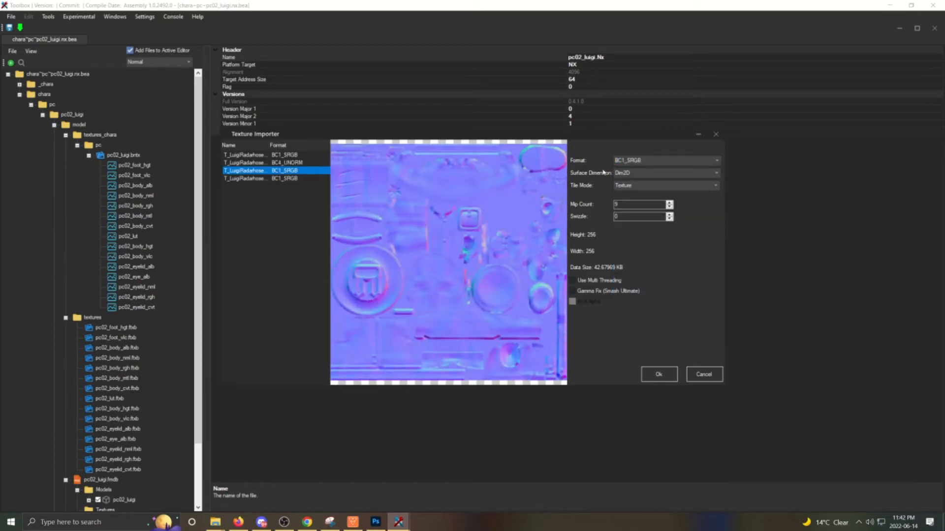
left_click(707, 163)
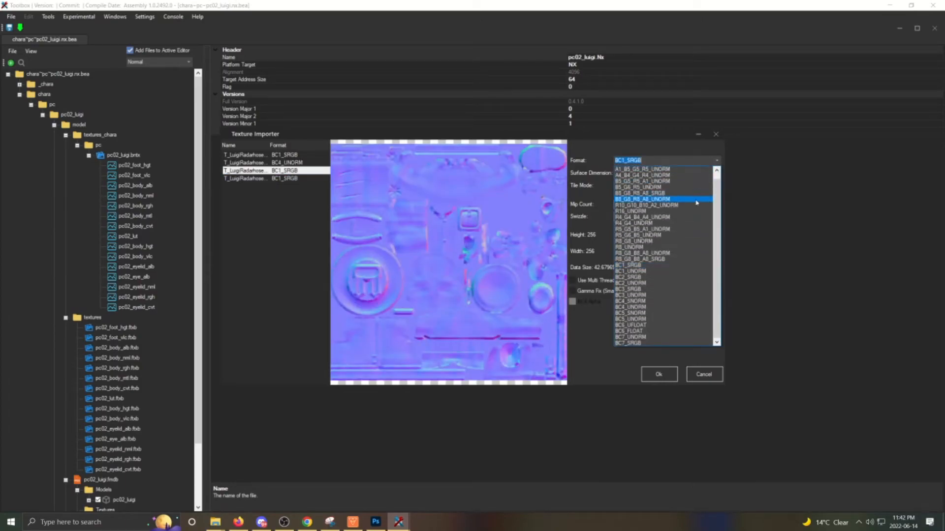
left_click(641, 314)
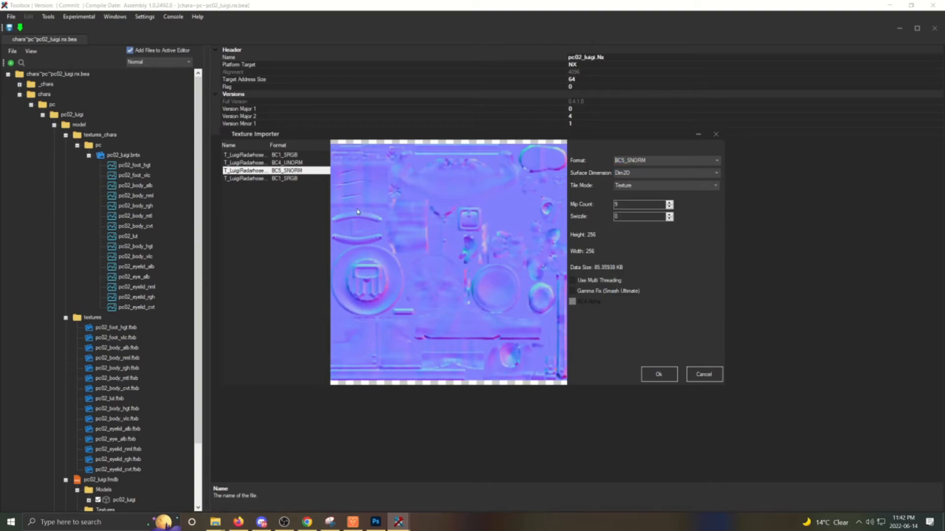
left_click(278, 181)
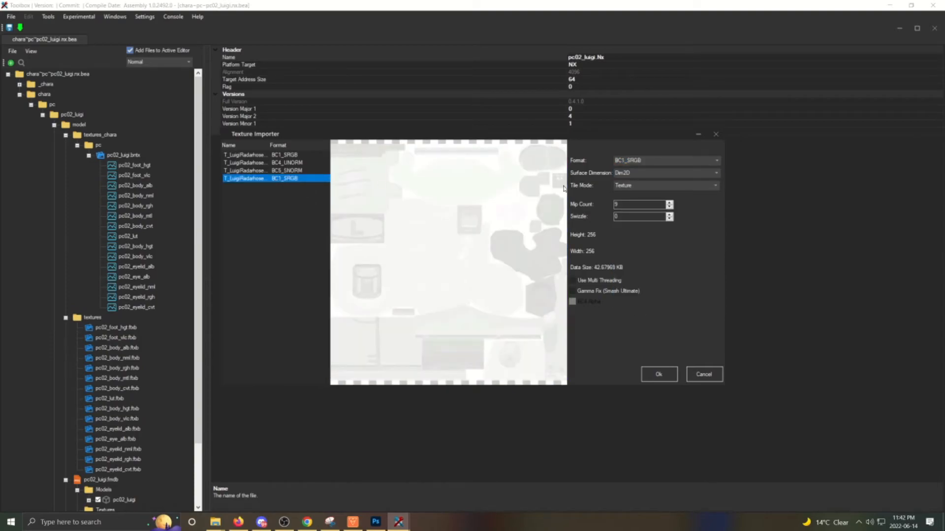
left_click(719, 163)
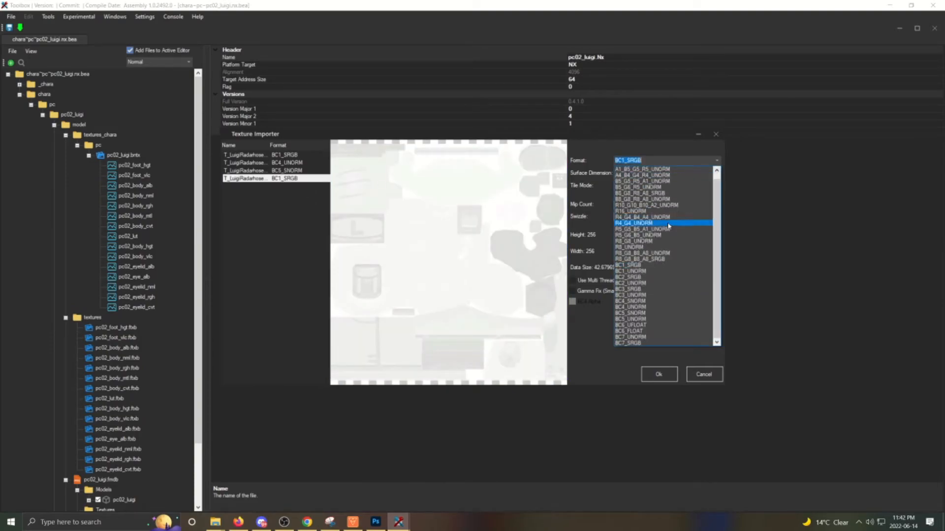
left_click(639, 307)
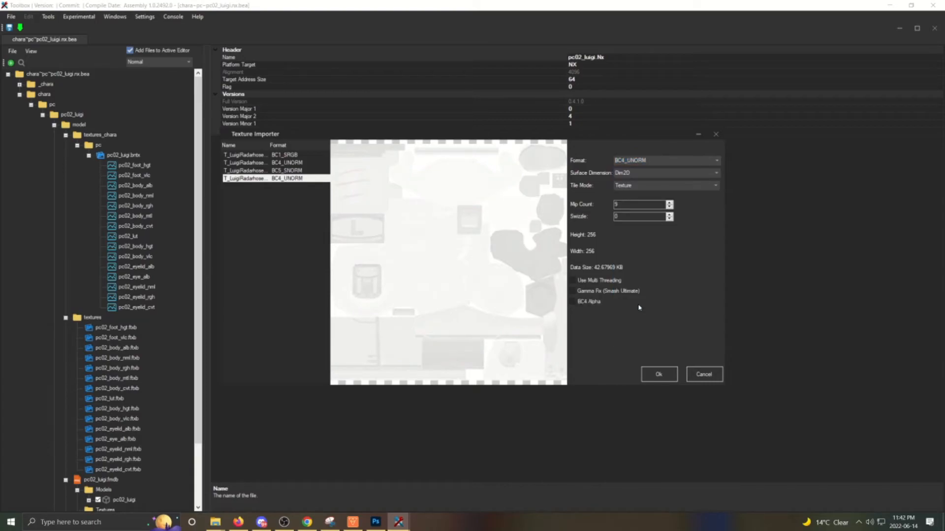
left_click(658, 375)
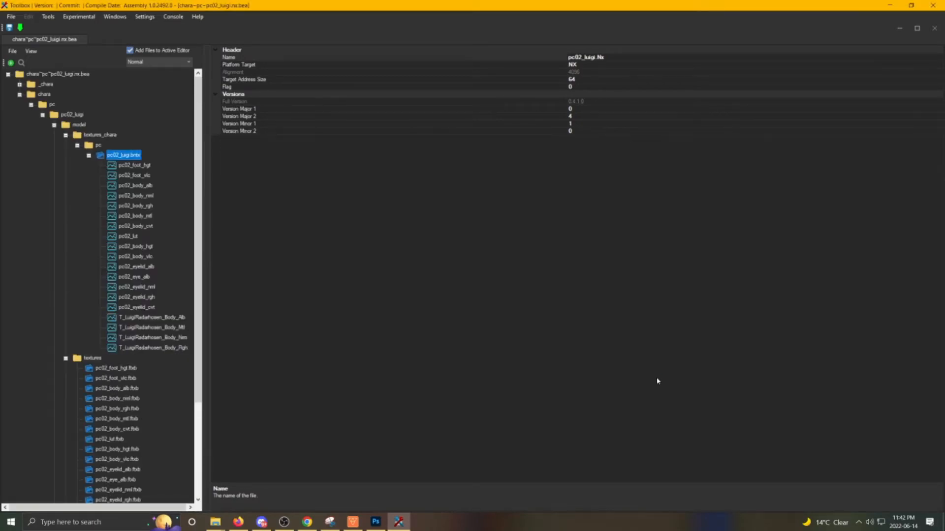
- Set the Alpha Channel of the T_LuigiRadarhosen_Body_Mtl texture to One
left_click(153, 318)
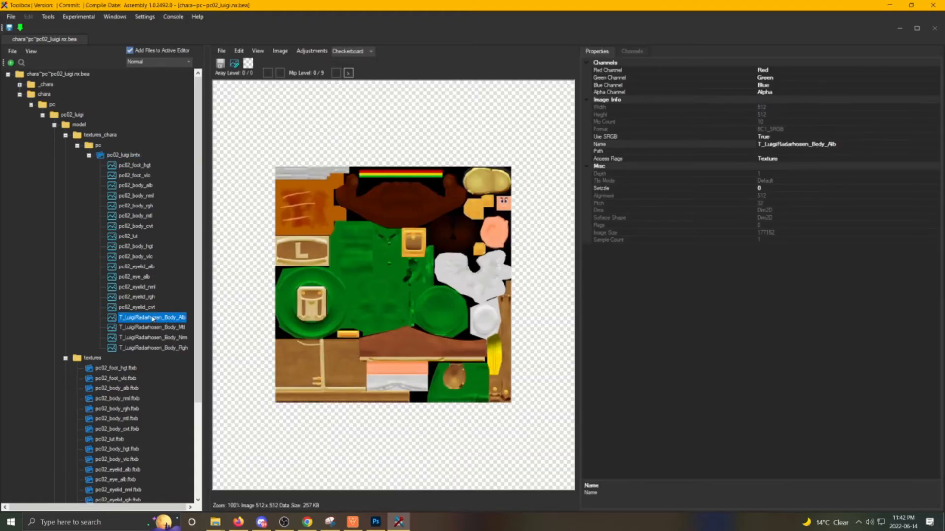
left_click(157, 329)
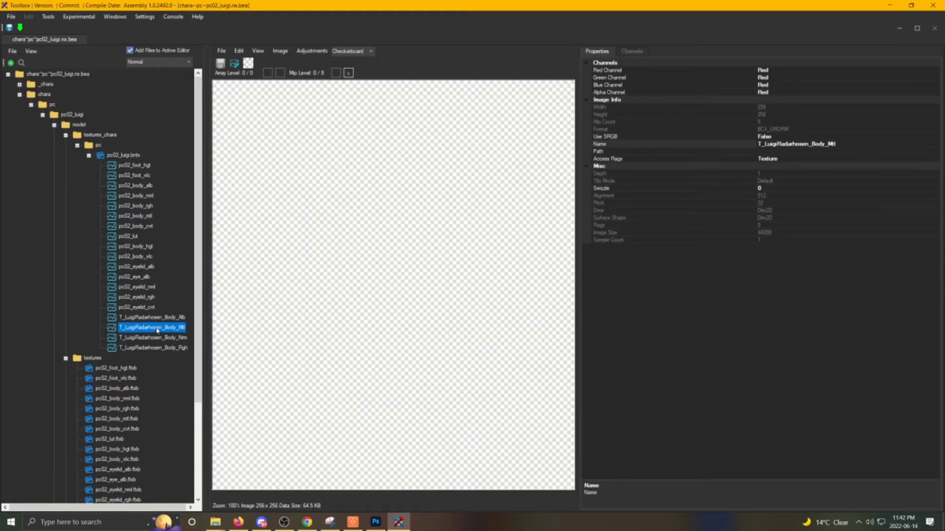
left_click(837, 93)
scroll(837, 92, "up", 1)
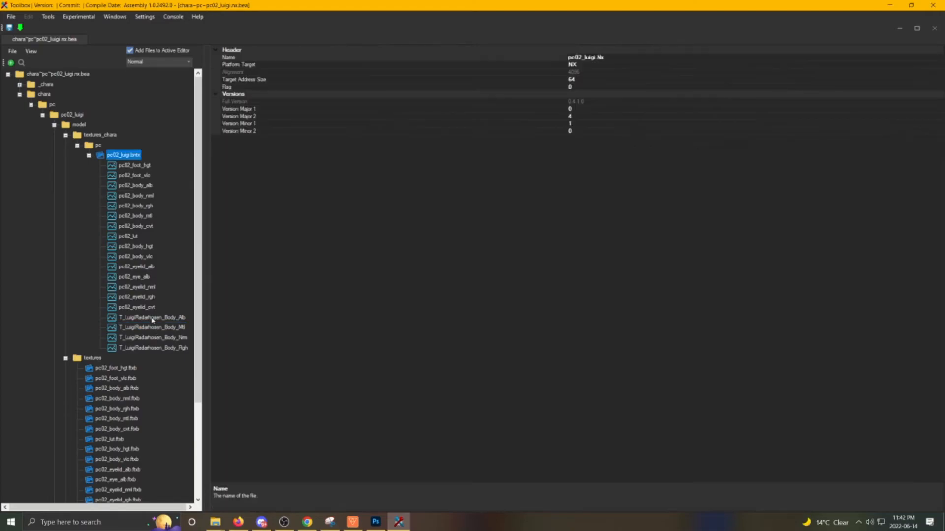
left_click(153, 318)
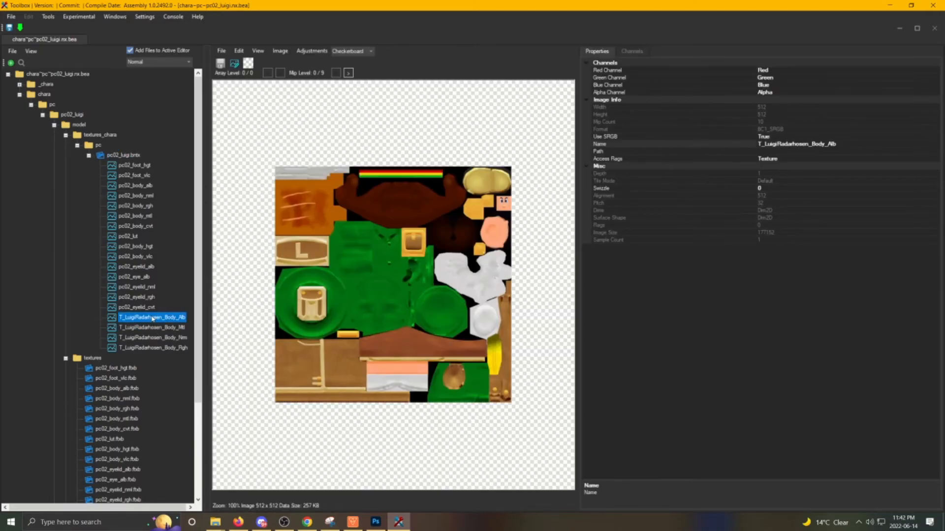
left_click(158, 328)
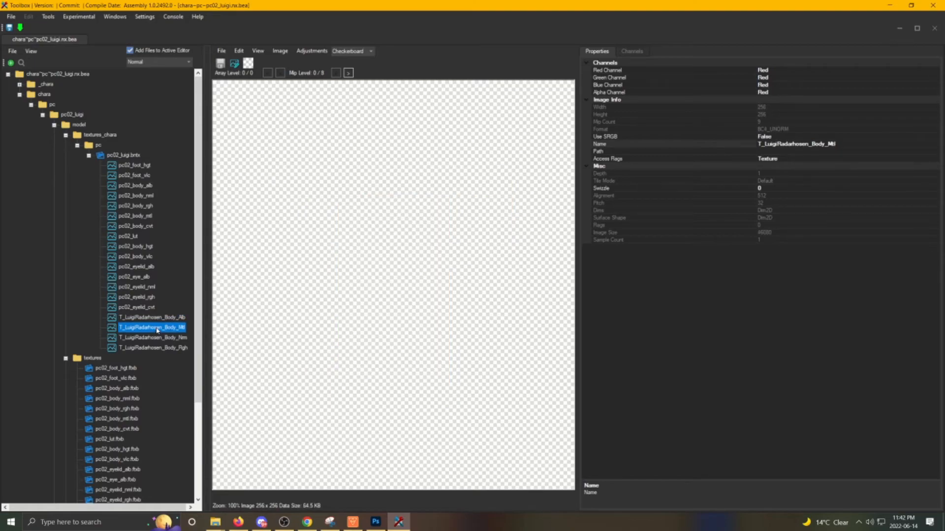
left_click(837, 93)
key("Up")
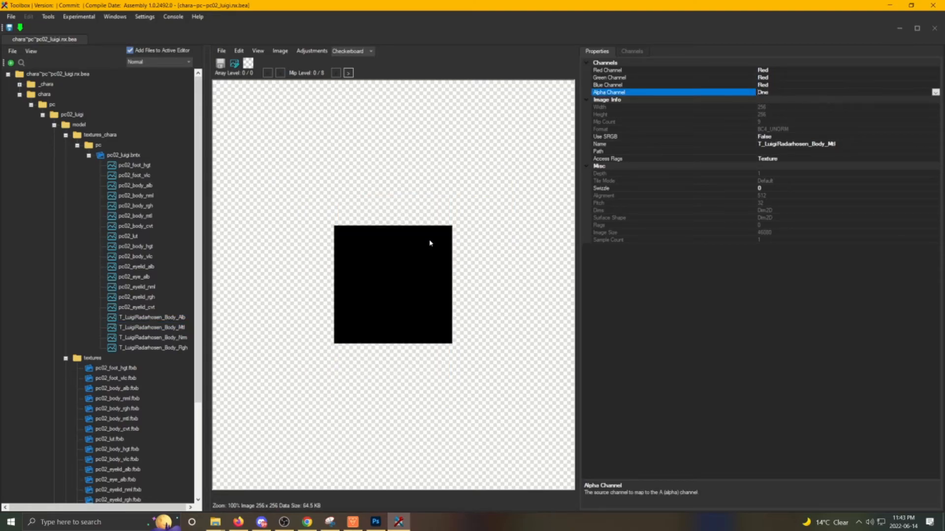
- Set the Blue Channel of T_LuigiRadarhosen_Body_Nrm to Zero and the Alpha Channel of T_LuigiRadarhosen_Body_Rgh to One
left_click(154, 338)
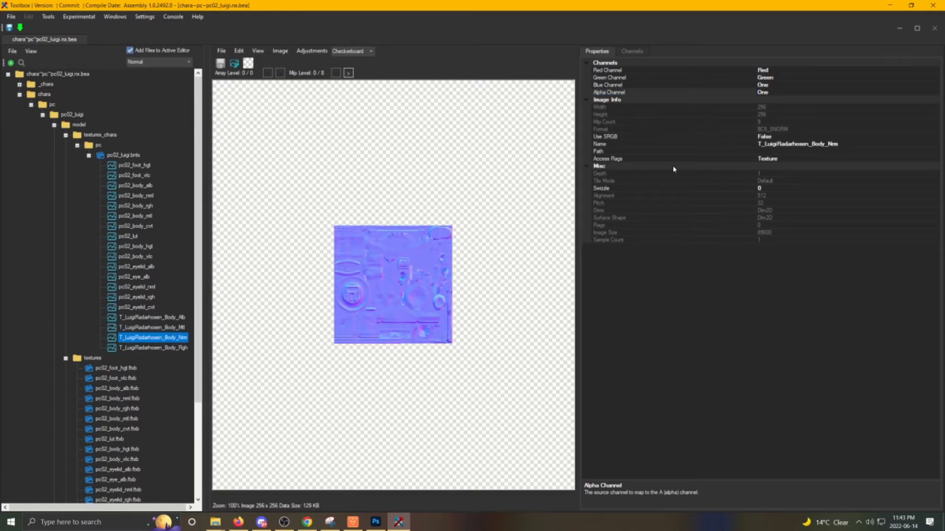
left_click(784, 85)
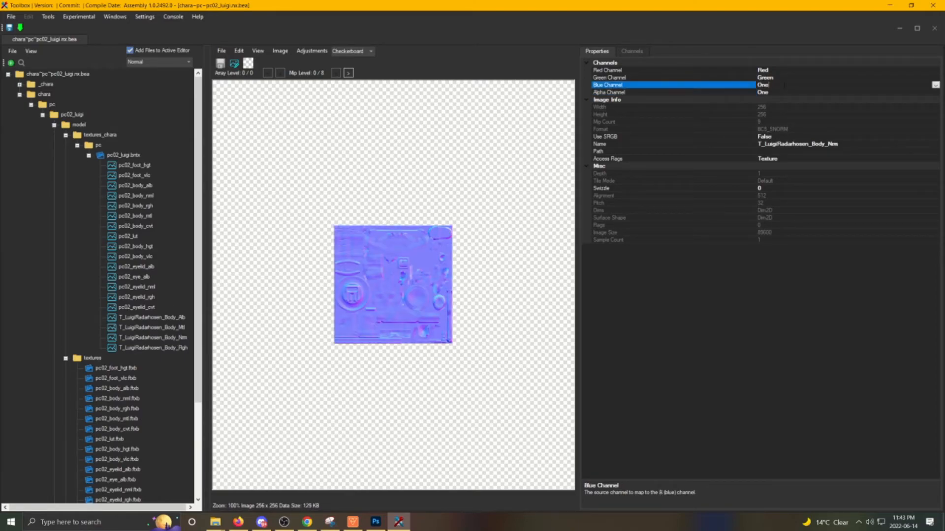
key("Up")
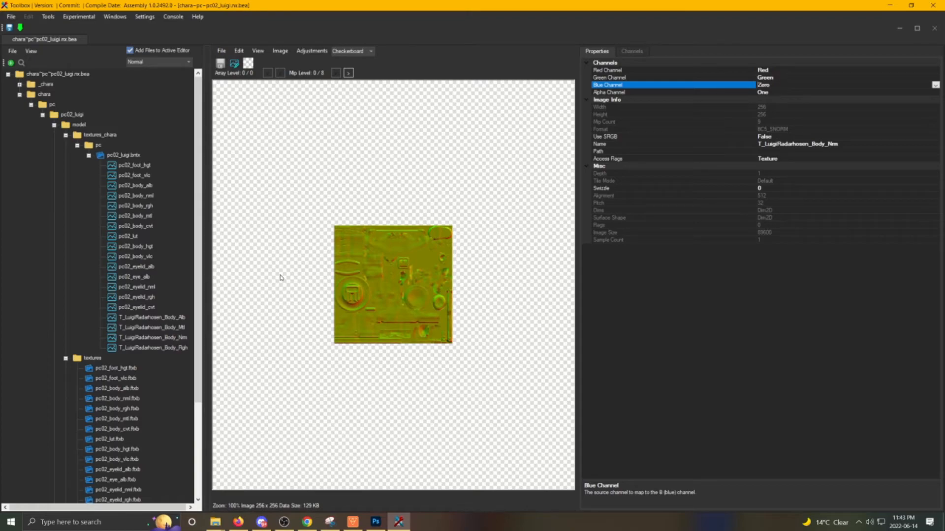
left_click(178, 338)
left_click(182, 348)
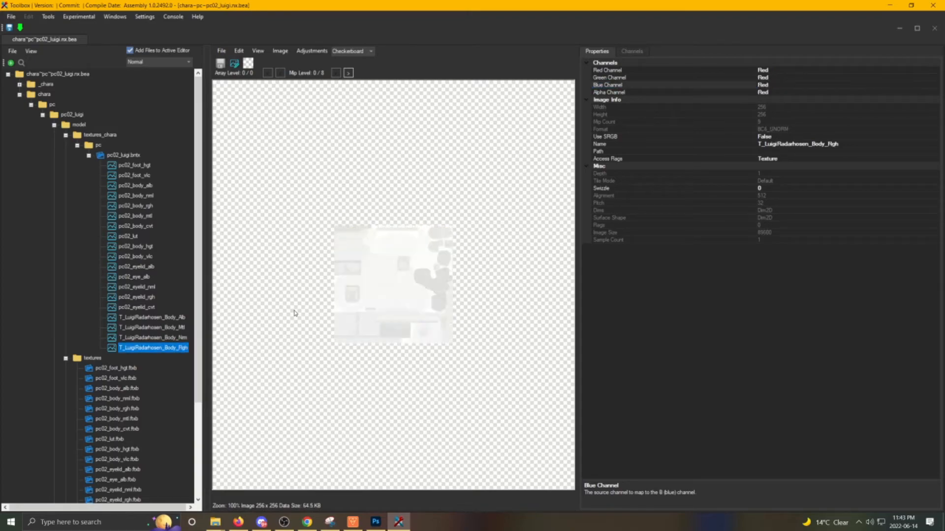
left_click(788, 92)
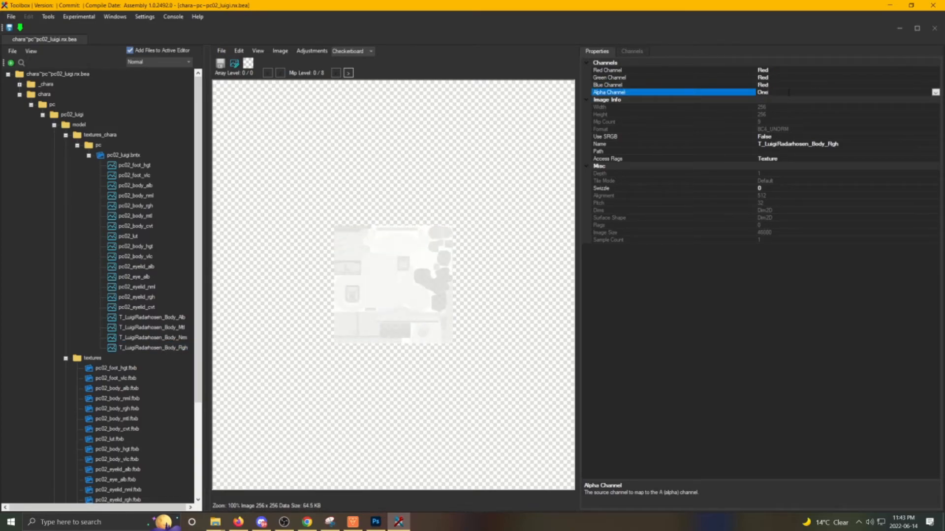
- Rename the T_LuigiRadarhosen_Body_Alb texture to lederhosen_Alb
left_click(144, 319)
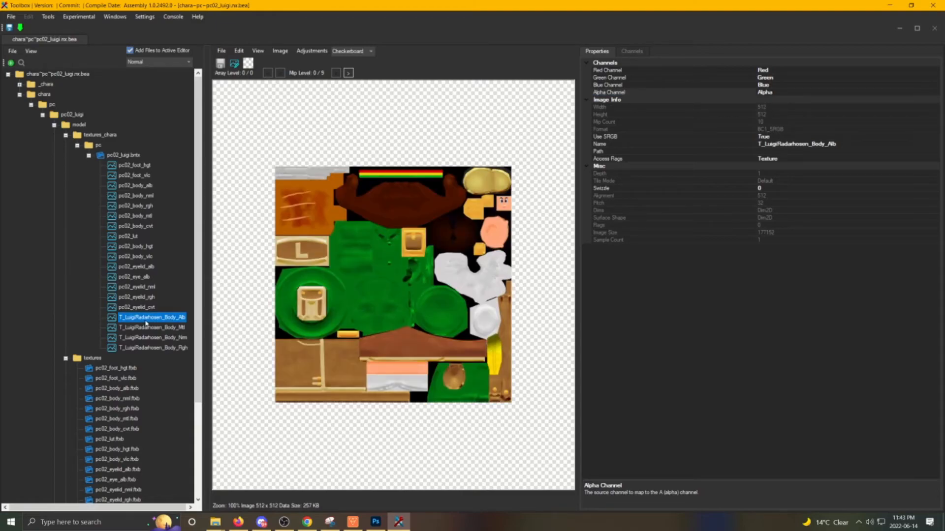
right_click(146, 323)
left_click(169, 350)
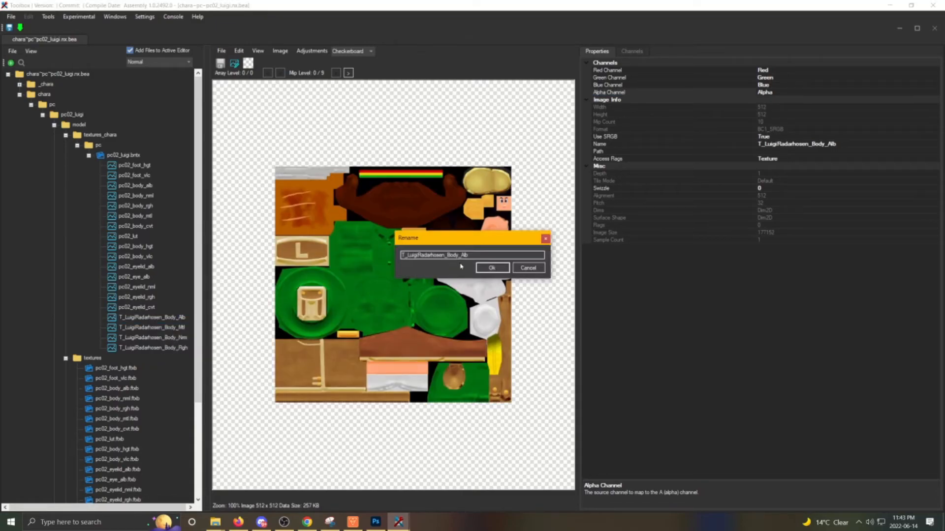
left_click_drag(474, 255, 399, 255)
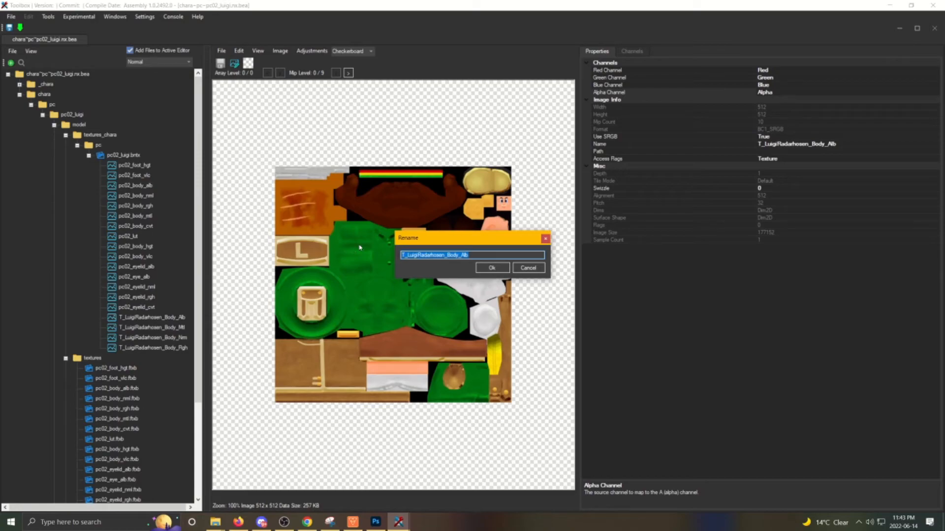
type("lederhosen")
left_click(492, 268)
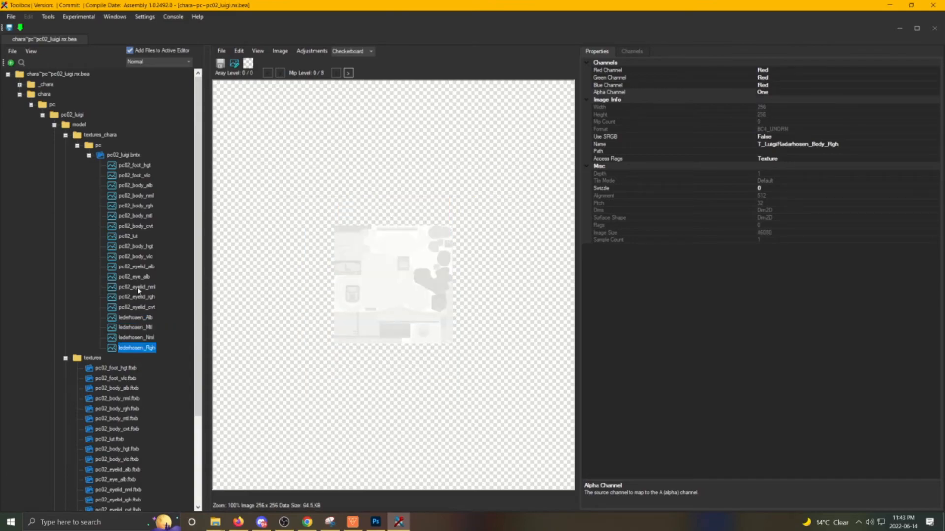
- Export pc02_body_alb.ftxb as raw data into the LederhosenLuigi folder, keeping its file name
scroll(126, 348, "down", 3)
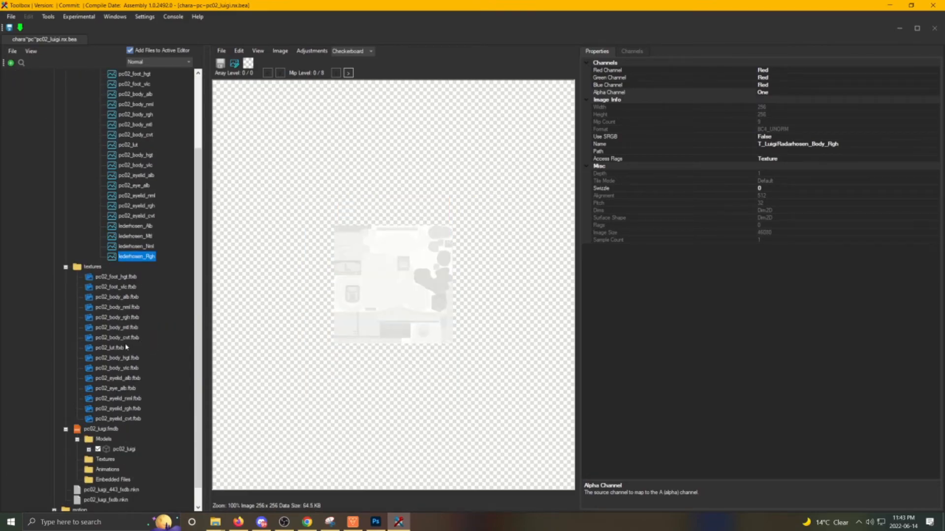
left_click(124, 297)
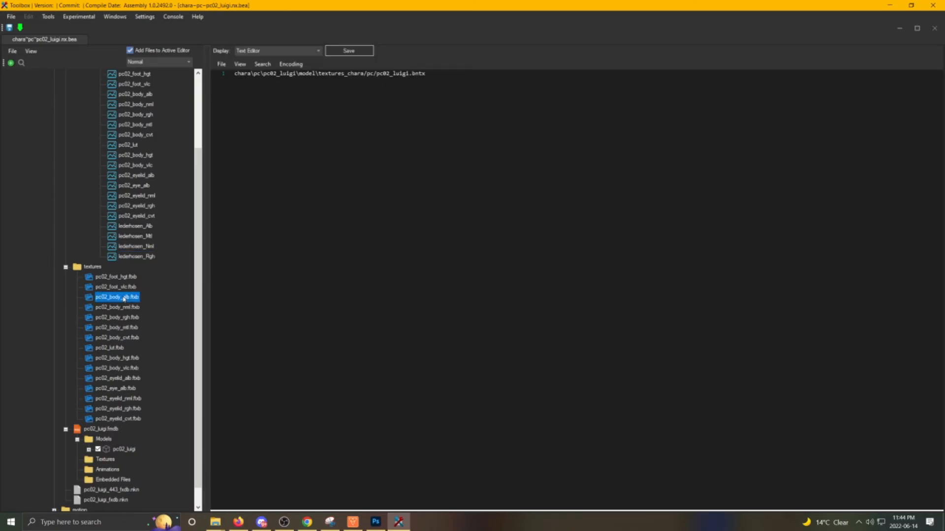
right_click(138, 298)
left_click(147, 311)
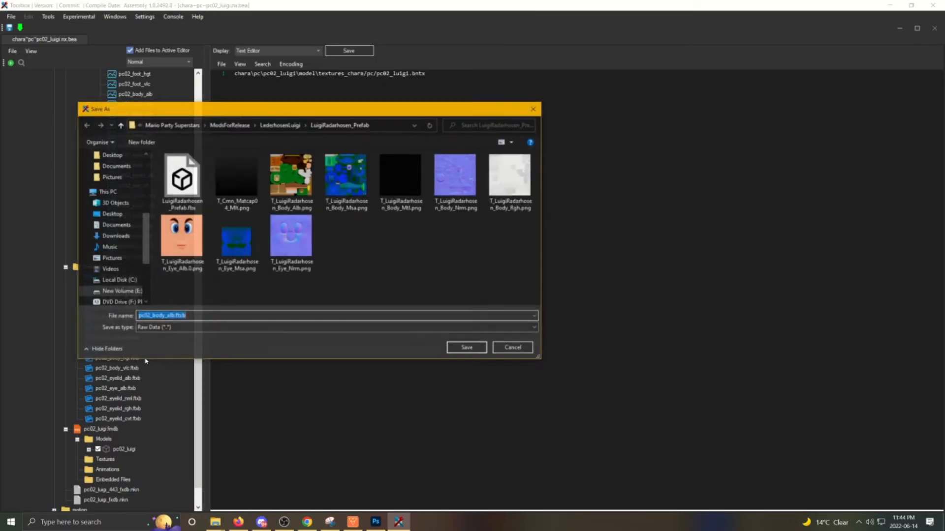
left_click(280, 126)
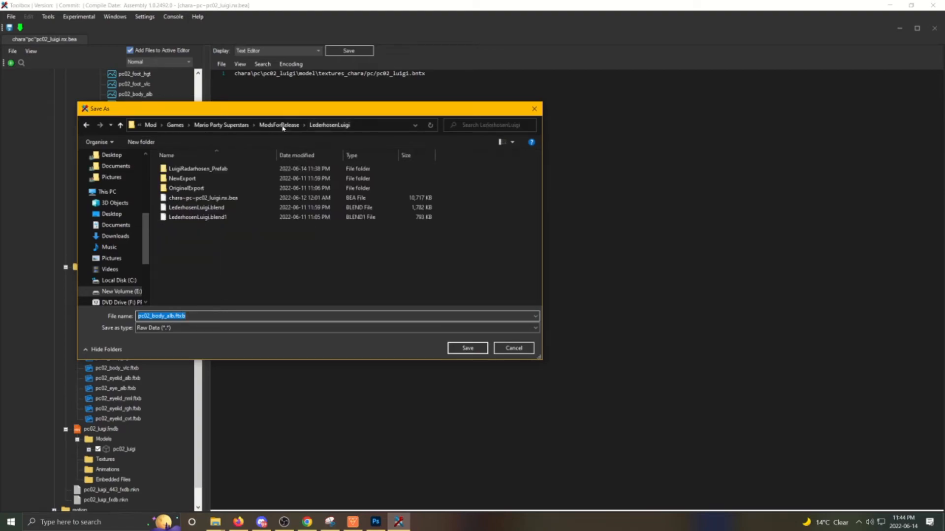
left_click(466, 348)
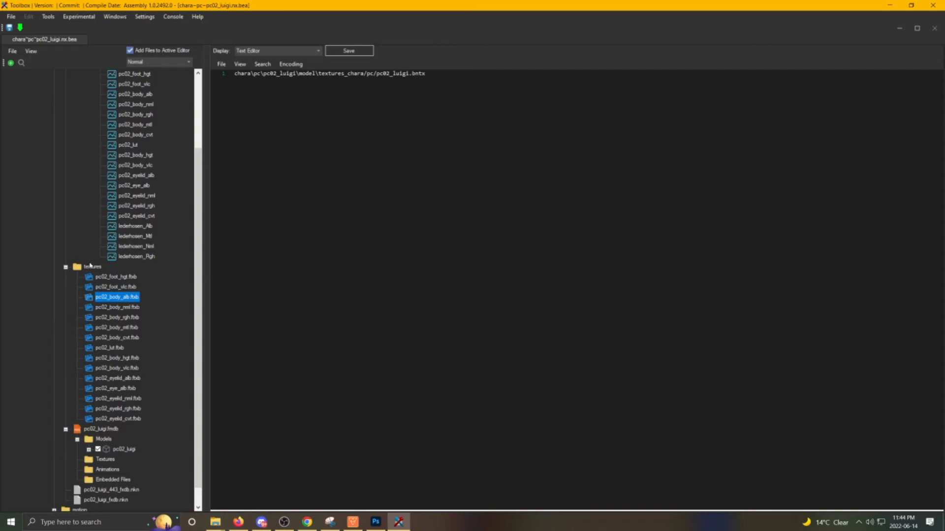
- Add four copies of the exported pc02_body_alb.ftxb file to the archive's textures folder
left_click(92, 266)
right_click(90, 266)
left_click(116, 322)
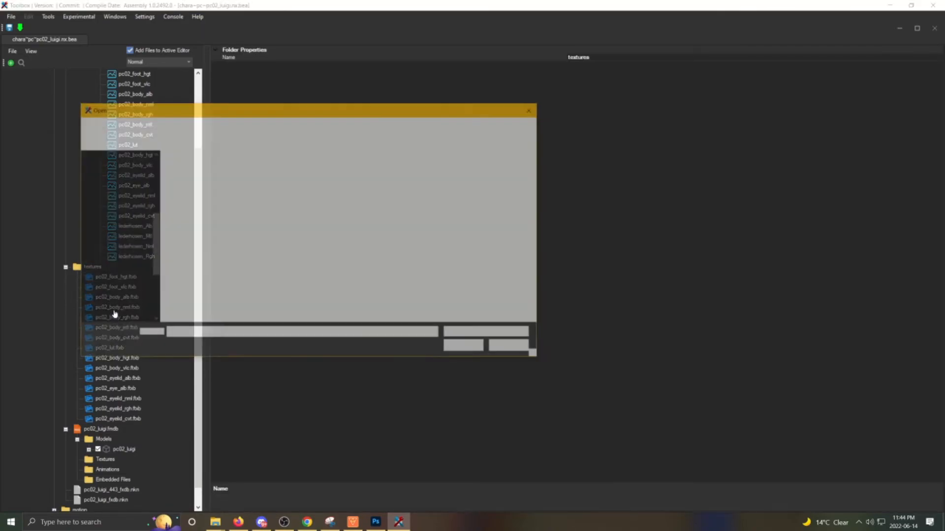
double_click(203, 228)
left_click(92, 267)
right_click(93, 267)
left_click(127, 321)
left_click(207, 228)
double_click(207, 228)
left_click(92, 267)
right_click(94, 267)
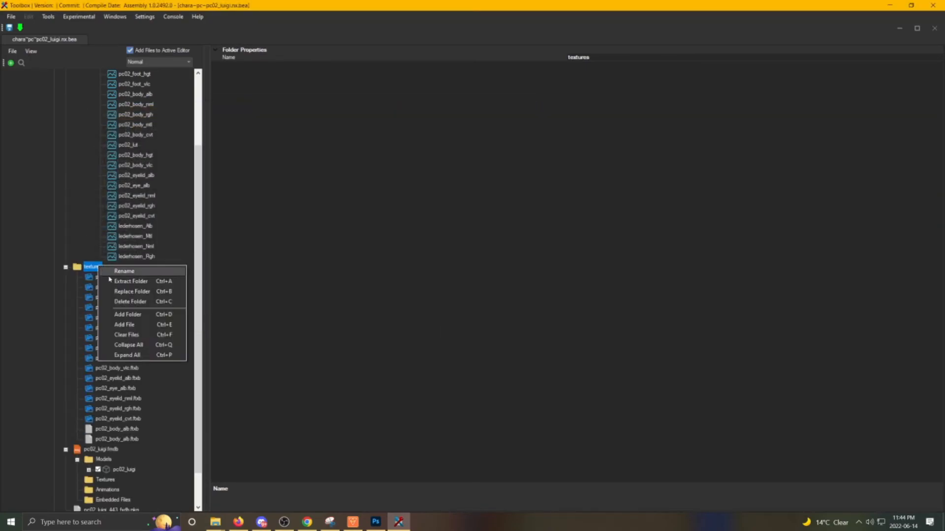
left_click(126, 325)
left_click(205, 228)
double_click(205, 228)
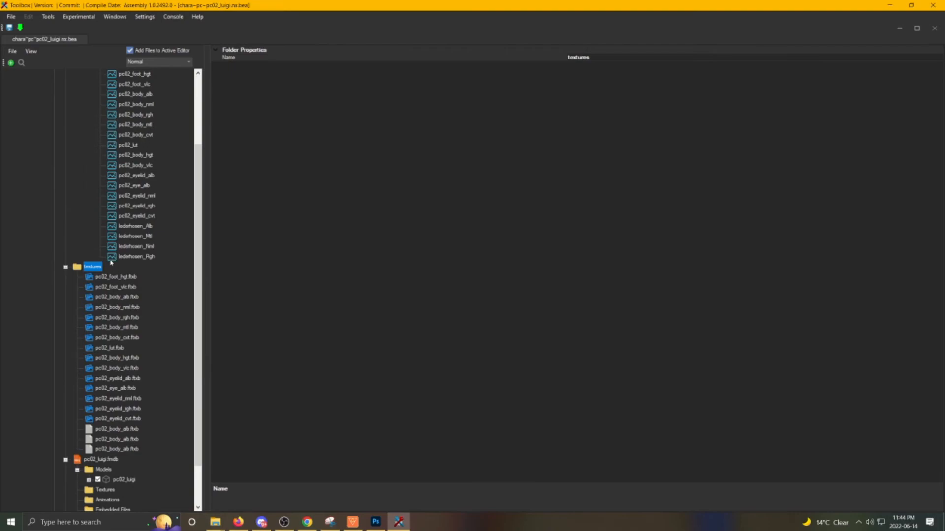
right_click(93, 267)
left_click(132, 320)
left_click(204, 230)
double_click(204, 230)
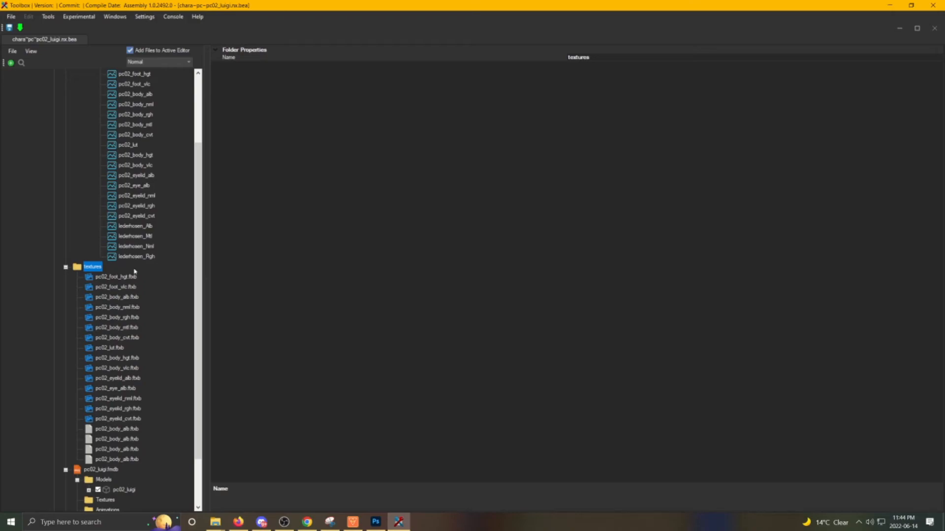
- Rename the first added pc02_body_alb.ftxb copy to lederhosen_Alb.ftxb
left_click(124, 429)
right_click(124, 429)
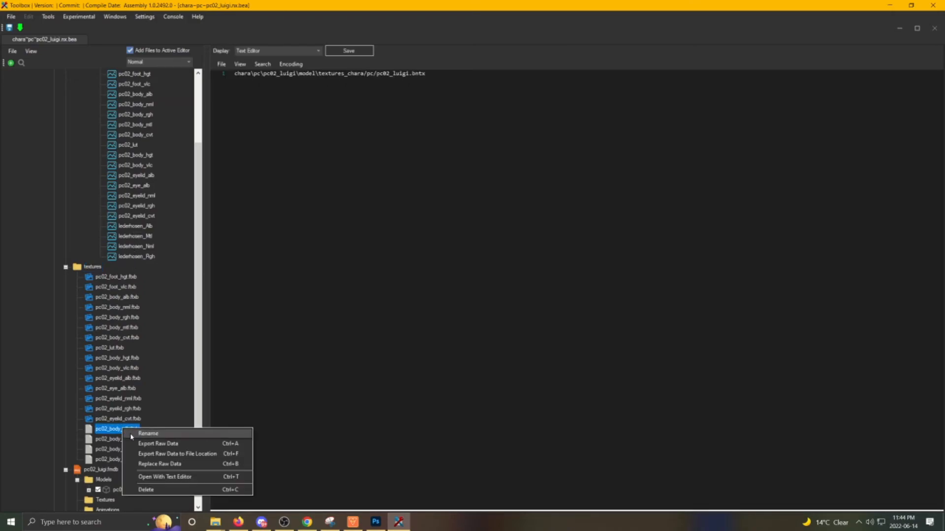
left_click(148, 433)
left_click(435, 255)
left_click_drag(437, 256, 360, 251)
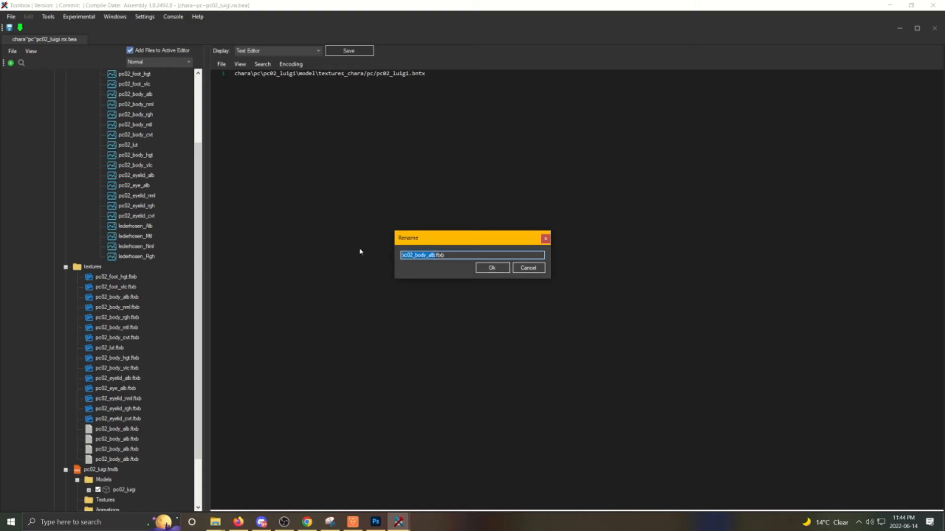
type("lederhosen_Alb")
left_click(492, 268)
- Rename the second added pc02_body_alb.ftxb copy to lederhosen_Nml.ftxb
right_click(114, 441)
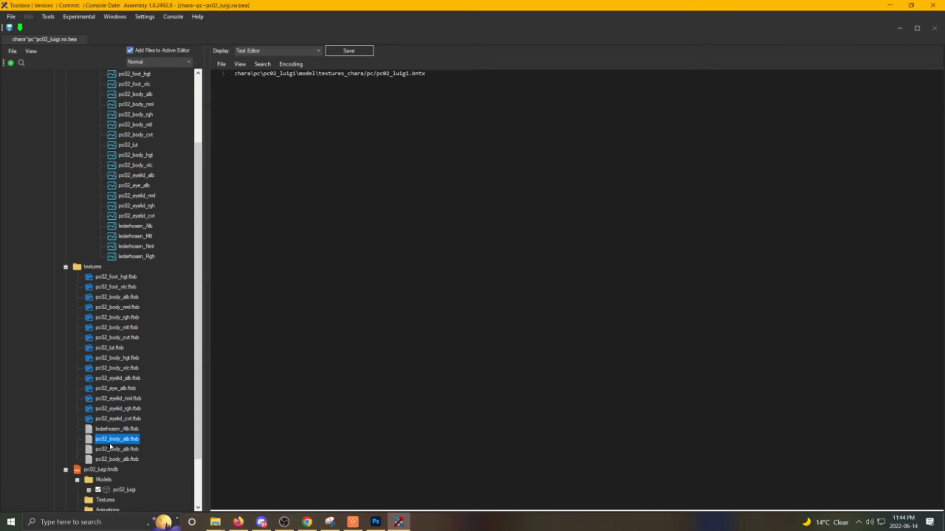
left_click(132, 450)
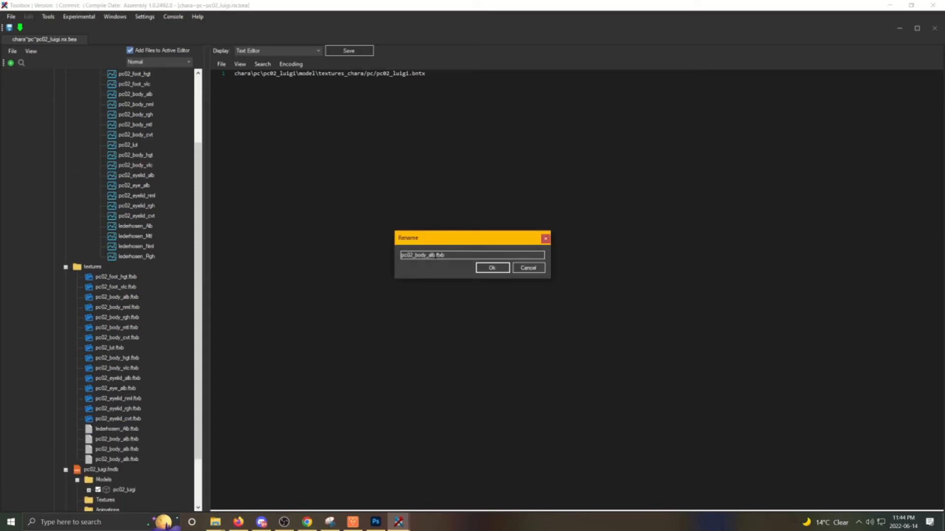
type("lederhosen_n")
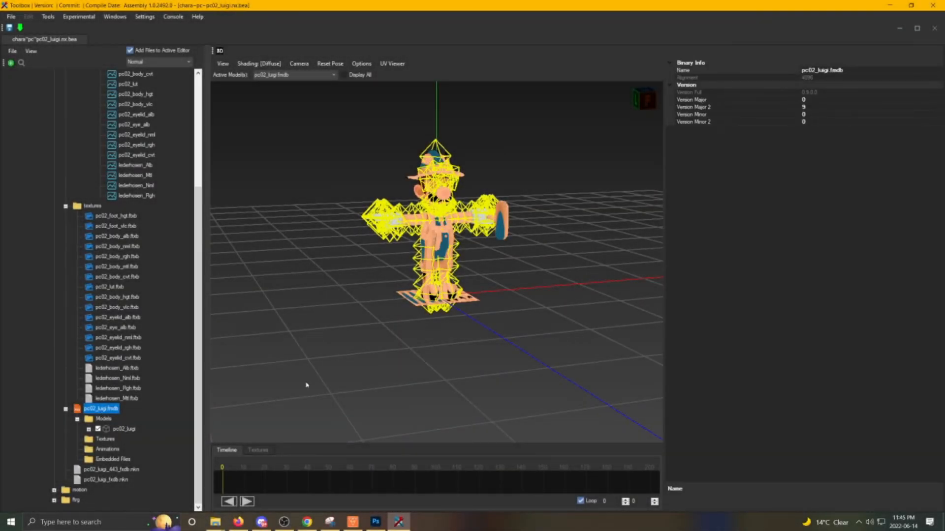
- Expand the pc02_luigi model in pc02_luigi.fmdb along with its Objects and Materials folders
left_click(123, 429)
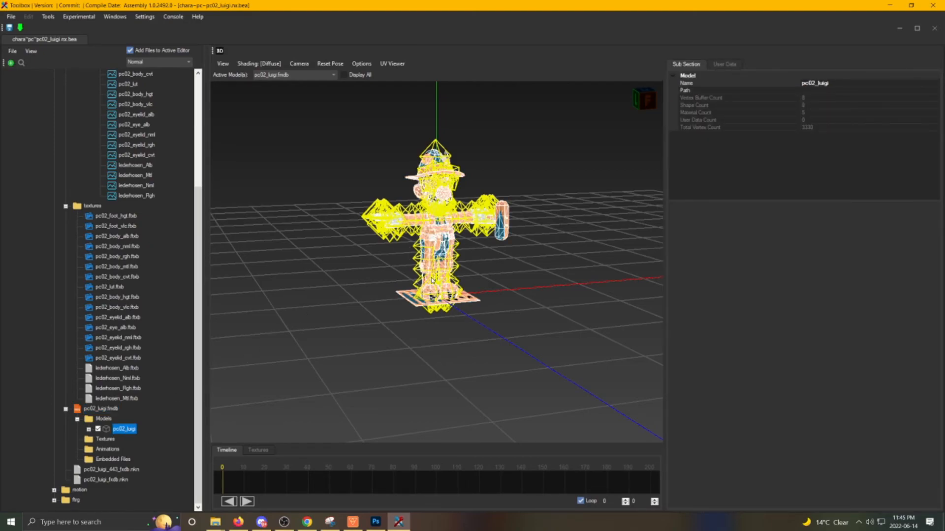
left_click(89, 429)
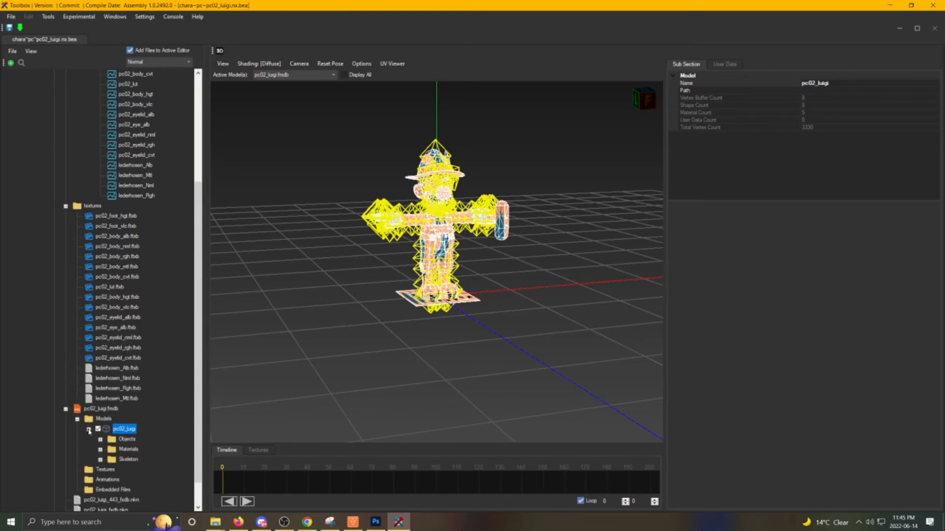
left_click(101, 440)
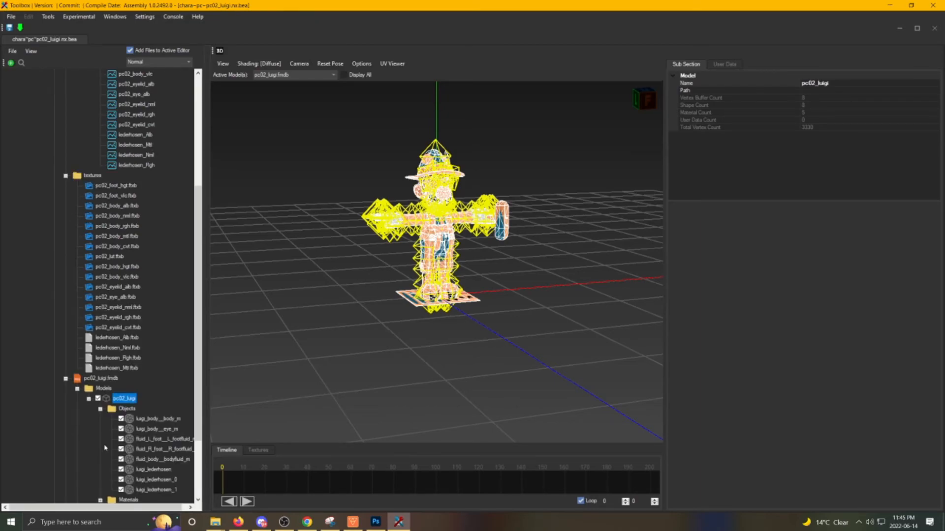
scroll(107, 446, "down", 4)
left_click(100, 410)
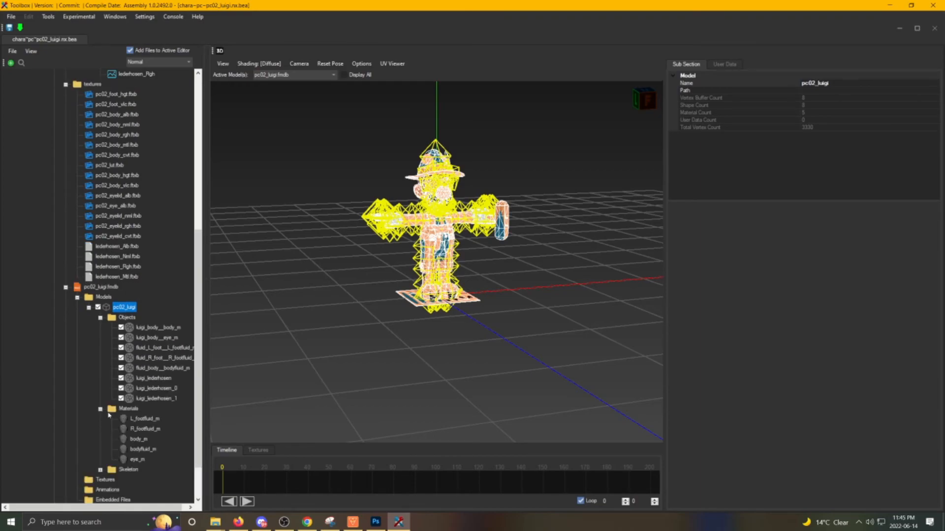
- Examine which materials the pc02_luigi objects use, especially the three luigi_lederhosen meshes, and look at the foot fluid materials
left_click(158, 337)
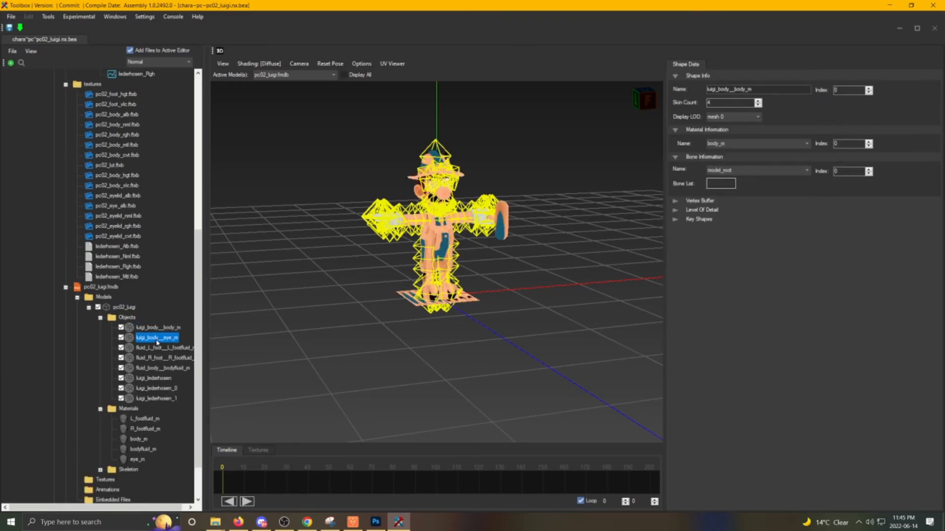
left_click(159, 348)
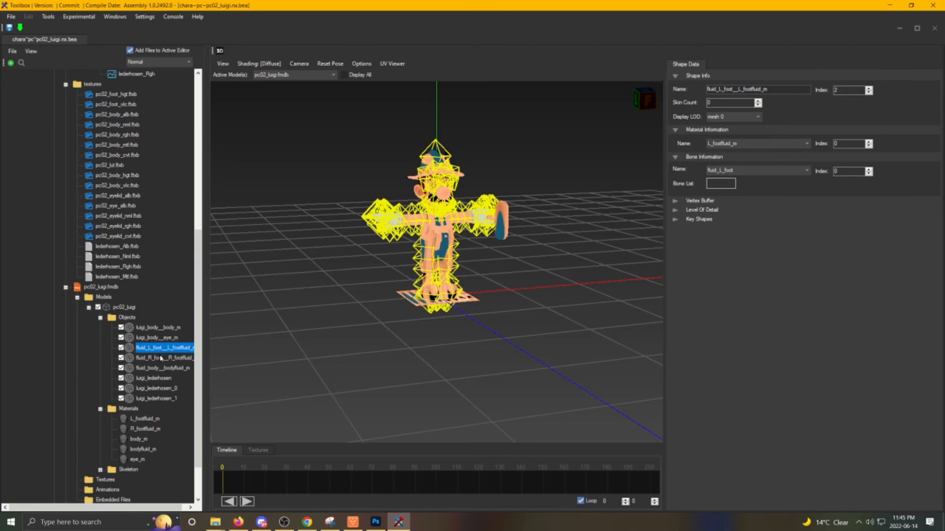
left_click(159, 357)
left_click(159, 370)
left_click(159, 378)
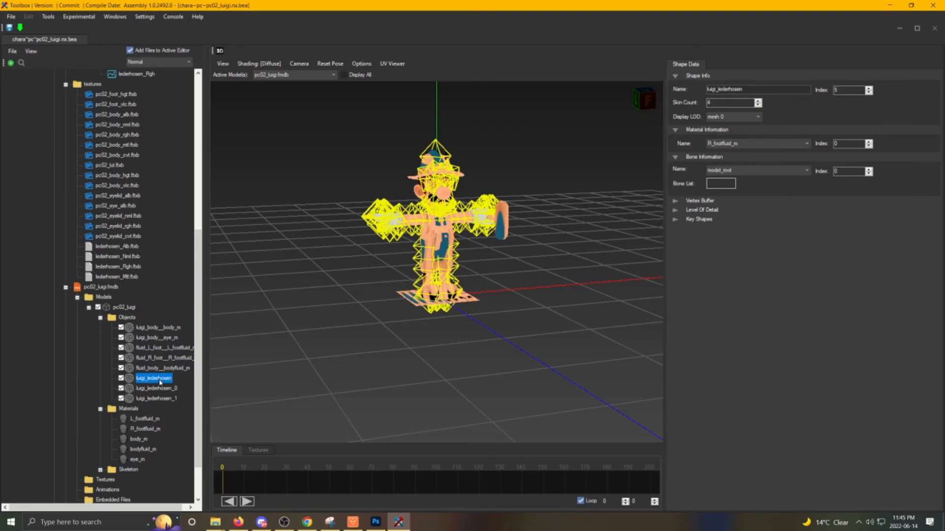
left_click(159, 388)
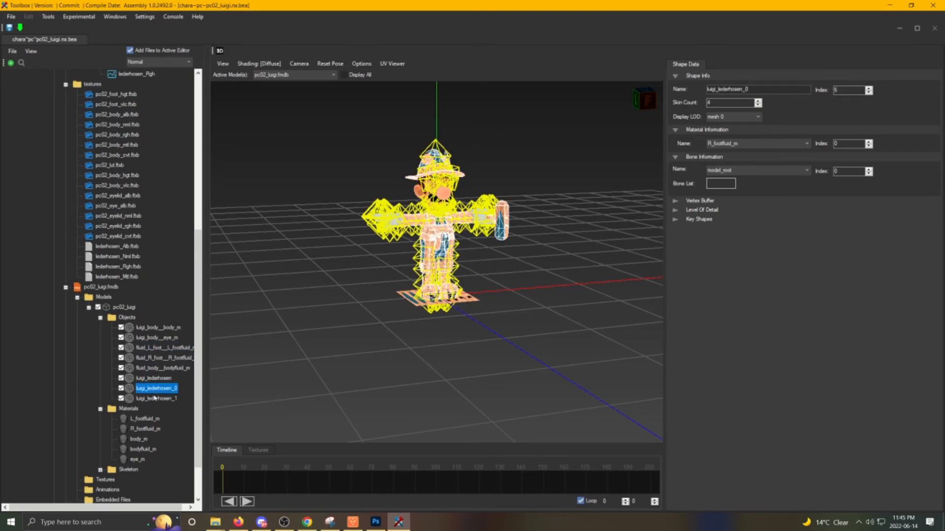
left_click(155, 399)
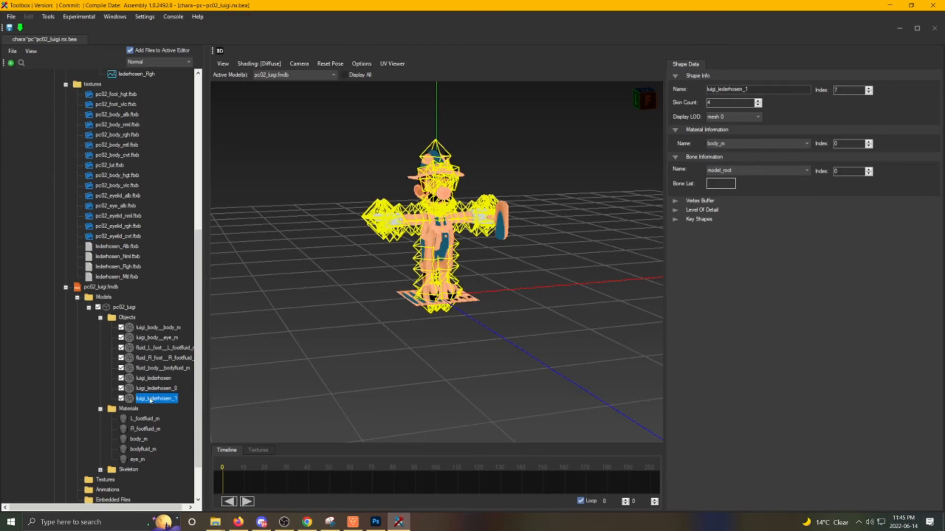
left_click(143, 418)
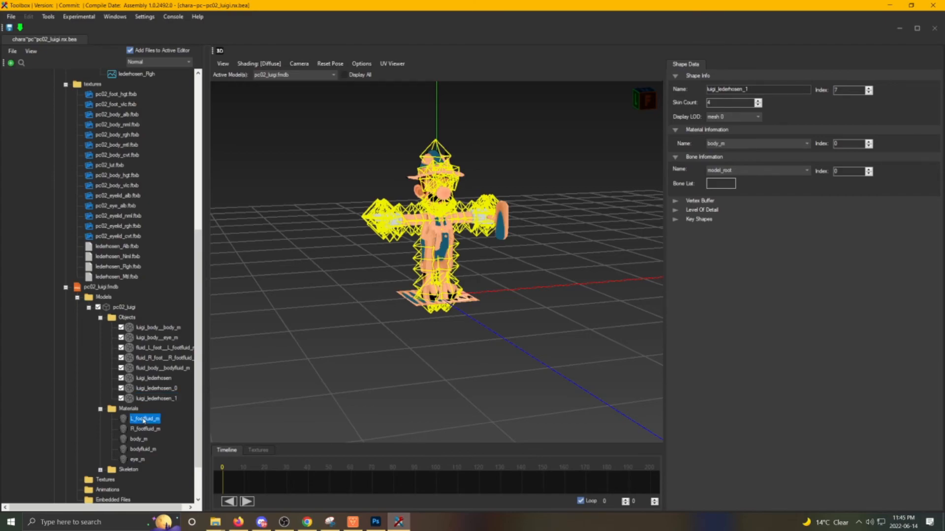
left_click(142, 429)
left_click(160, 358)
left_click(160, 369)
left_click(158, 378)
left_click(158, 389)
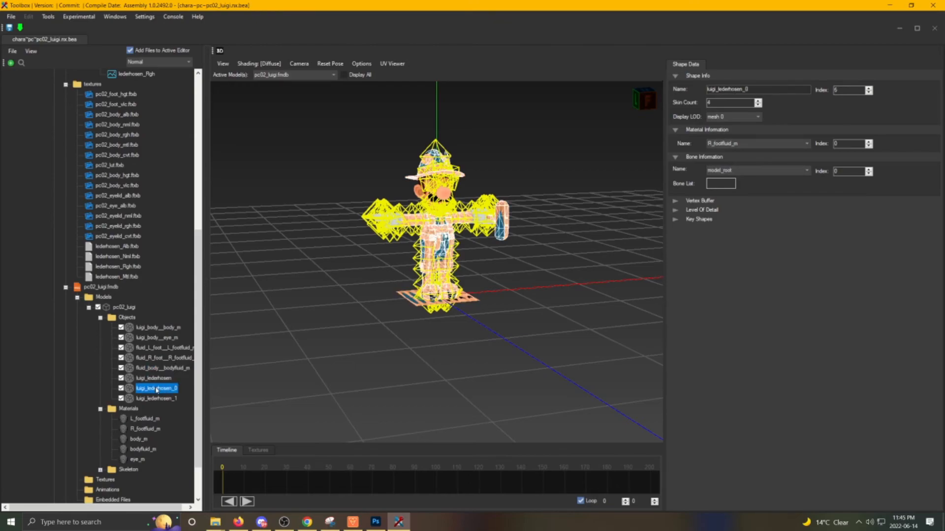
left_click(155, 399)
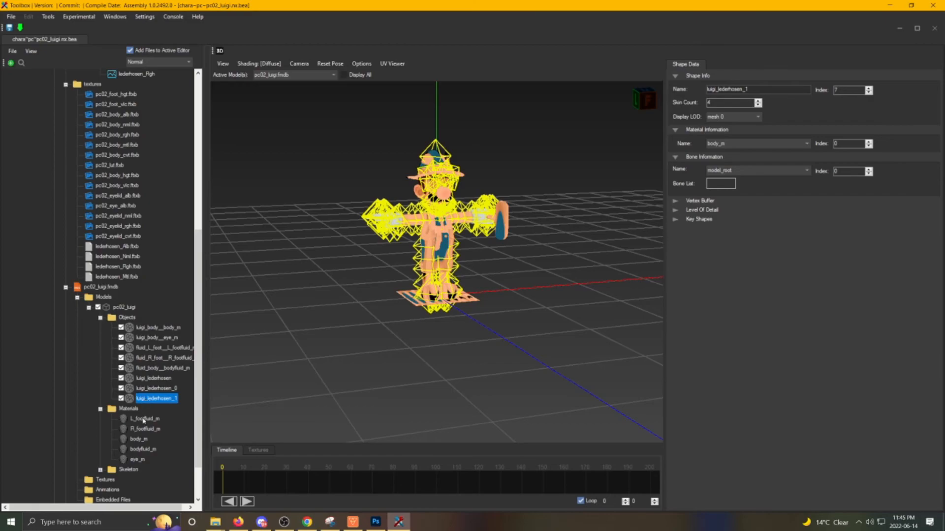
left_click(144, 420)
left_click(142, 429)
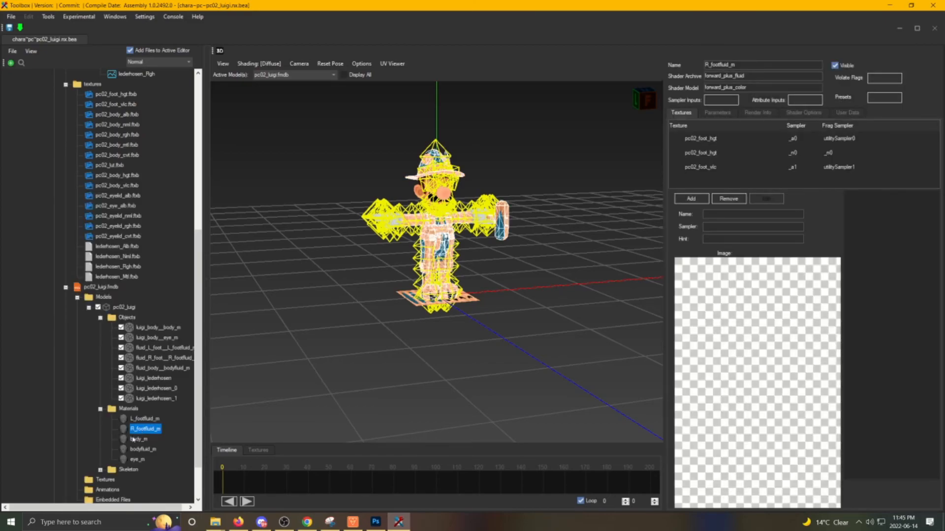
- Export the body_m material as body_m.bfmat into the LederhosenLuigi folder
left_click(134, 439)
right_click(136, 440)
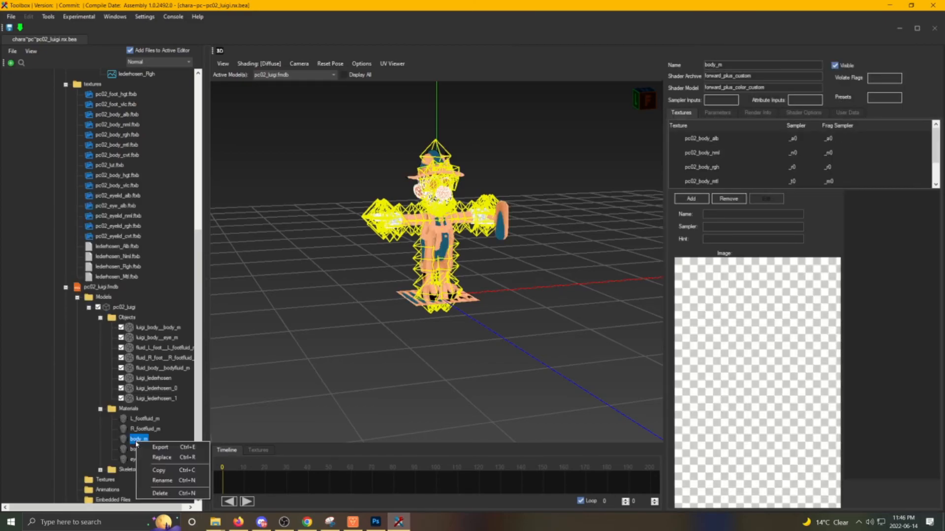
left_click(148, 447)
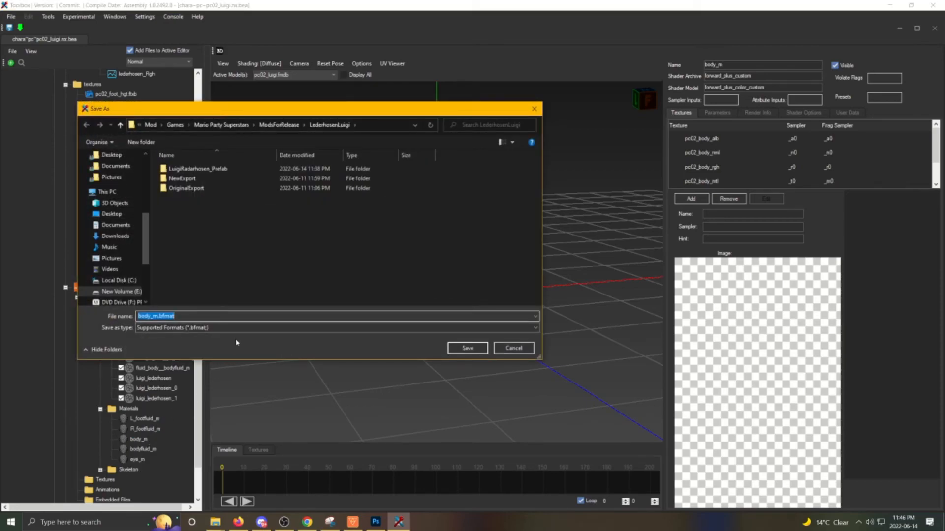
left_click(476, 350)
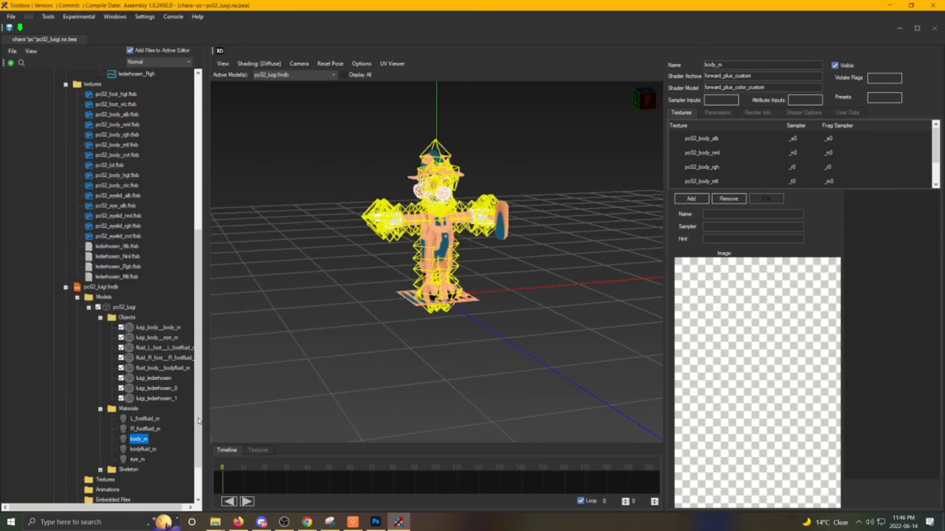
- Import body_m.bfmat into the model's Materials folder as an additional material
left_click(128, 408)
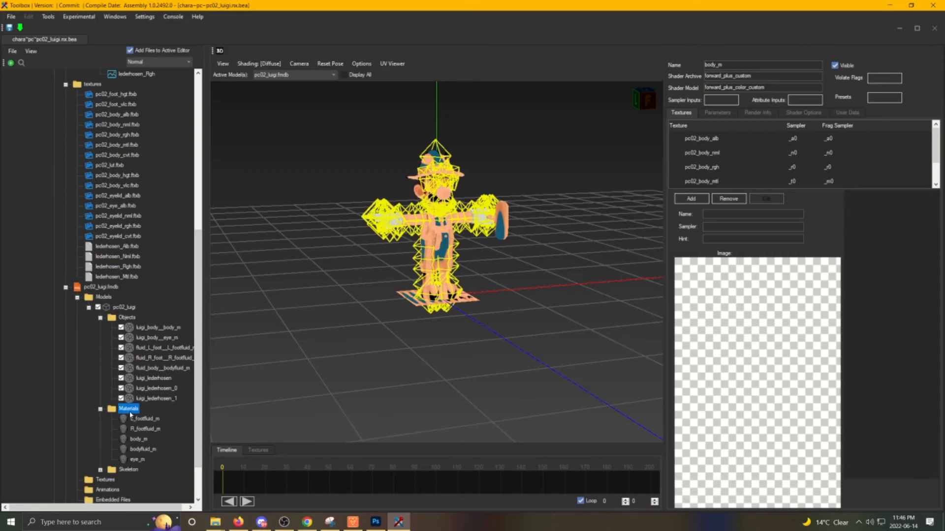
right_click(128, 408)
left_click(148, 420)
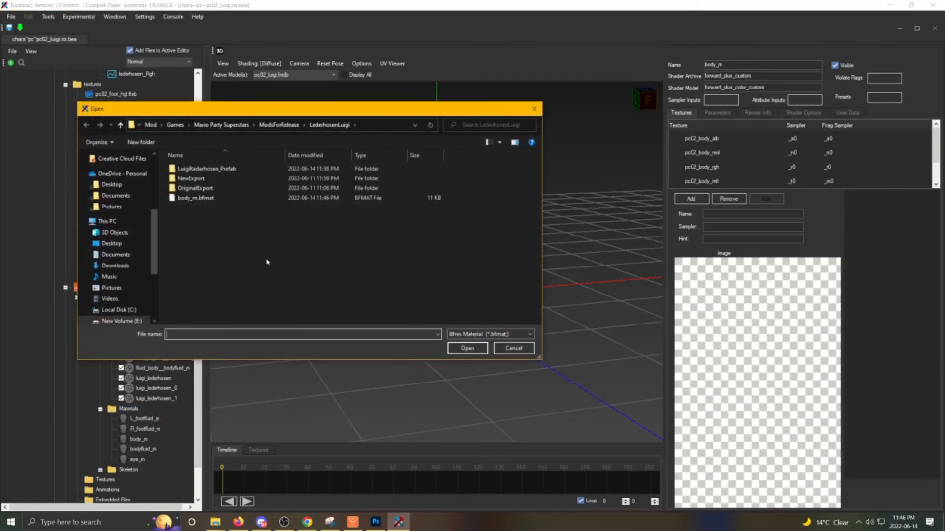
double_click(212, 199)
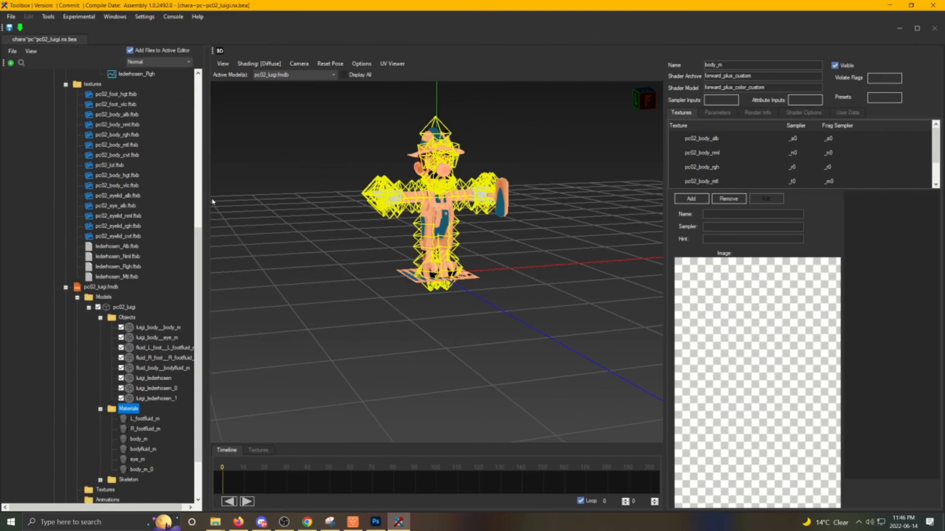
- Replace the pc02_body_alb texture of the body_m_0 material with lederhosen_Alb
left_click(143, 470)
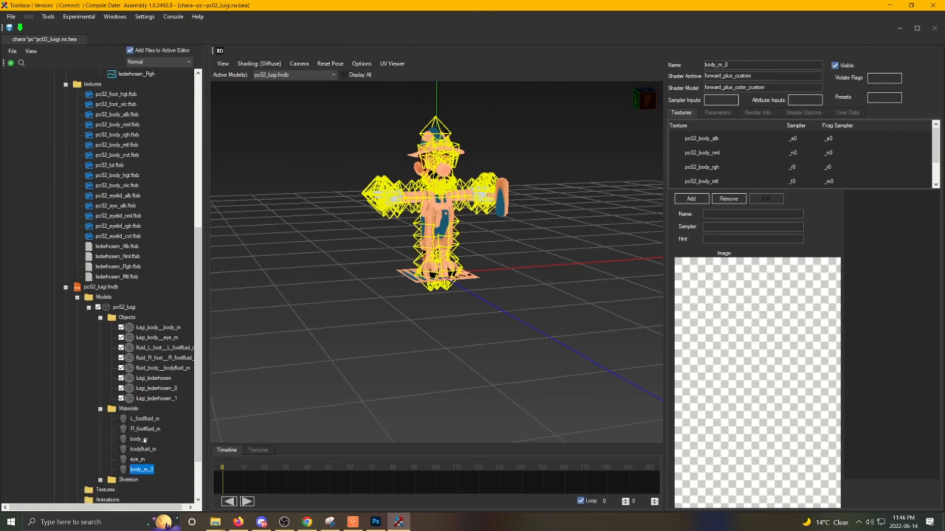
left_click(709, 138)
left_click(766, 198)
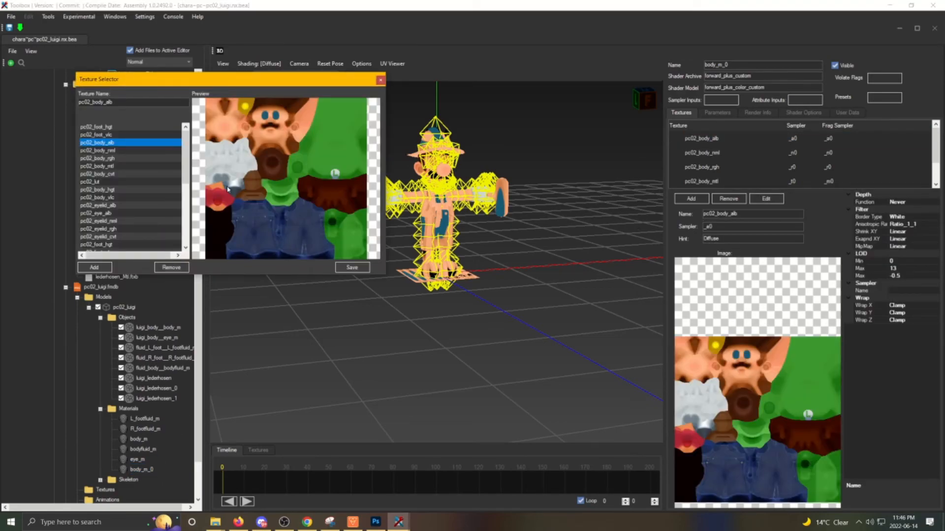
scroll(158, 222, "down", 1)
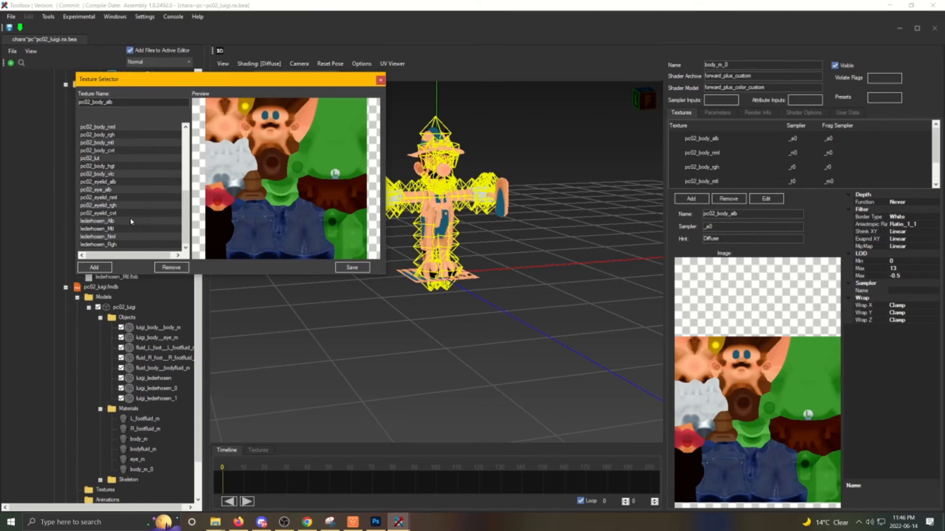
left_click(131, 221)
left_click(353, 268)
- Replace the pc02_body_nml texture of the body_m_0 material with lederhosen_Nml
left_click(702, 152)
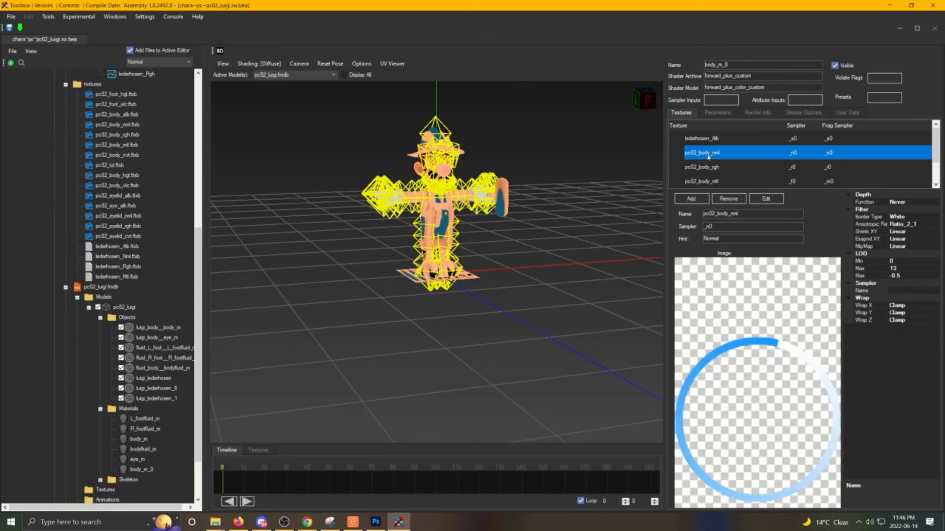
left_click(766, 199)
scroll(185, 196, "down", 1)
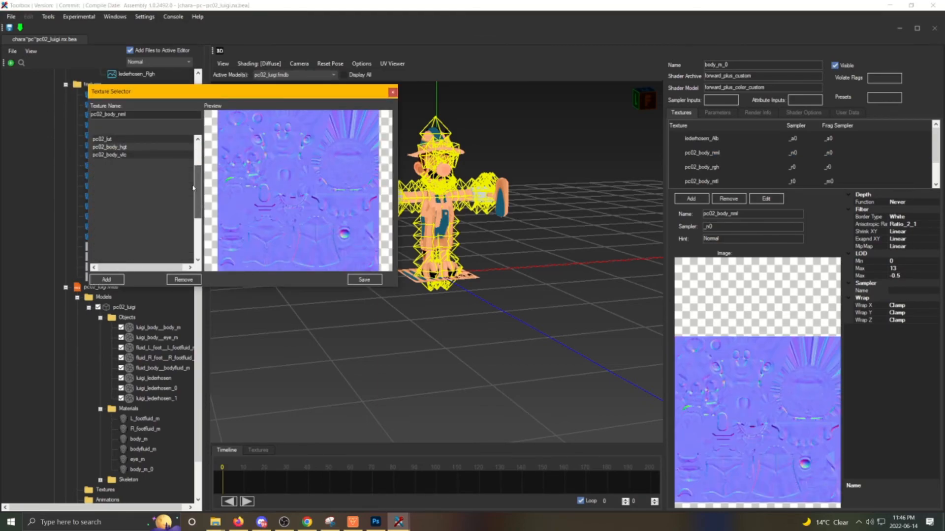
left_click(111, 249)
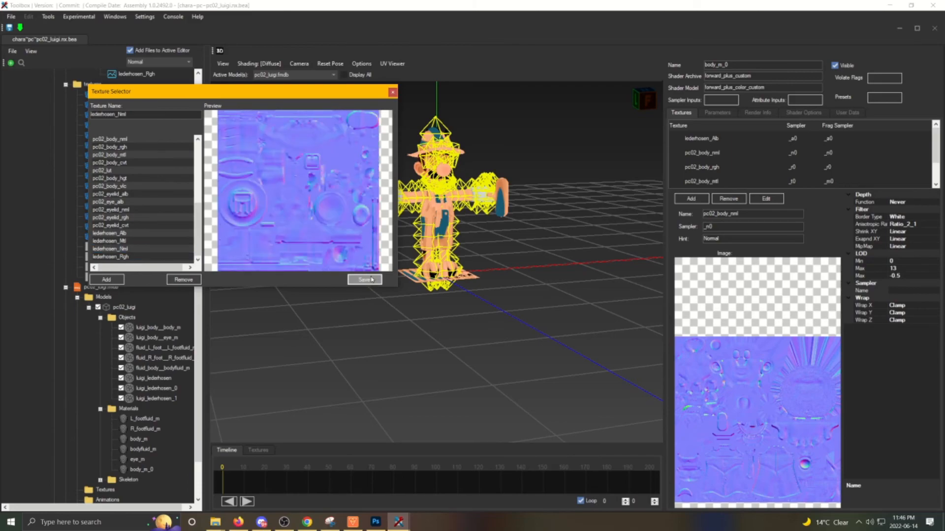
left_click(365, 279)
- Replace the pc02_body_rgh texture of the body_m_0 material with lederhosen_Rgh
left_click(725, 166)
left_click(767, 199)
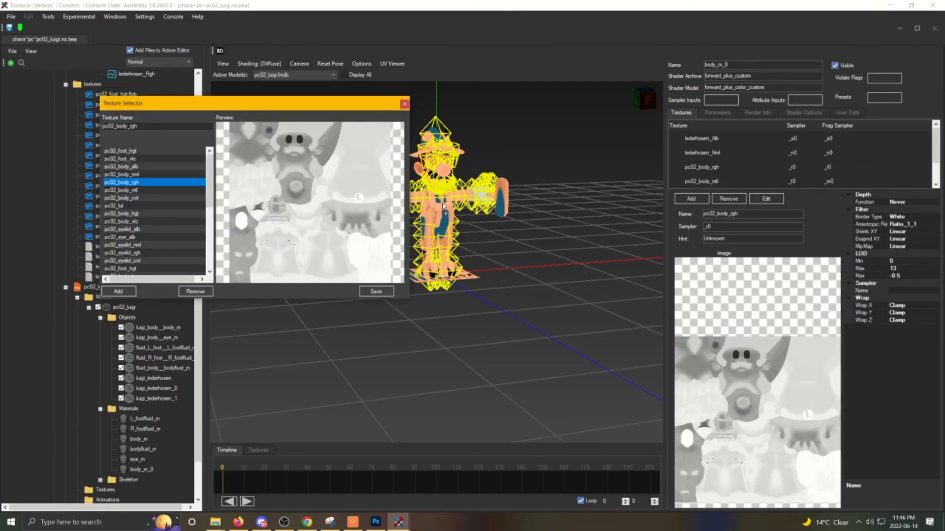
left_click_drag(209, 178, 209, 242)
left_click(147, 269)
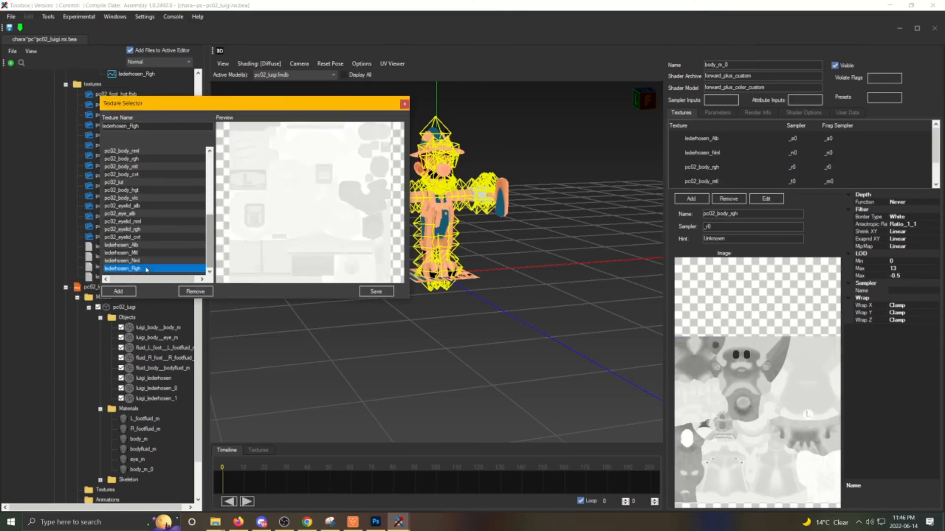
left_click(390, 291)
- Replace the pc02_body_mtl texture of the body_m_0 material with lederhosen_Mtl
left_click(729, 182)
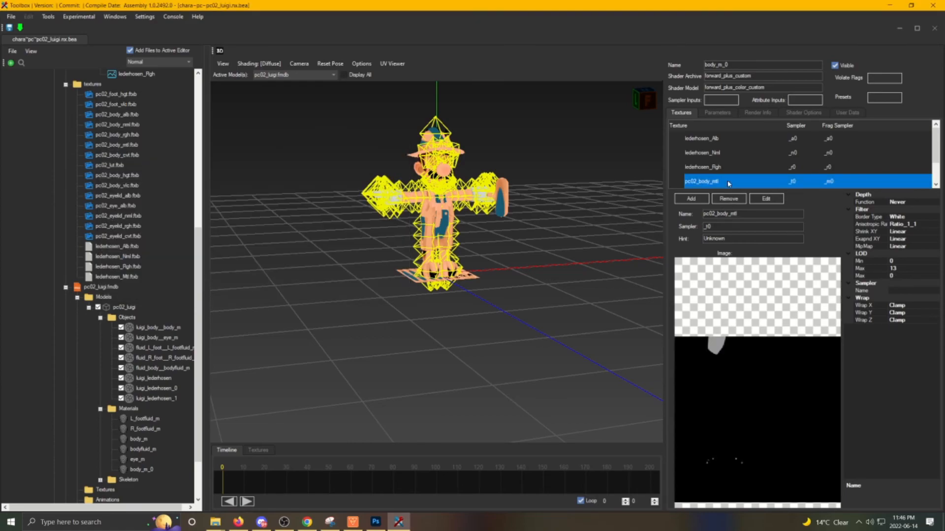
left_click(766, 198)
left_click_drag(223, 194, 223, 251)
left_click(166, 266)
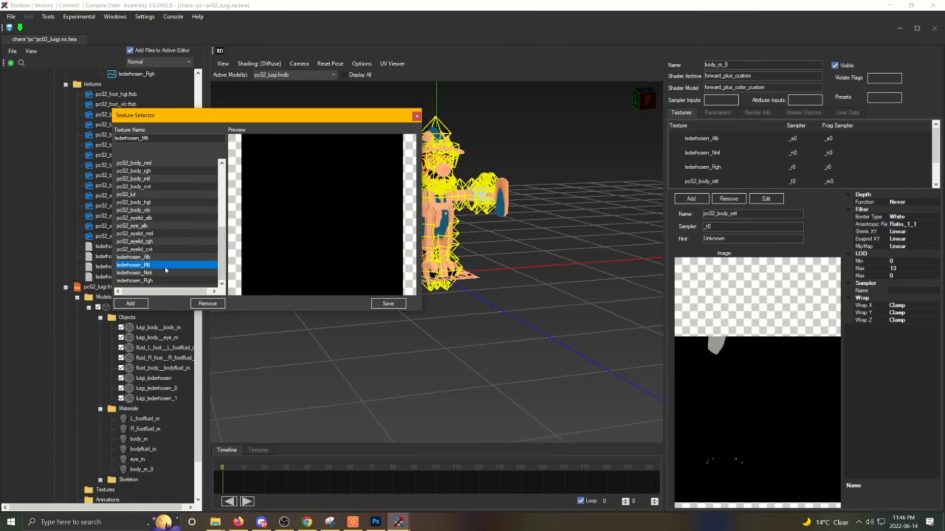
left_click(387, 303)
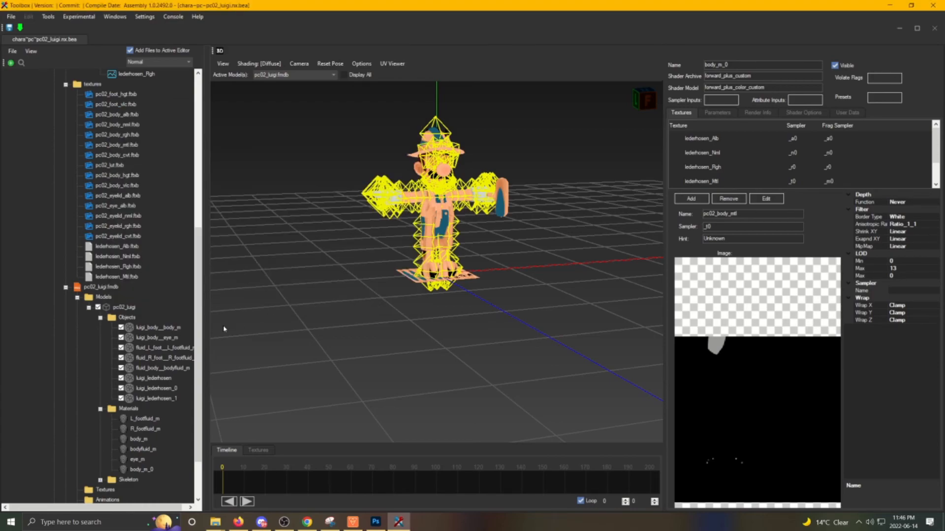
- Assign the body_m_0 material to the luigi_lederhosen, luigi_lederhosen_0 and luigi_lederhosen_1 objects
left_click(159, 380)
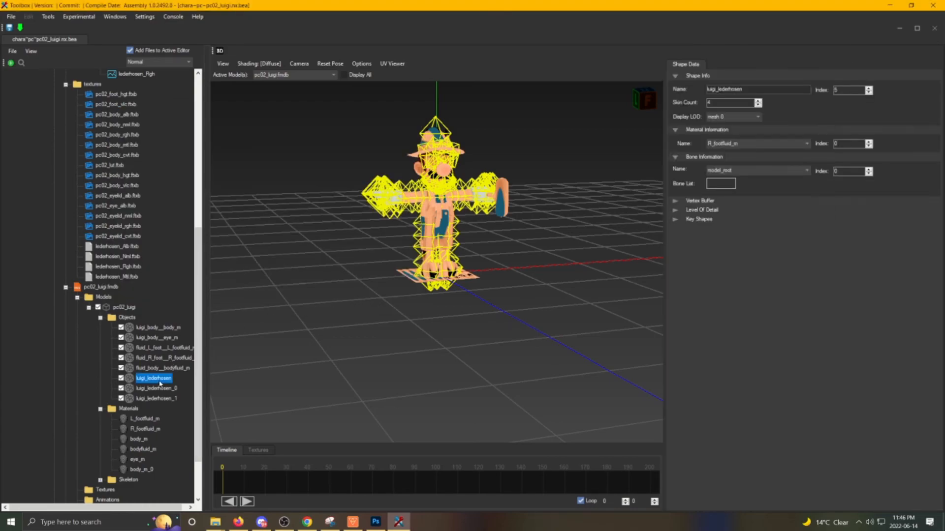
left_click(808, 144)
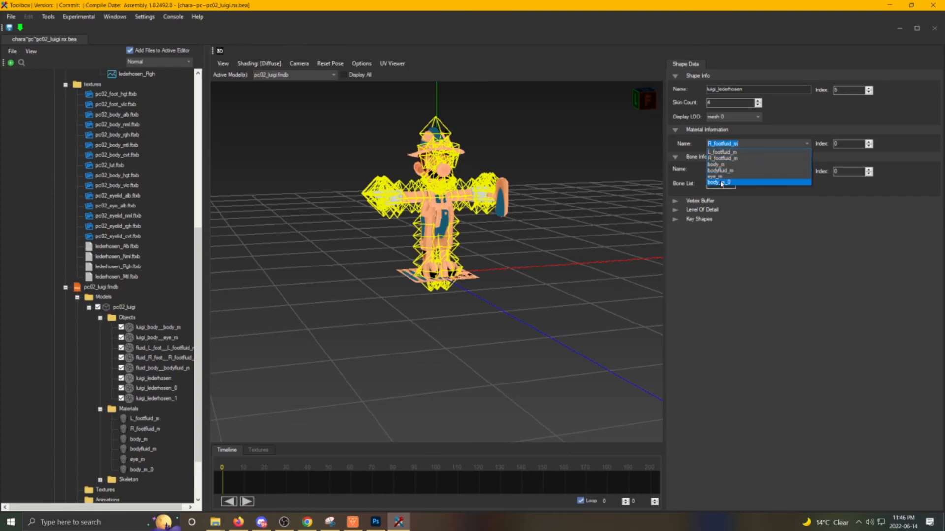
left_click(721, 183)
left_click(157, 388)
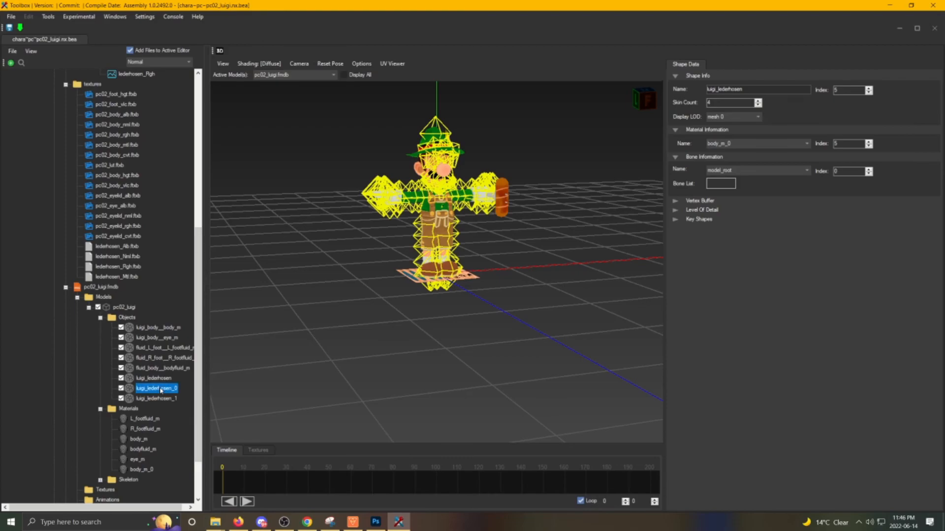
left_click(795, 146)
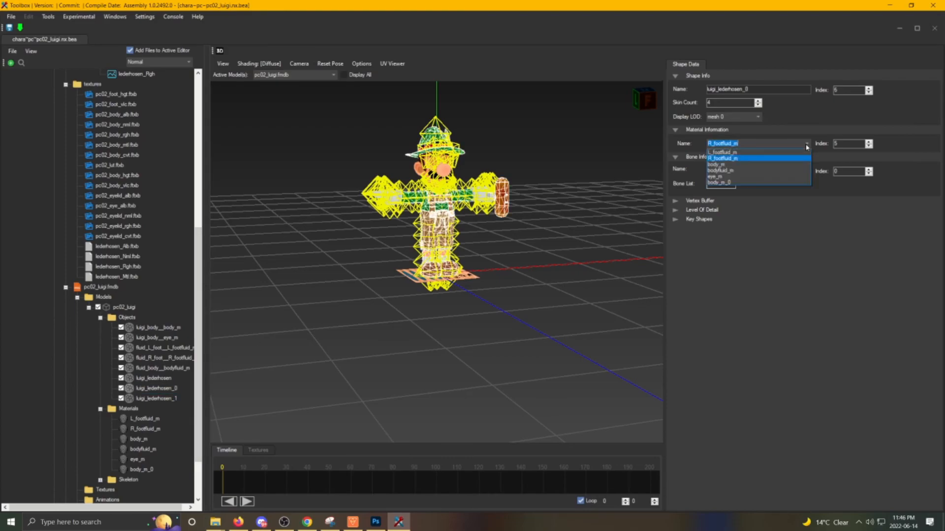
left_click(729, 183)
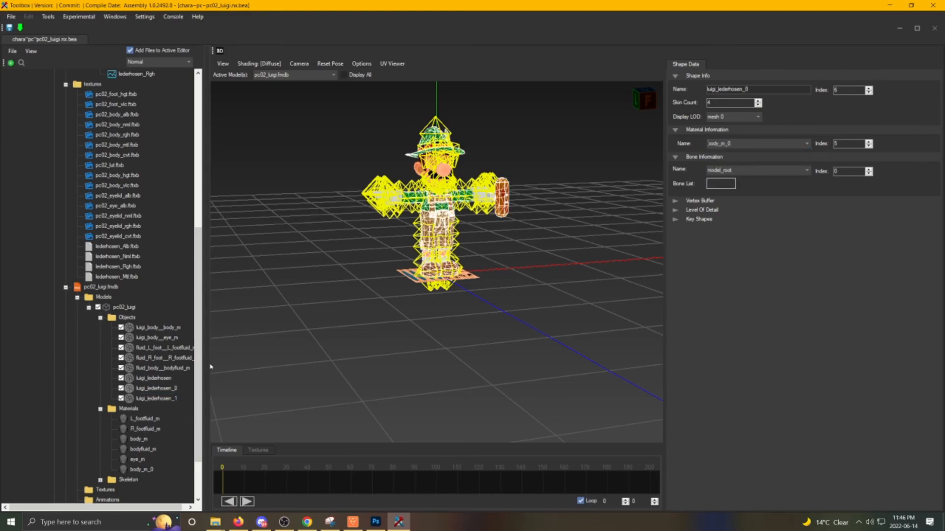
left_click(157, 398)
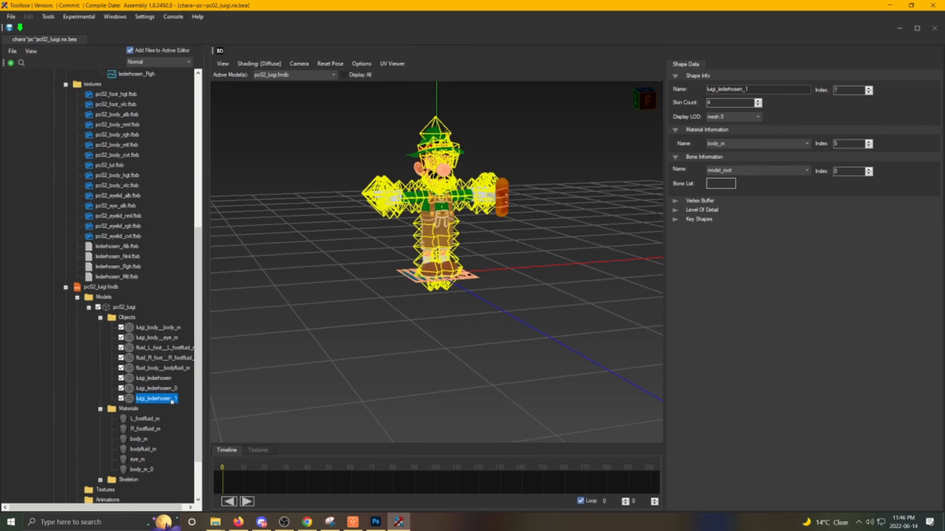
left_click(799, 145)
left_click(718, 186)
- Inspect the Wrap X options of the lederhosen_Alb texture in the body_m_0 material
right_click_drag(537, 211, 479, 215)
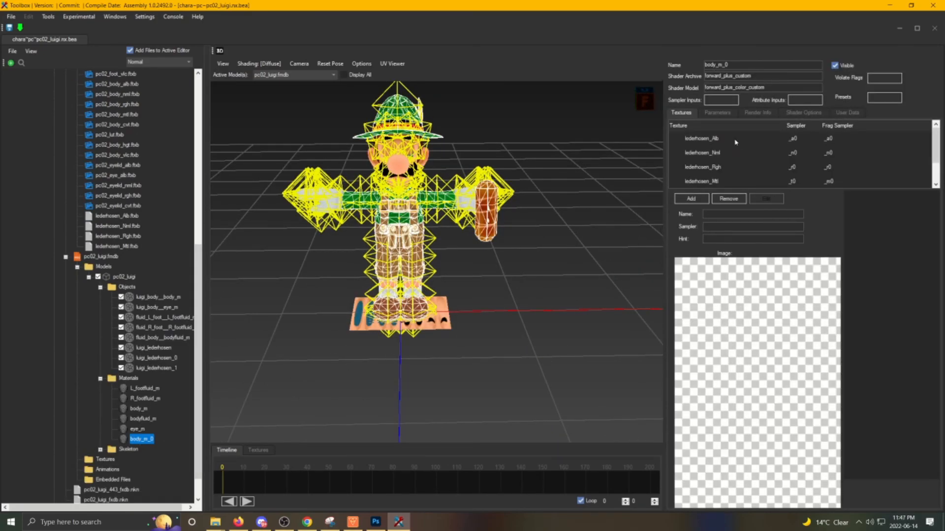
left_click(732, 139)
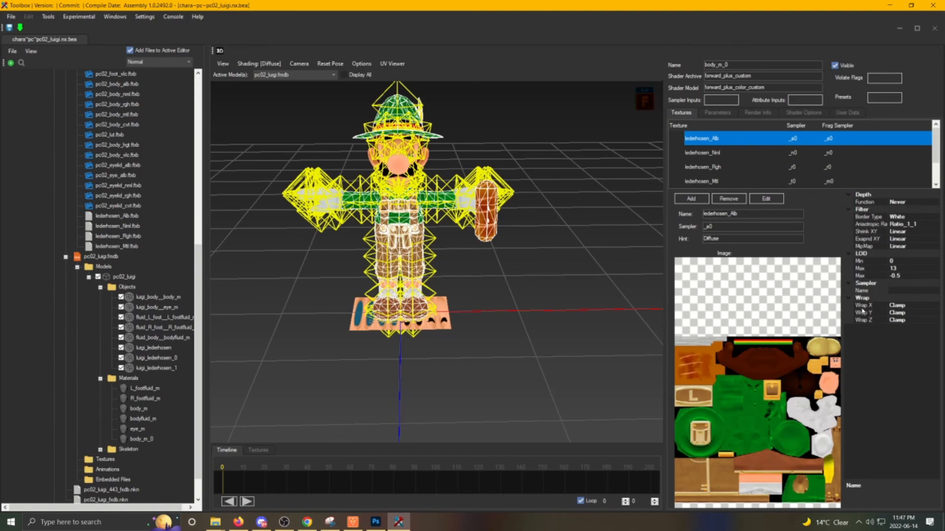
left_click(904, 305)
left_click(936, 305)
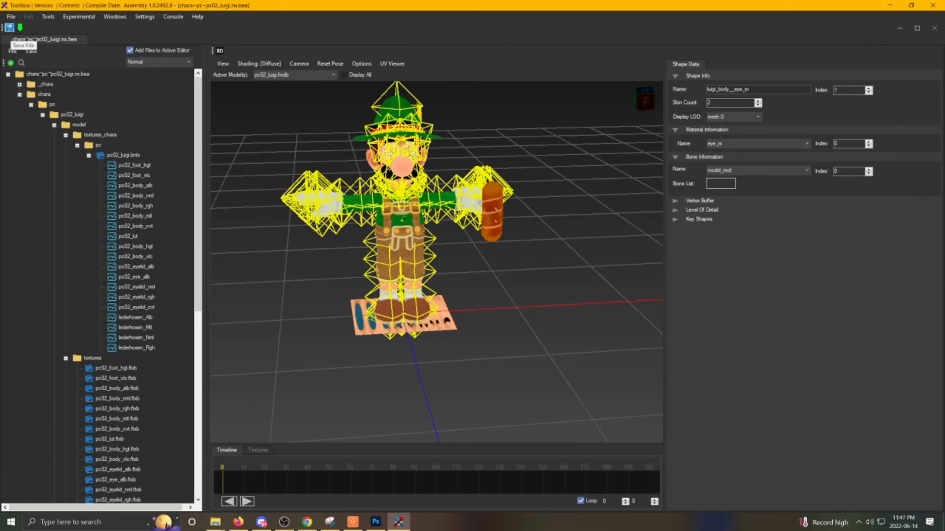
- Save the edited pc02_luigi.nx.bea archive
left_click(9, 27)
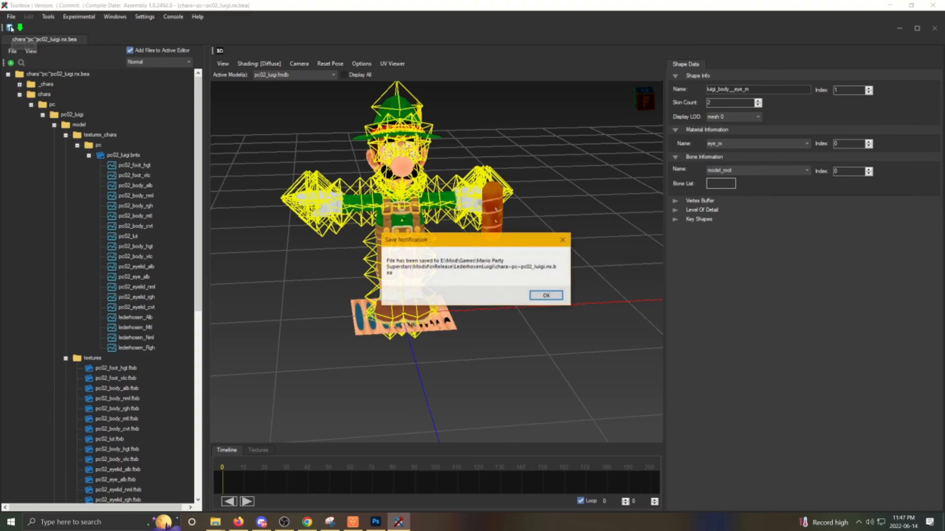
left_click(533, 295)
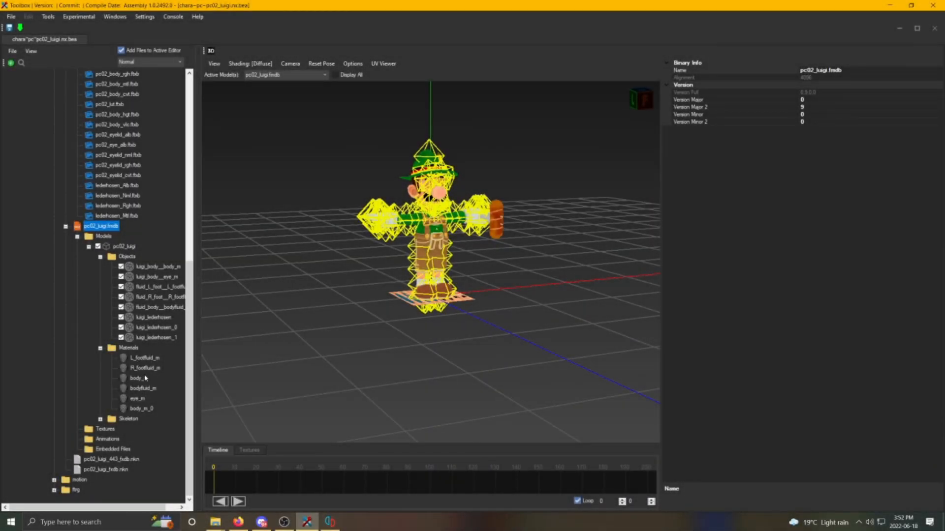
- Set the body_m material's shader archive to forward_plus and its shader model to forward_plus_color
left_click(136, 378)
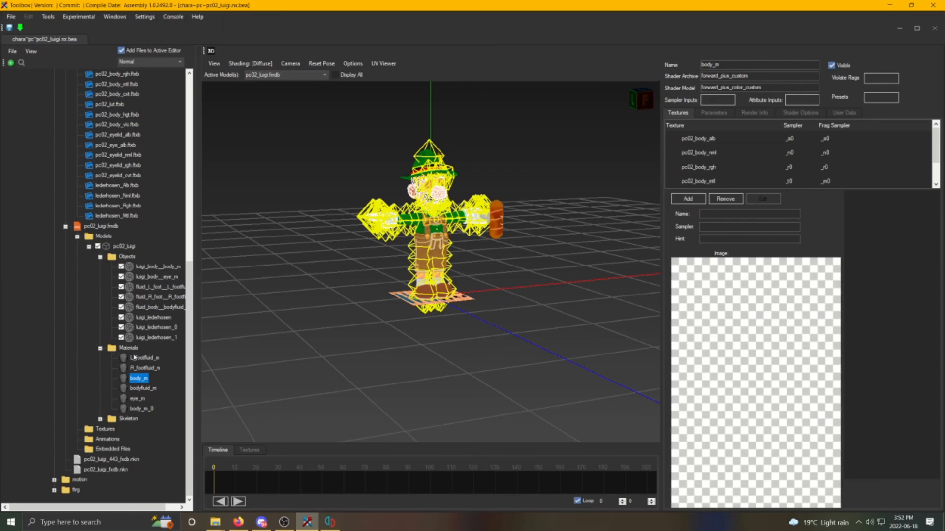
mouse_move(750, 76)
left_mouse_down()
mouse_move(731, 77)
mouse_move(756, 87)
mouse_move(746, 87)
left_mouse_up()
key("BackSpace")
left_click(764, 88)
key("BackSpace")
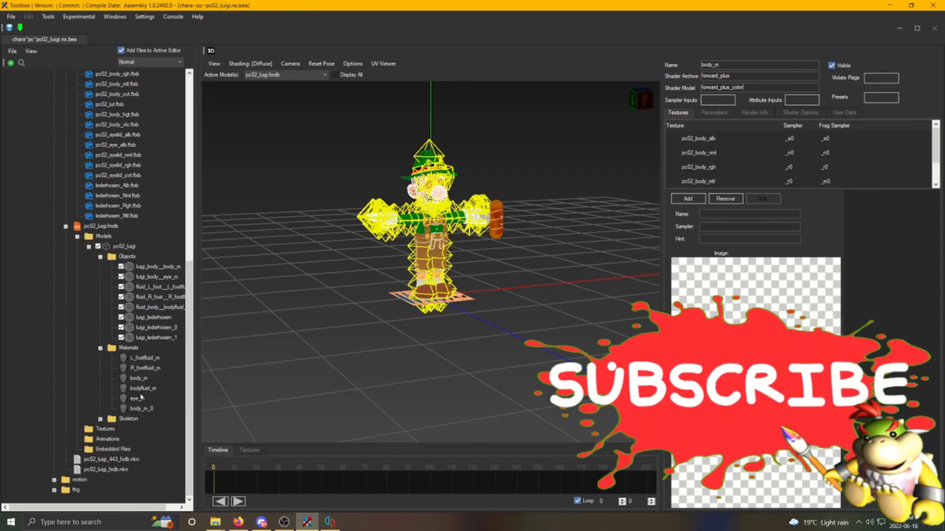
- Open the eye_m material's properties
left_click(137, 399)
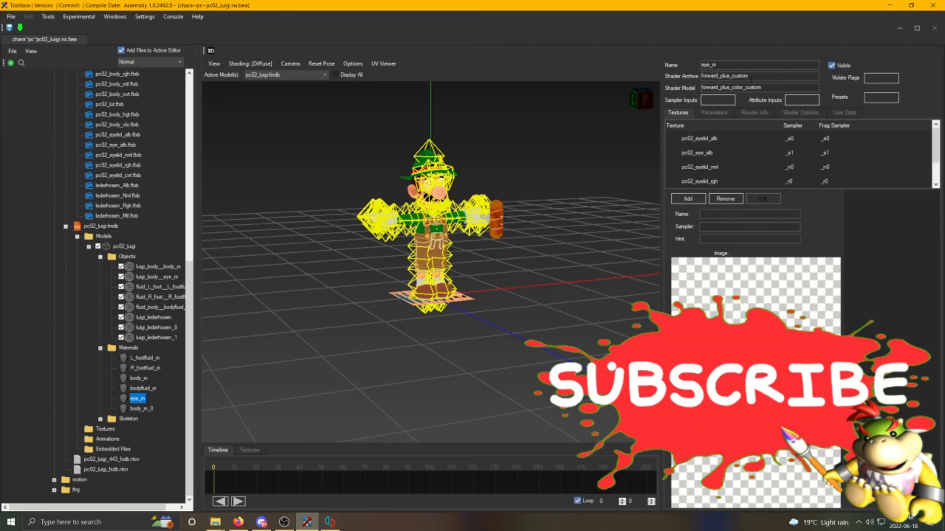